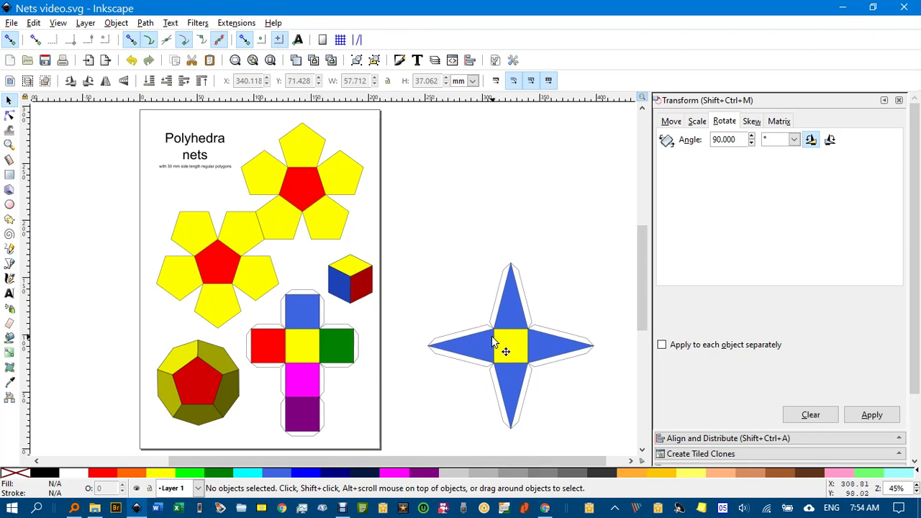
Draw a square about 31 mm wide on an empty area of the canvas beside the existing nets
{"action": "left_click_drag", "start_coordinate": [511, 321], "coordinate": [216, 317]}
{"action": "left_click_drag", "start_coordinate": [356, 314], "coordinate": [89, 325]}
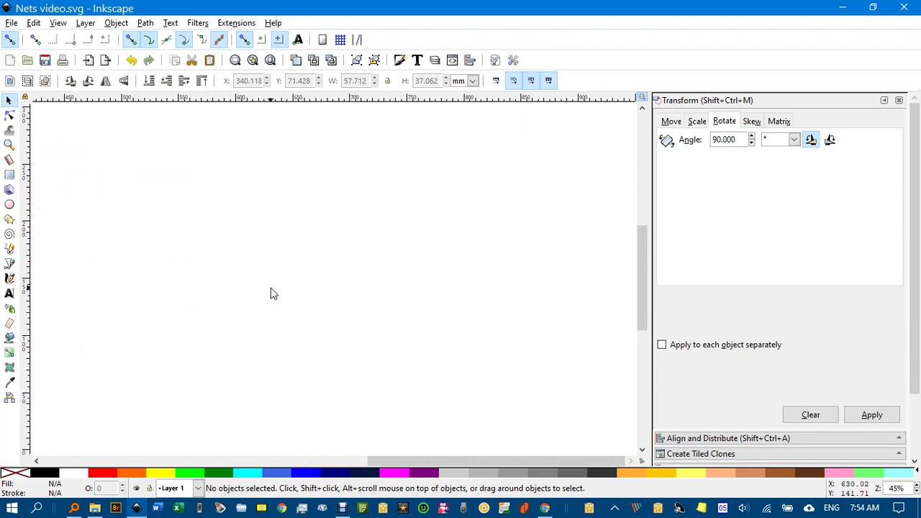
{"action": "key", "text": "1"}
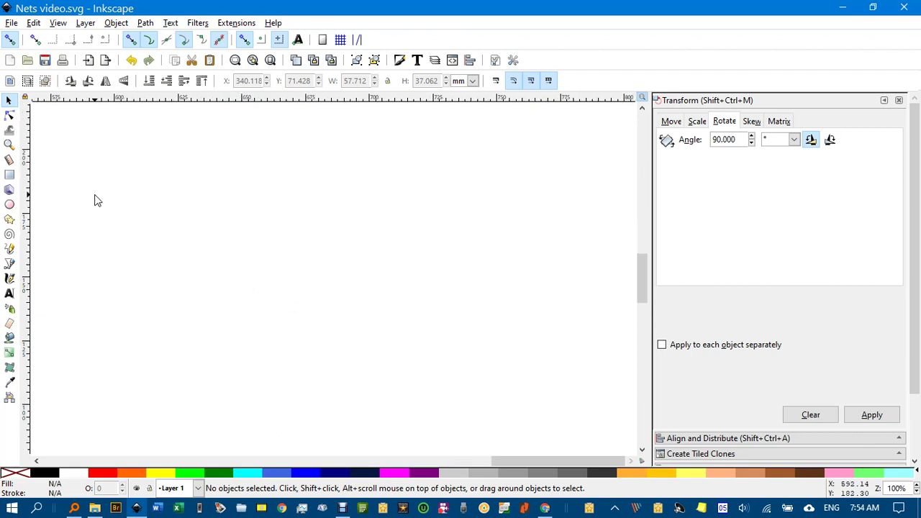
{"action": "left_click", "coordinate": [10, 175]}
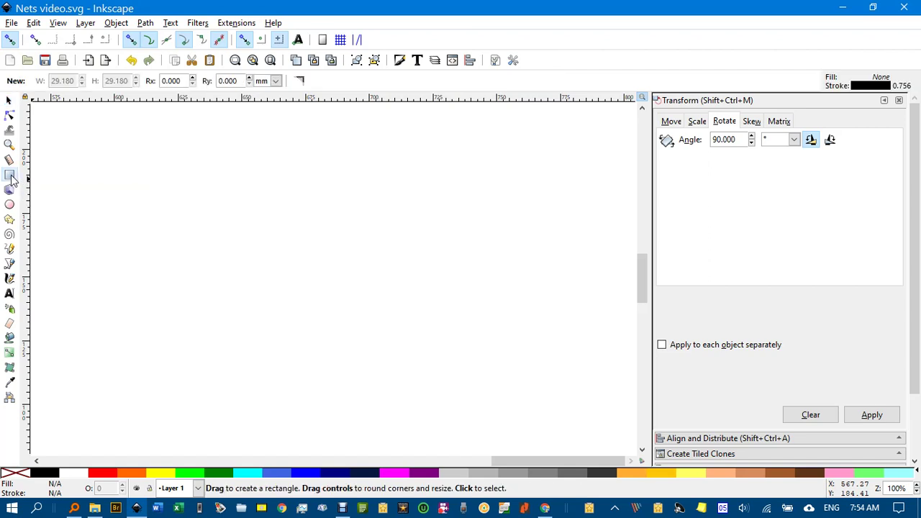
{"action": "left_click_drag", "start_coordinate": [244, 226], "coordinate": [286, 265]}
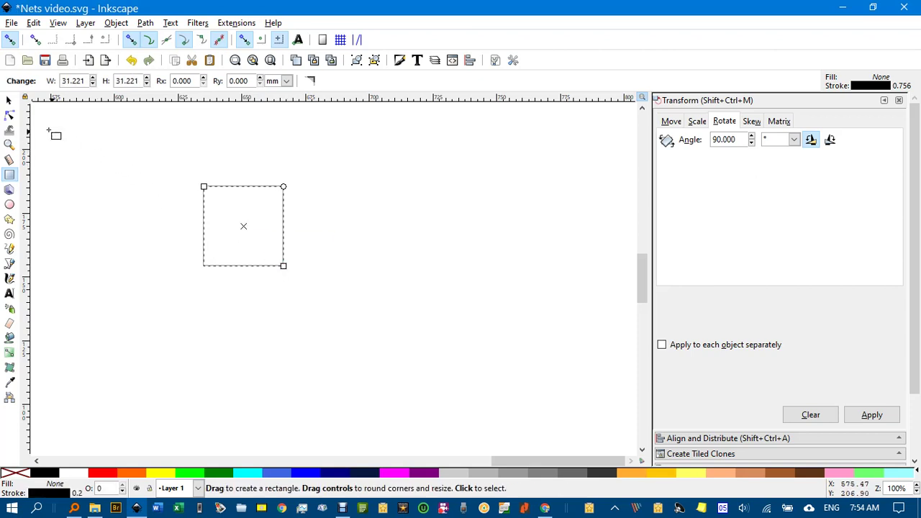
Resize the square to 30 mm wide with its width and height locked in proportion
{"action": "left_click", "coordinate": [9, 101]}
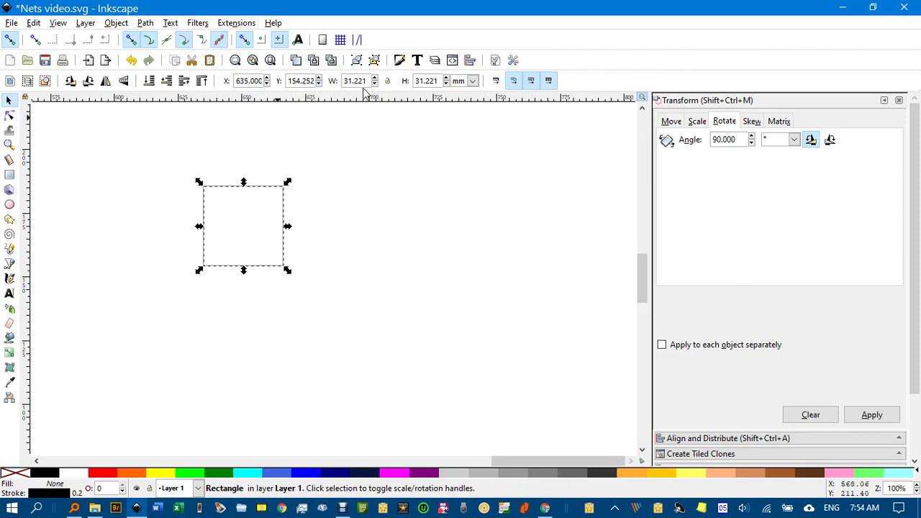
{"action": "left_click_drag", "start_coordinate": [368, 84], "coordinate": [347, 84]}
{"action": "left_click", "coordinate": [387, 82]}
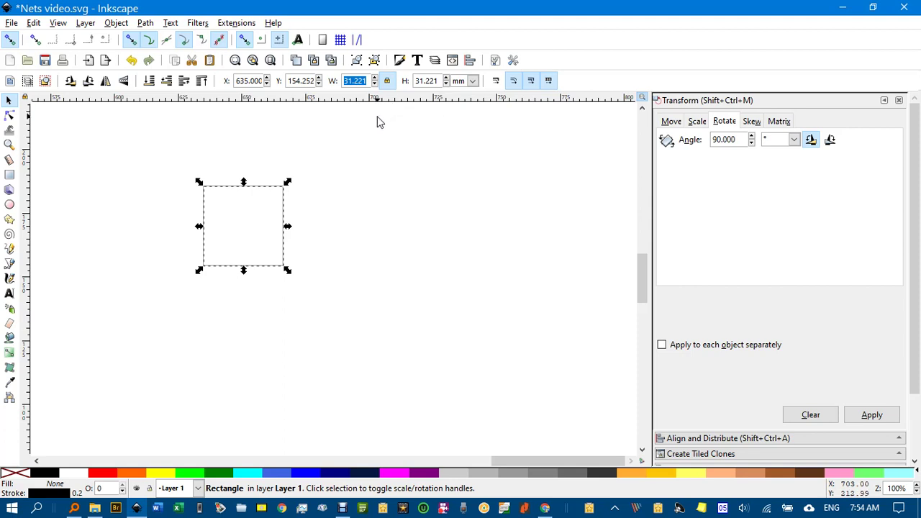
{"action": "type", "text": "30"}
{"action": "key", "text": "Return"}
{"action": "left_click", "coordinate": [324, 208]}
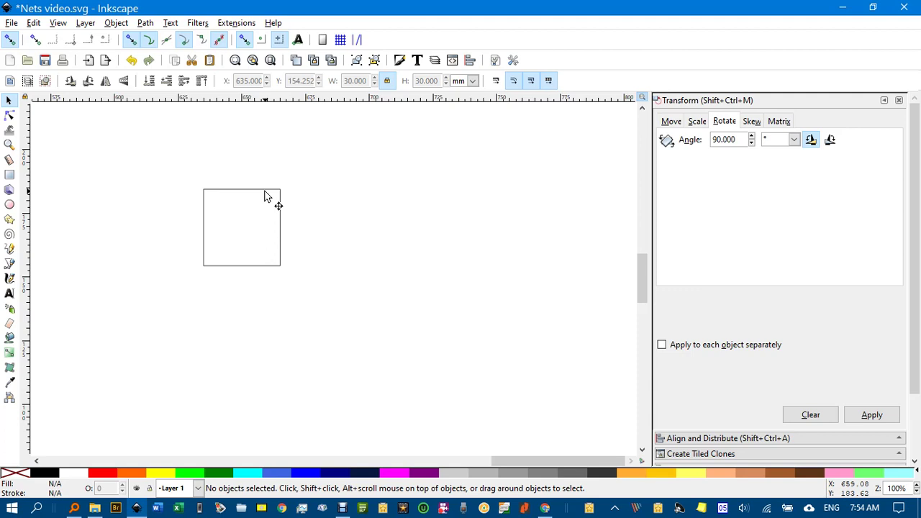
Duplicate the 30 mm square and snap the copy directly below the original, corner to corner
{"action": "left_click", "coordinate": [265, 196]}
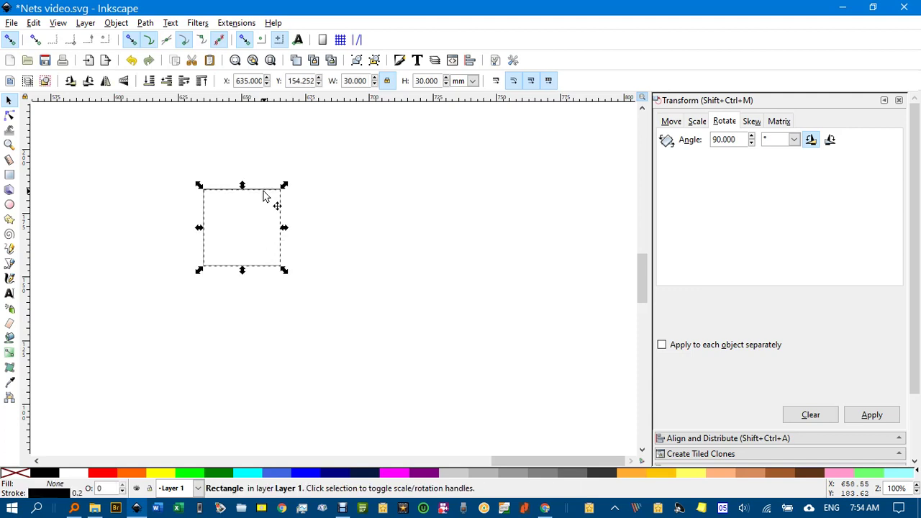
{"action": "key", "text": "ctrl"}
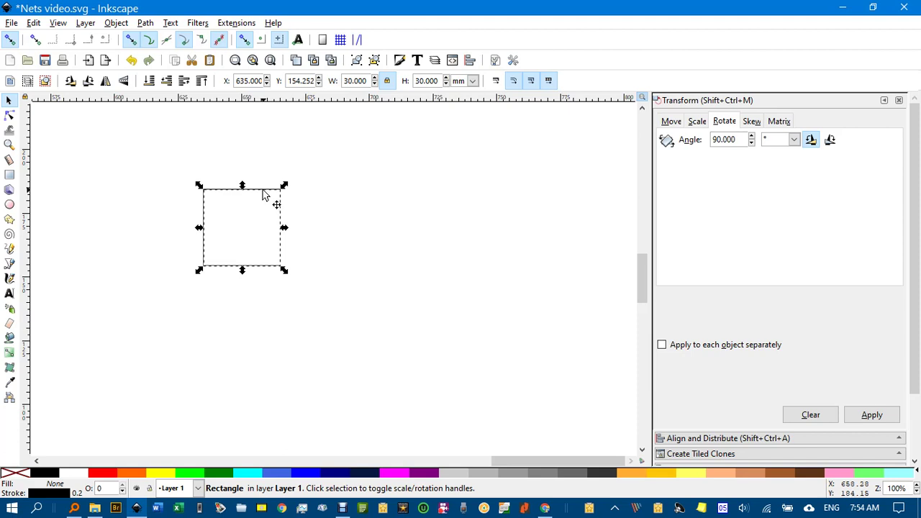
{"action": "left_click_drag", "start_coordinate": [263, 195], "coordinate": [258, 281]}
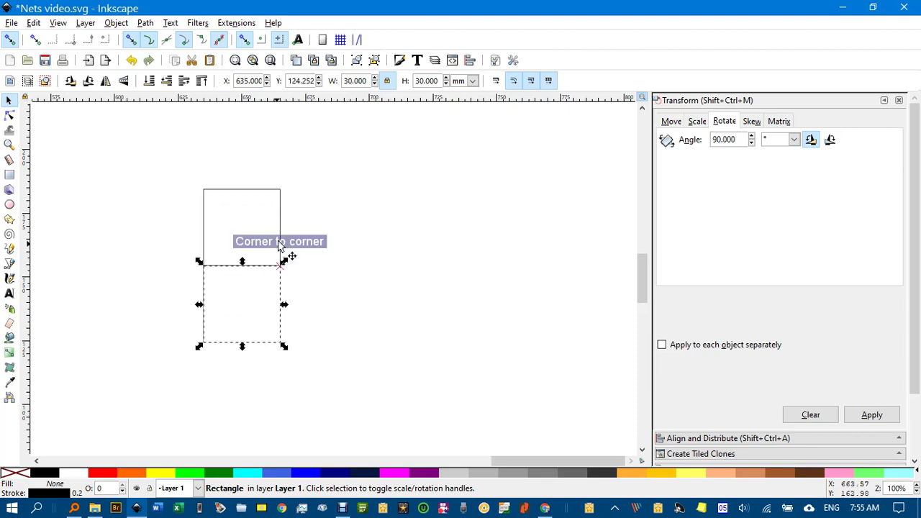
{"action": "left_click", "coordinate": [184, 44]}
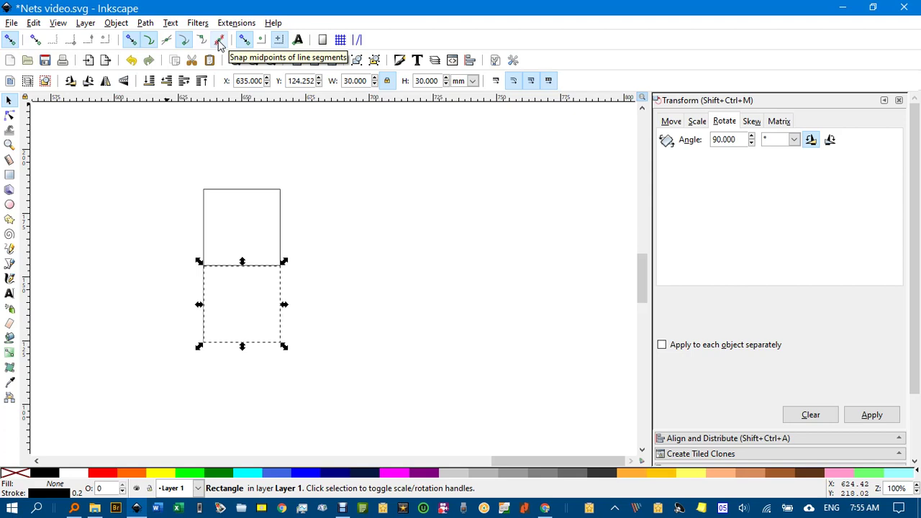
{"action": "left_click", "coordinate": [218, 42]}
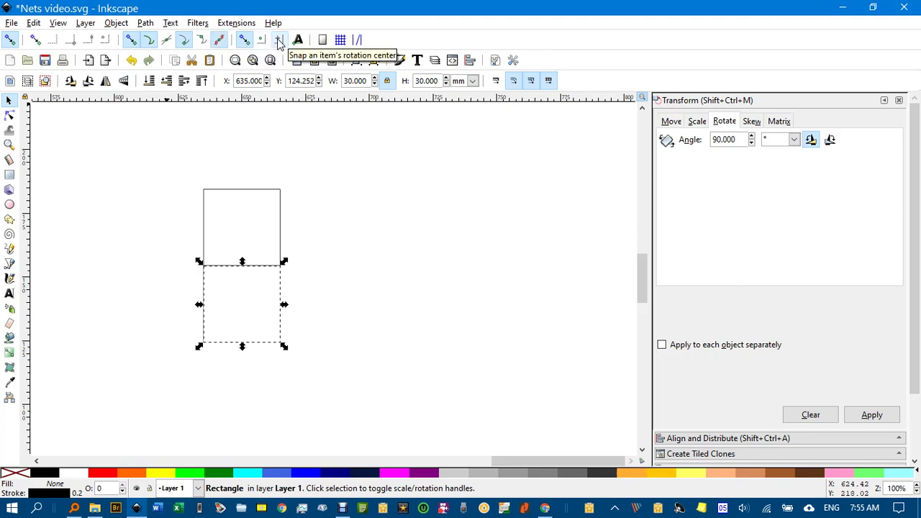
{"action": "left_click", "coordinate": [279, 41]}
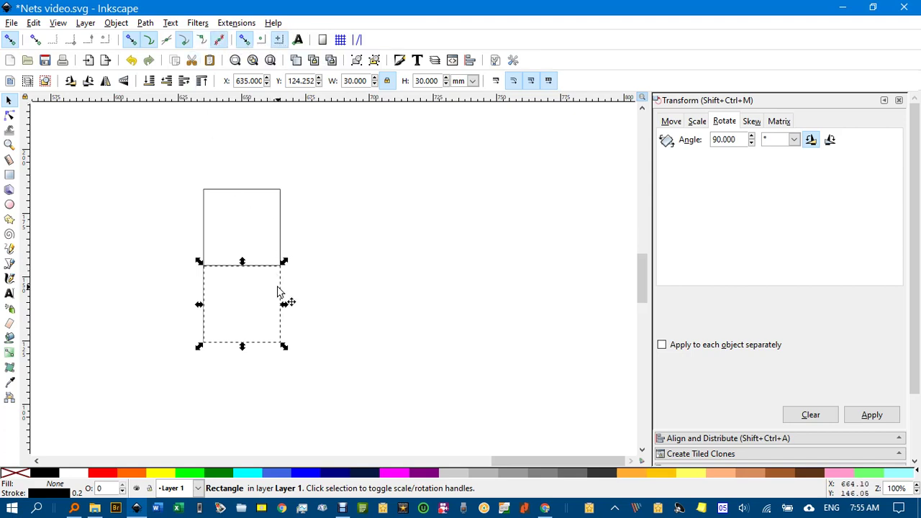
Add two more copies of the square below, each snapped edge to edge, to make a column of four
{"action": "left_click_drag", "start_coordinate": [257, 342], "coordinate": [262, 427]}
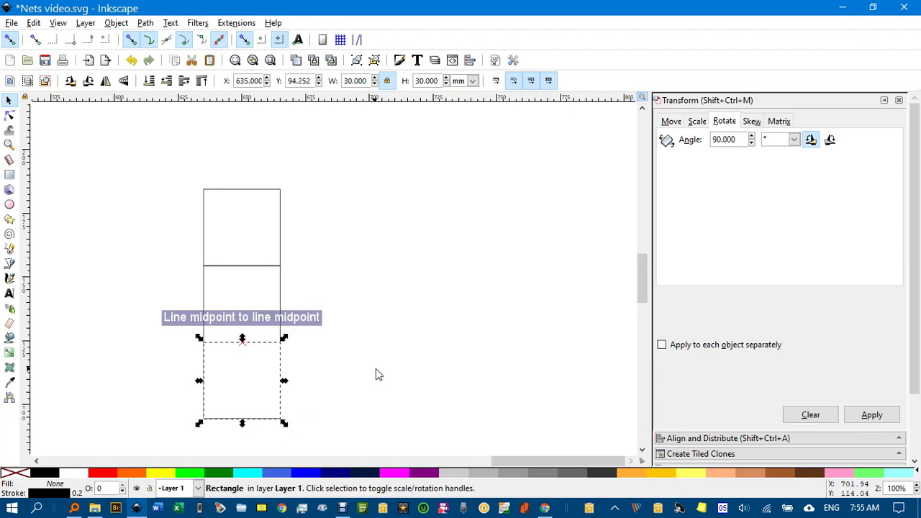
{"action": "left_click_drag", "start_coordinate": [394, 369], "coordinate": [401, 305]}
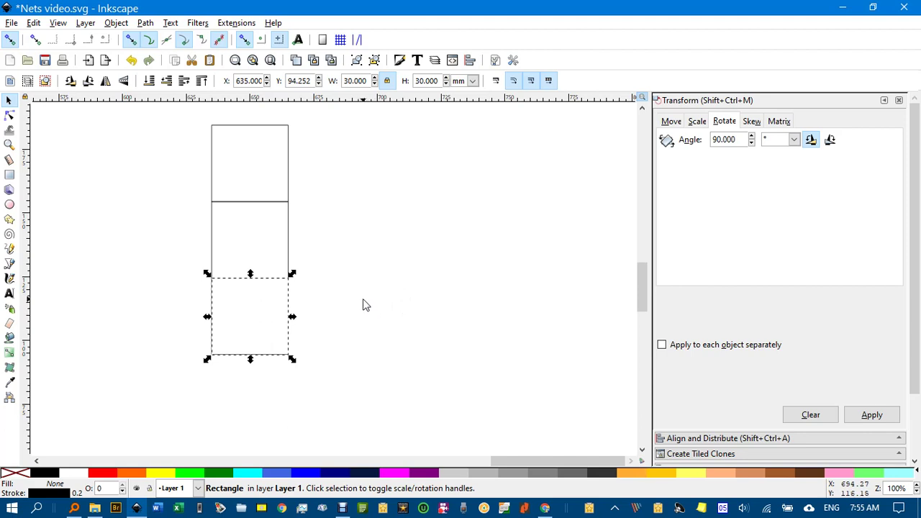
{"action": "left_click_drag", "start_coordinate": [357, 274], "coordinate": [398, 277]}
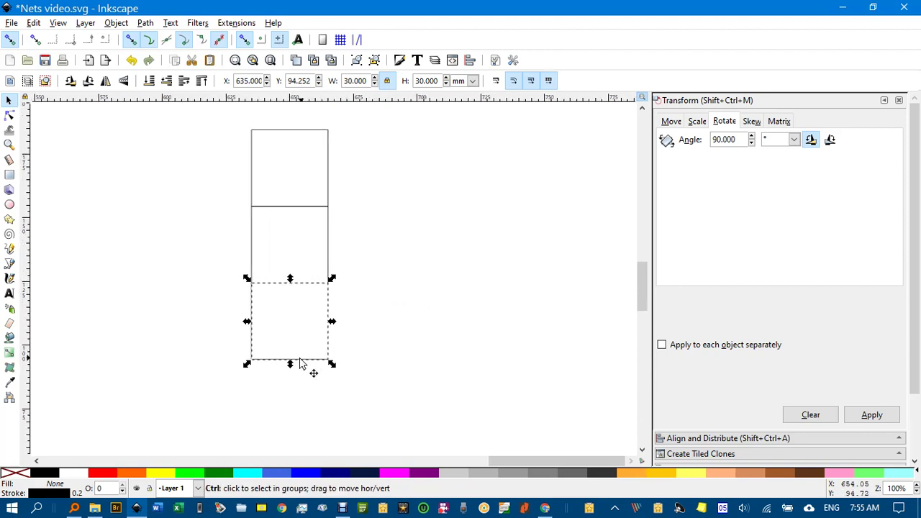
{"action": "left_click_drag", "start_coordinate": [276, 362], "coordinate": [275, 437]}
Duplicate the column's second square onto both of its sides, snapped edge to edge, to form the cube net's cross
{"action": "left_click", "coordinate": [329, 252]}
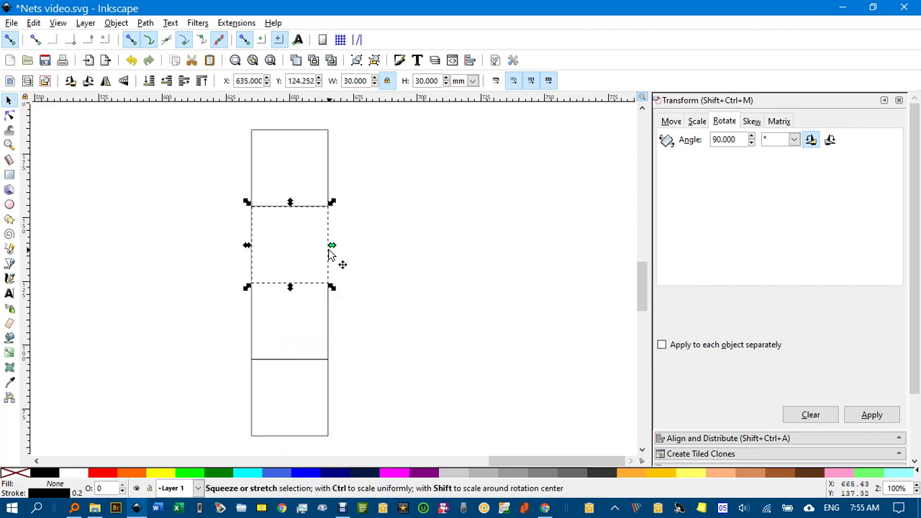
{"action": "left_click_drag", "start_coordinate": [329, 251], "coordinate": [425, 265]}
{"action": "key", "text": "ctrl+z"}
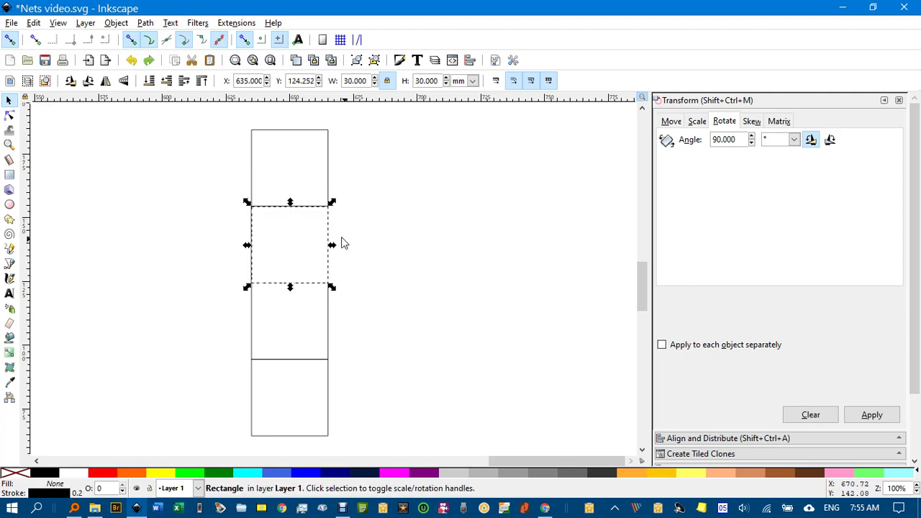
{"action": "left_click_drag", "start_coordinate": [308, 210], "coordinate": [228, 215]}
{"action": "key", "text": "ctrl+d"}
{"action": "left_click", "coordinate": [448, 237]}
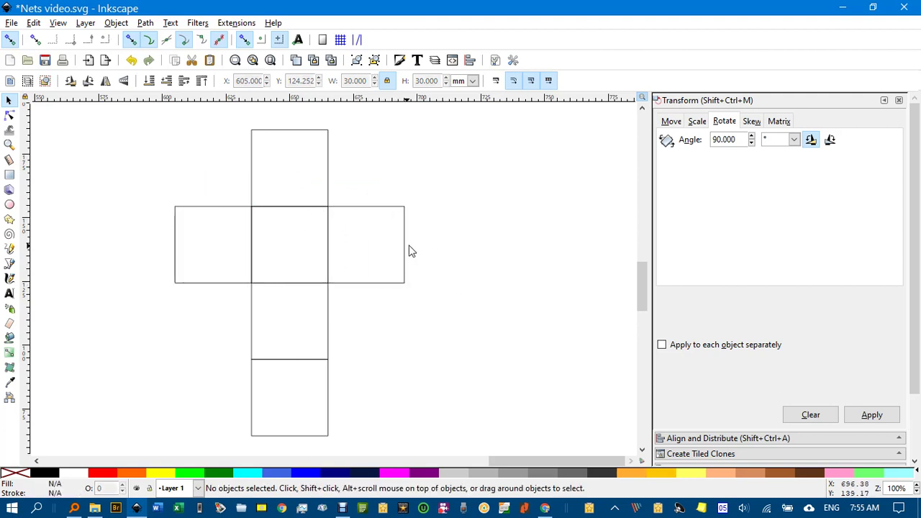
Draw a closed half glue tab about 4 mm high with the Pen tool, from the uppermost edge's midpoint to its right corner, with a slanted end
{"action": "scroll", "coordinate": [430, 240], "scroll_direction": "up", "scroll_amount": 2}
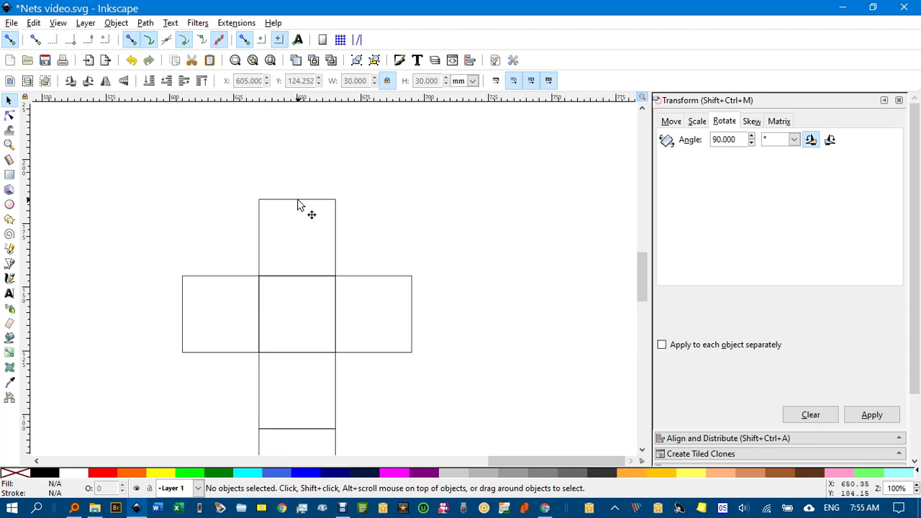
{"action": "key", "text": "b"}
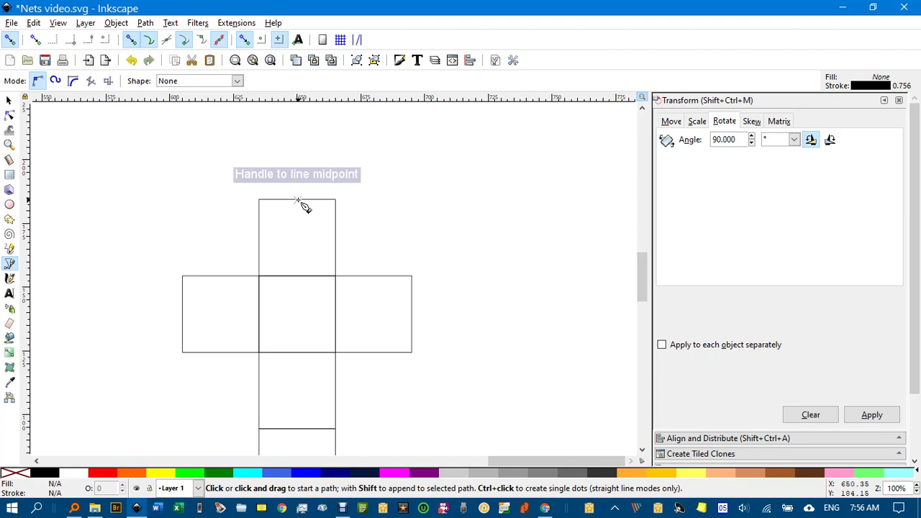
{"action": "left_click", "coordinate": [297, 200]}
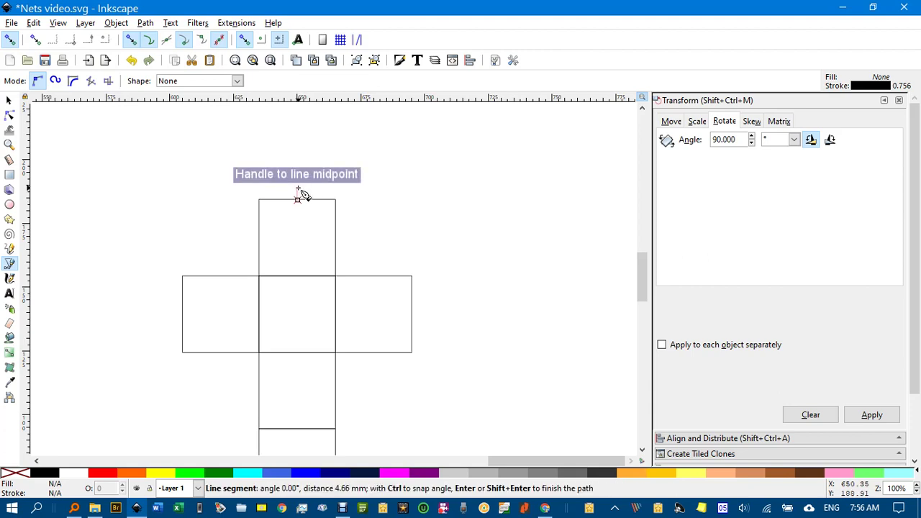
{"action": "scroll", "coordinate": [301, 195], "scroll_direction": "up", "scroll_amount": 3}
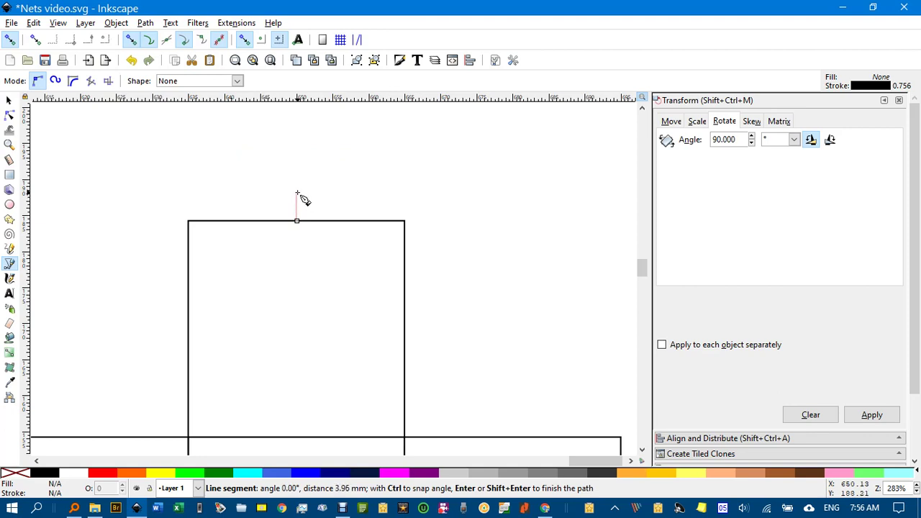
{"action": "left_click", "coordinate": [296, 192]}
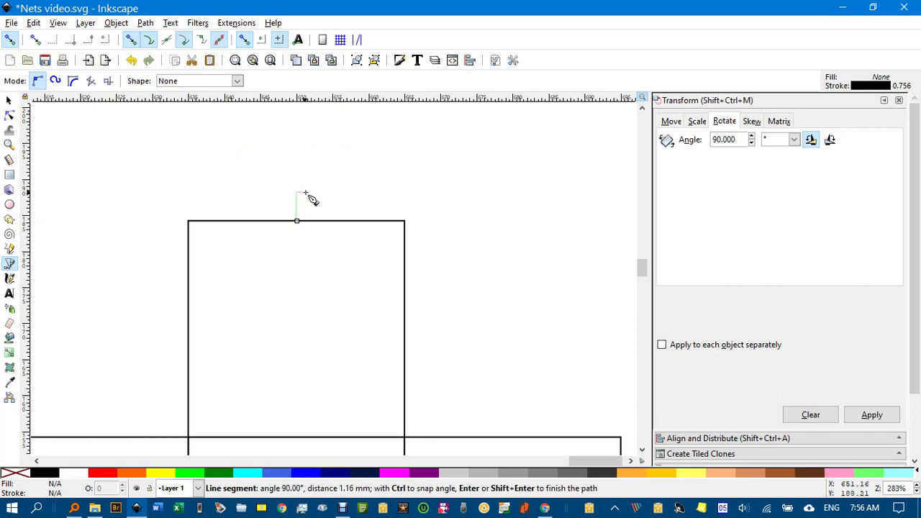
{"action": "left_click", "coordinate": [372, 193]}
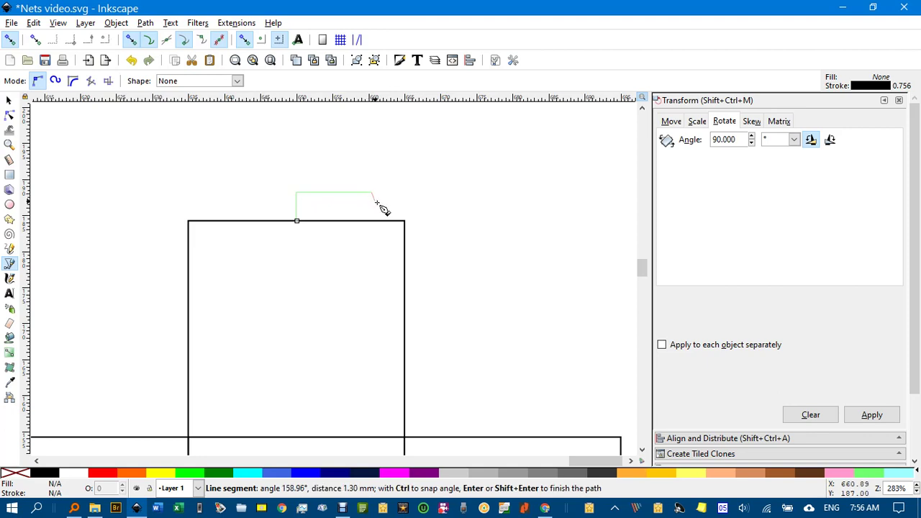
{"action": "double_click", "coordinate": [407, 224]}
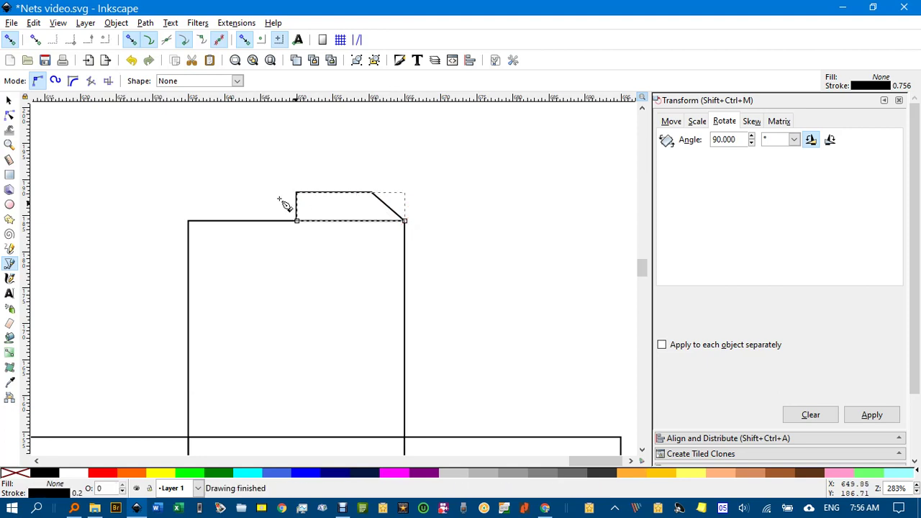
Complete the glue tab by snapping a horizontally flipped copy onto the edge's other half and uniting both halves into one path
{"action": "left_click", "coordinate": [9, 102]}
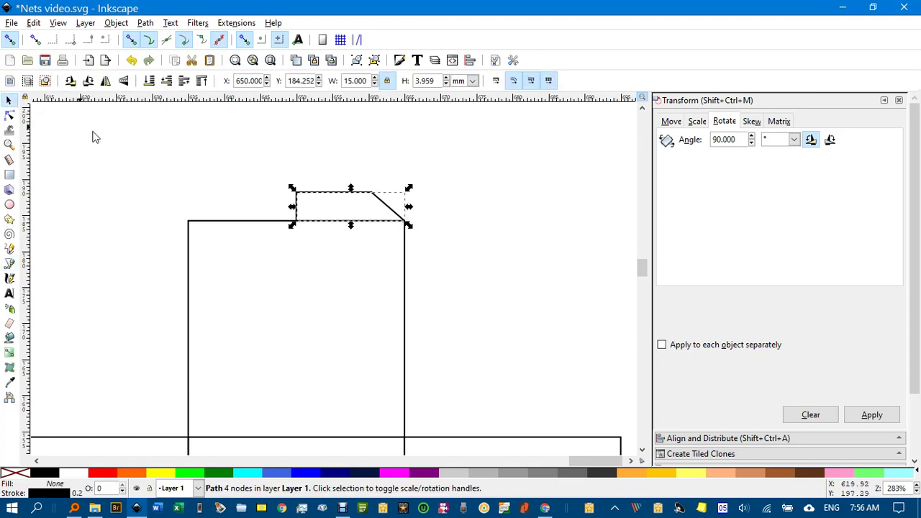
{"action": "left_click", "coordinate": [106, 81]}
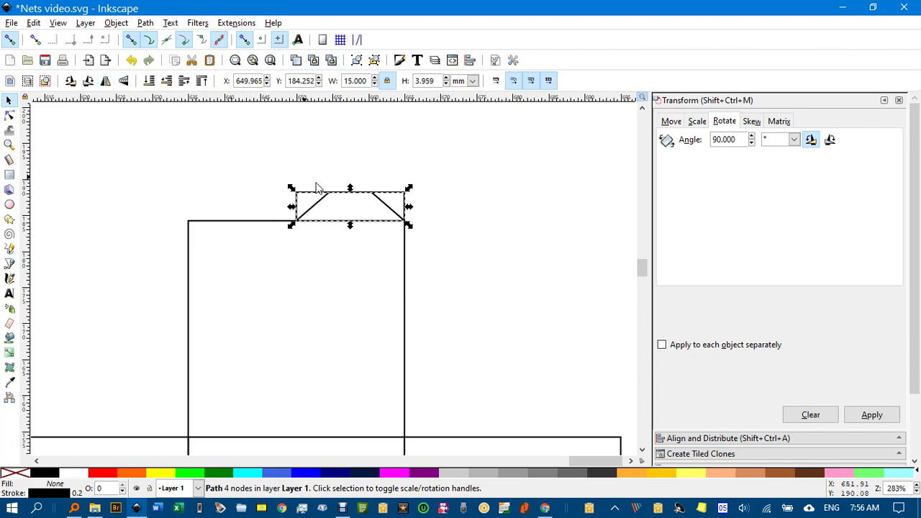
{"action": "left_click_drag", "start_coordinate": [392, 208], "coordinate": [299, 206]}
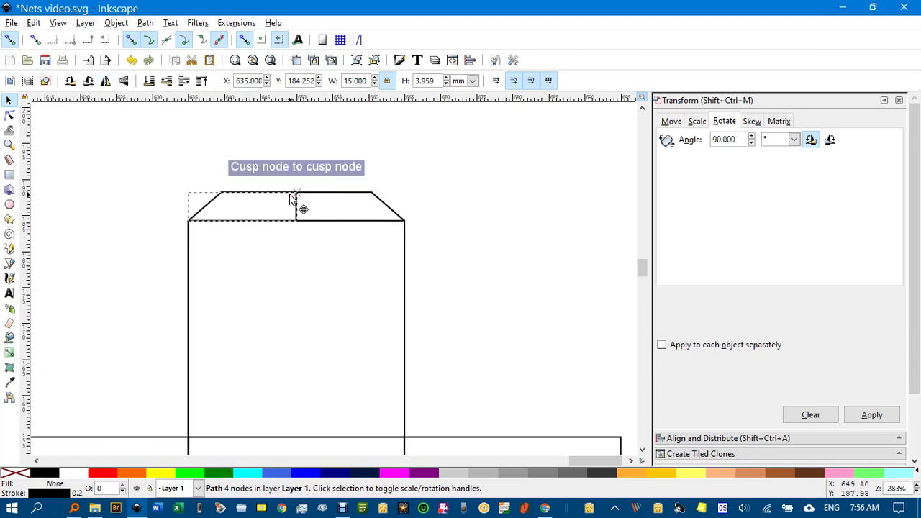
{"action": "left_click", "coordinate": [349, 200], "text": "shift"}
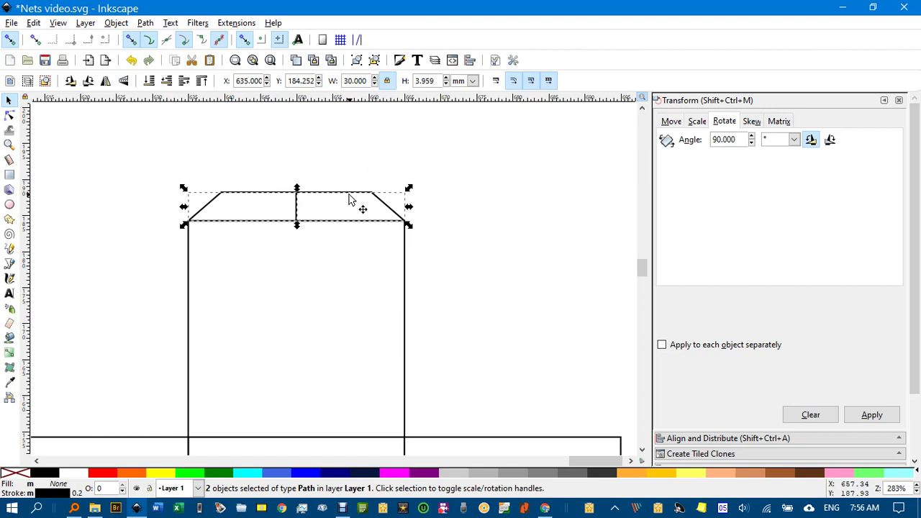
{"action": "key", "text": "ctrl+plus"}
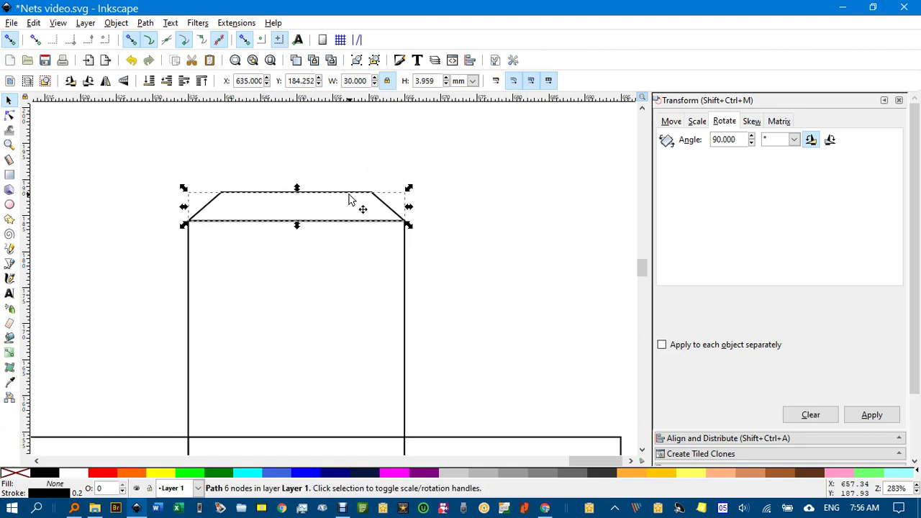
{"action": "left_click", "coordinate": [331, 175]}
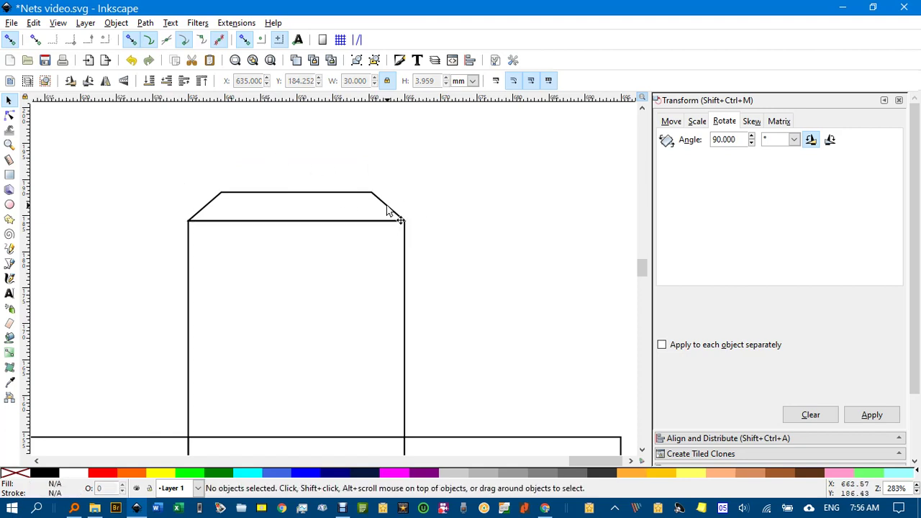
Set the stroke join of the whole net, including the glue tab, to round
{"action": "scroll", "coordinate": [416, 232], "scroll_direction": "up", "scroll_amount": 6}
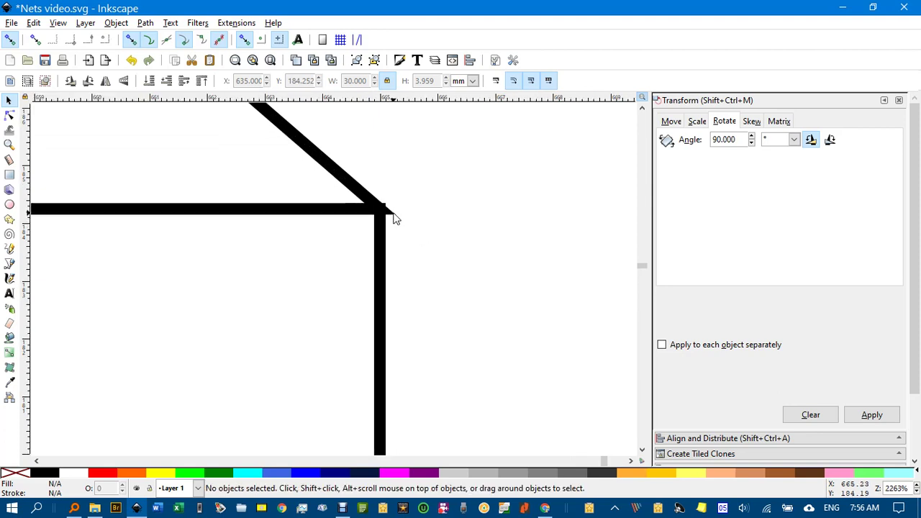
{"action": "scroll", "coordinate": [395, 218], "scroll_direction": "down", "scroll_amount": 11}
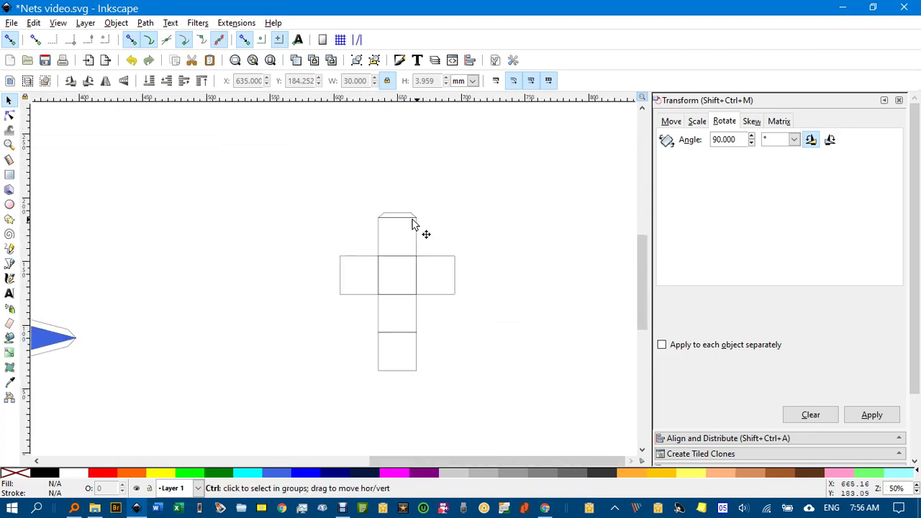
{"action": "left_click_drag", "start_coordinate": [301, 182], "coordinate": [529, 406]}
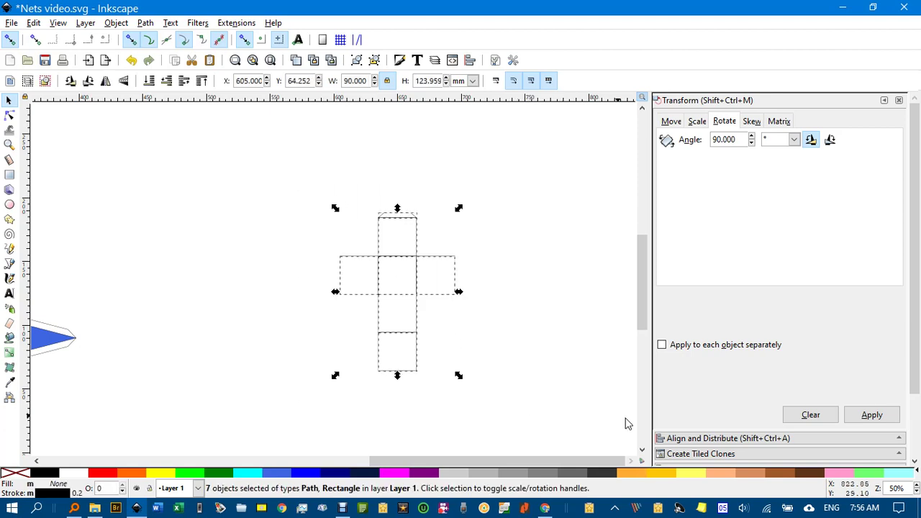
{"action": "scroll", "coordinate": [839, 409], "scroll_direction": "down", "scroll_amount": 3}
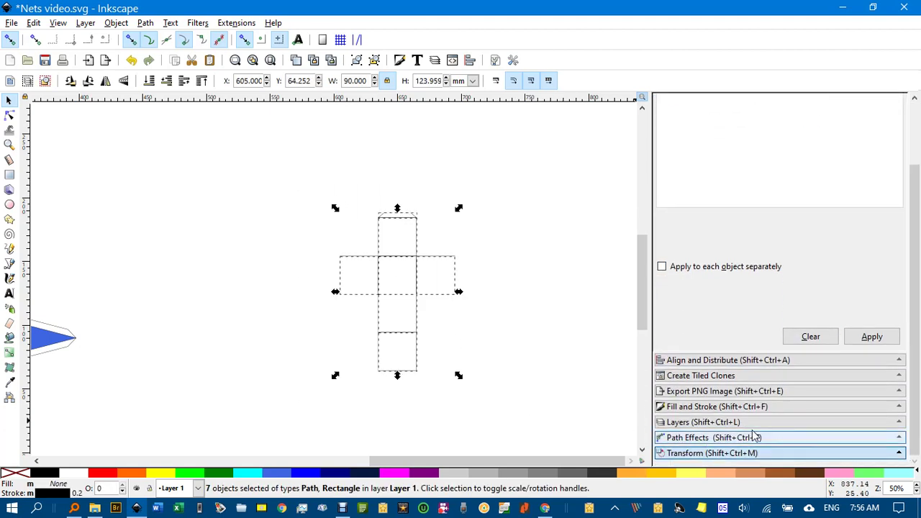
{"action": "left_click", "coordinate": [716, 407]}
{"action": "scroll", "coordinate": [732, 214], "scroll_direction": "up", "scroll_amount": 1}
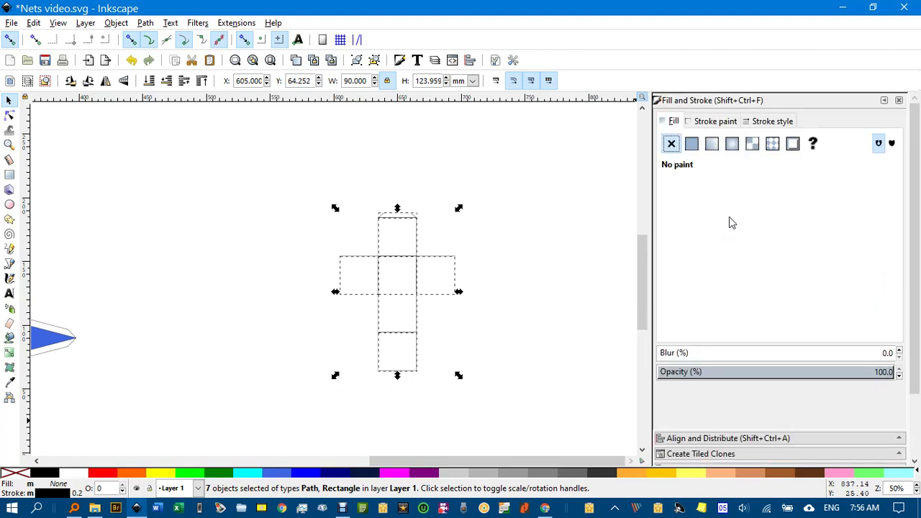
{"action": "left_click", "coordinate": [768, 123]}
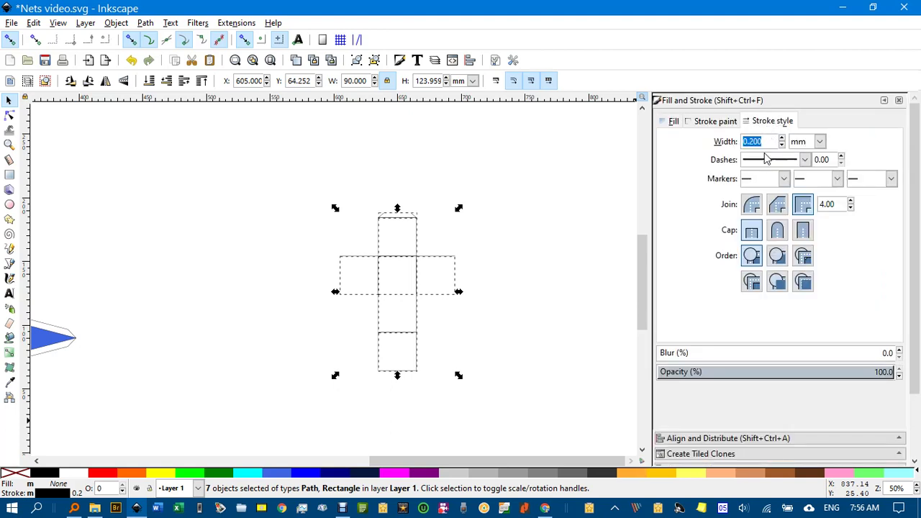
{"action": "left_click", "coordinate": [752, 207]}
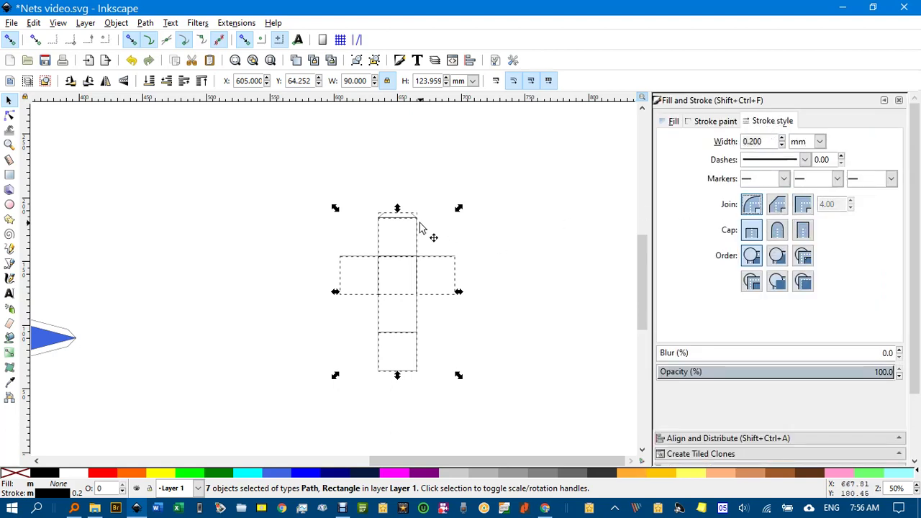
{"action": "scroll", "coordinate": [420, 226], "scroll_direction": "up", "scroll_amount": 4}
{"action": "scroll", "coordinate": [420, 226], "scroll_direction": "up", "scroll_amount": 3}
{"action": "scroll", "coordinate": [410, 211], "scroll_direction": "down", "scroll_amount": 4}
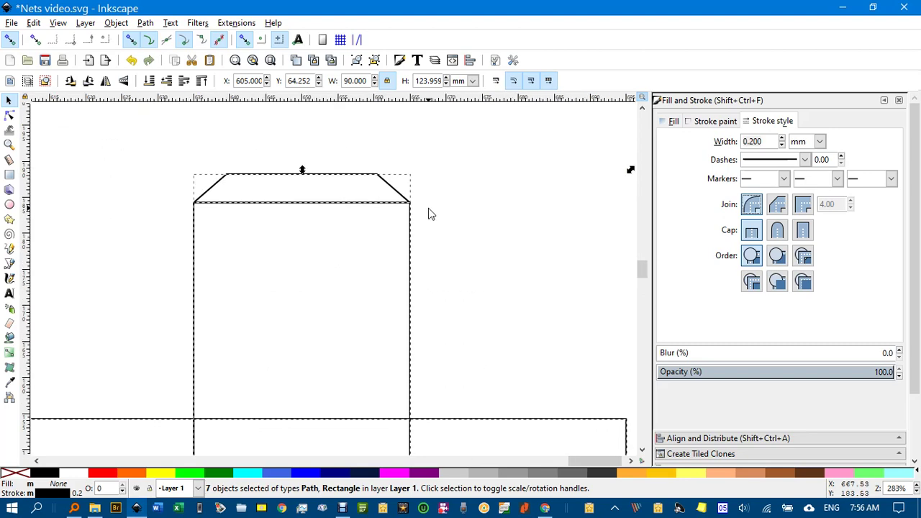
{"action": "scroll", "coordinate": [434, 221], "scroll_direction": "down", "scroll_amount": 2}
{"action": "left_click", "coordinate": [390, 179]}
{"action": "scroll", "coordinate": [390, 179], "scroll_direction": "up", "scroll_amount": 1}
{"action": "scroll", "coordinate": [396, 195], "scroll_direction": "up", "scroll_amount": 1}
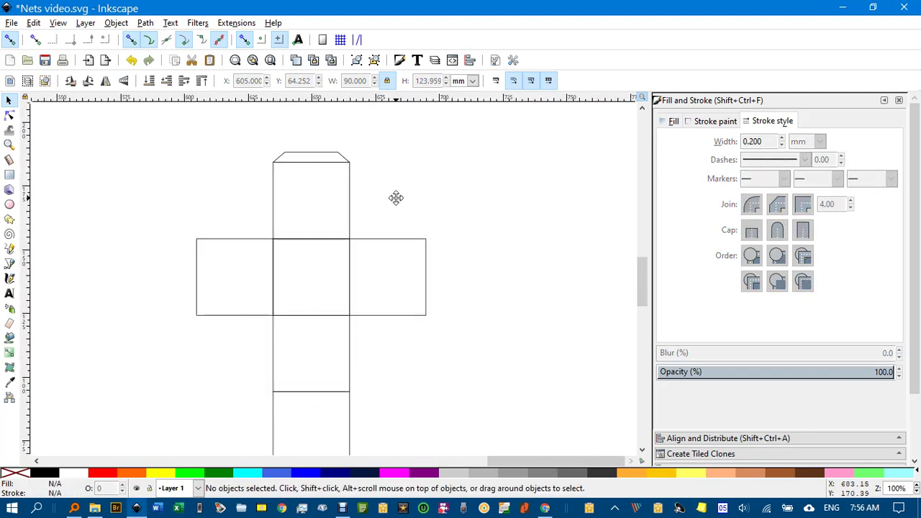
Duplicate the glue tab onto the upper edges of the net's left and right side squares, snapping each copy to the corners
{"action": "left_click", "coordinate": [312, 162]}
{"action": "mouse_move", "coordinate": [309, 165]}
{"action": "left_mouse_down"}
{"action": "mouse_move", "coordinate": [286, 178]}
{"action": "mouse_move", "coordinate": [240, 245]}
{"action": "mouse_move", "coordinate": [228, 236]}
{"action": "left_mouse_up"}
{"action": "scroll", "coordinate": [237, 247], "scroll_direction": "up", "scroll_amount": 3}
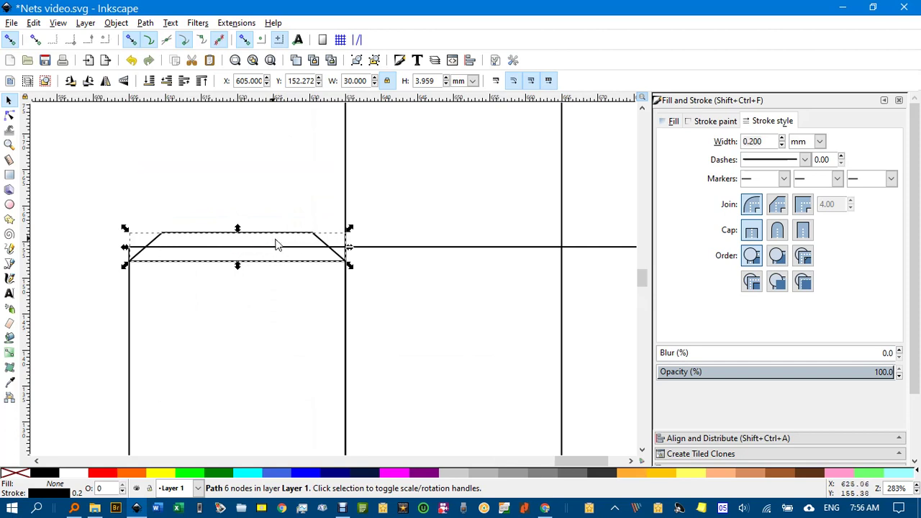
{"action": "left_click_drag", "start_coordinate": [300, 238], "coordinate": [295, 215]}
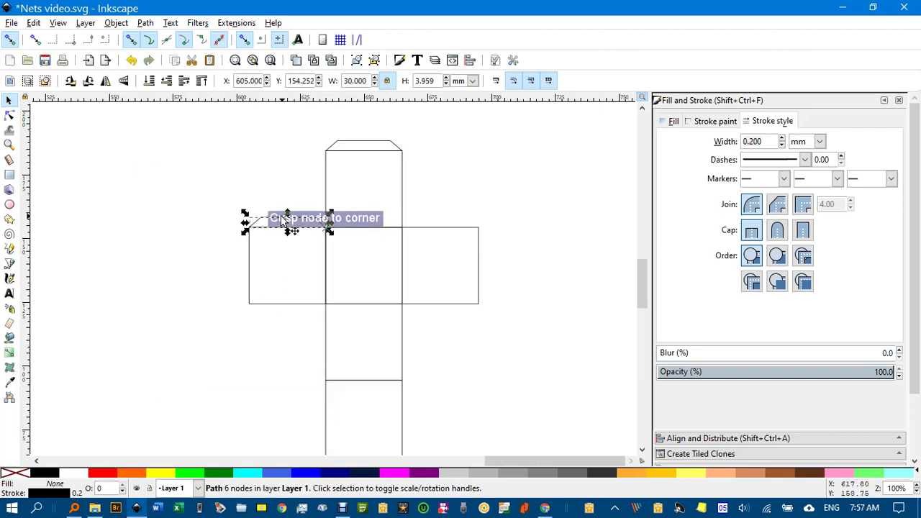
{"action": "left_click_drag", "start_coordinate": [279, 223], "coordinate": [429, 224]}
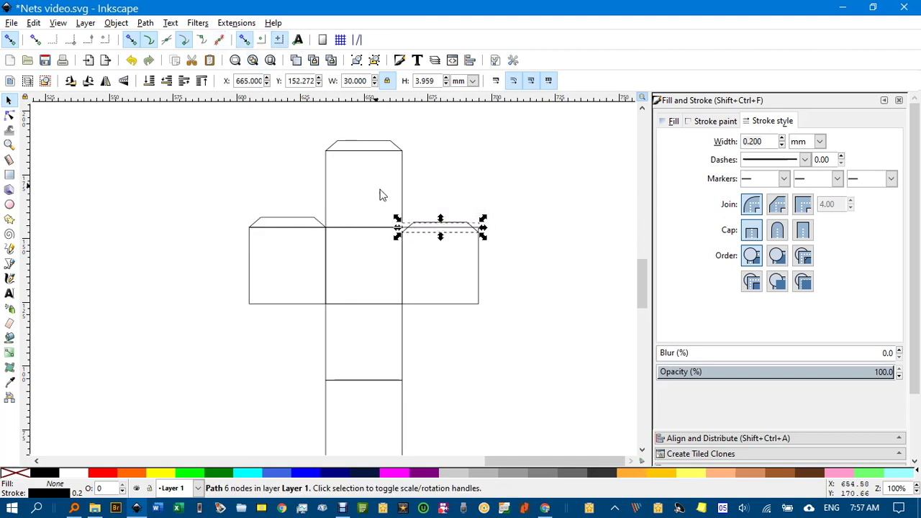
{"action": "left_click_drag", "start_coordinate": [425, 226], "coordinate": [422, 219]}
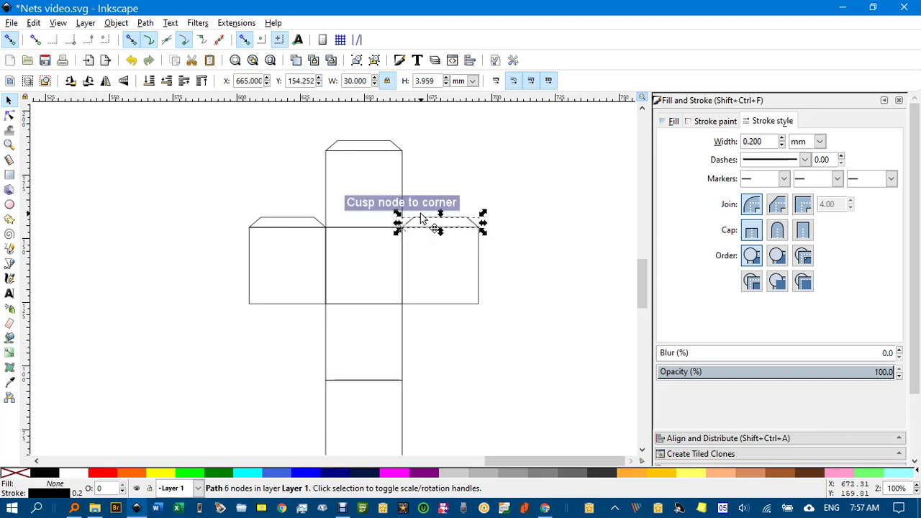
Rotate a copy of the glue tab 90° clockwise and snap it onto the right edge of the uppermost square
{"action": "left_click", "coordinate": [88, 81]}
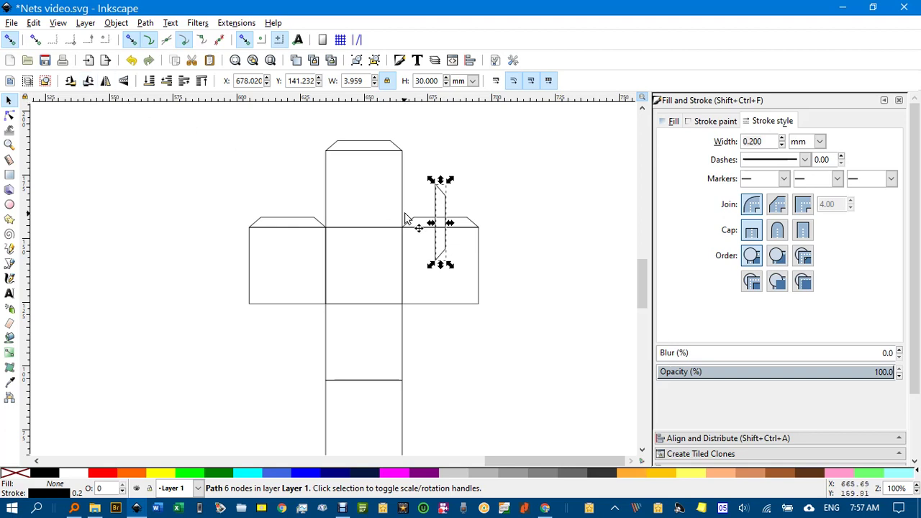
{"action": "left_click_drag", "start_coordinate": [440, 205], "coordinate": [413, 171]}
{"action": "scroll", "coordinate": [420, 223], "scroll_direction": "up", "scroll_amount": 5}
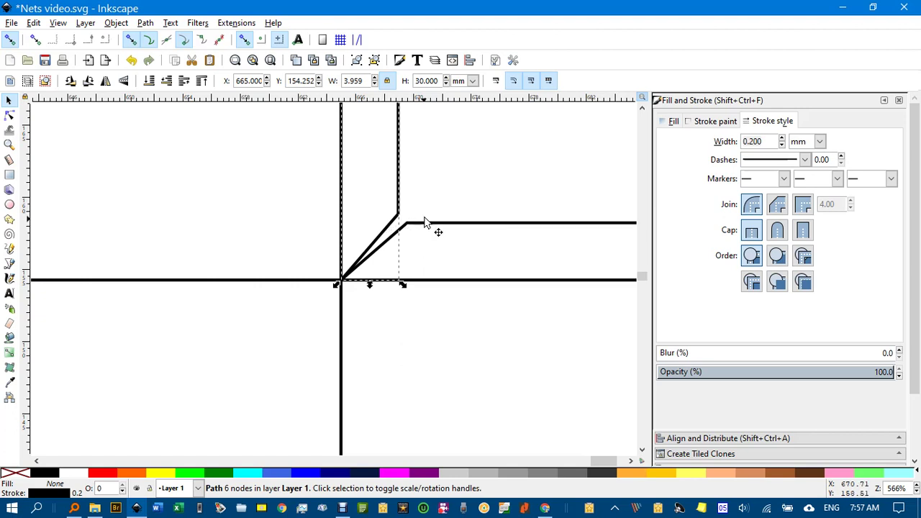
{"action": "scroll", "coordinate": [425, 228], "scroll_direction": "down", "scroll_amount": 3}
{"action": "scroll", "coordinate": [425, 229], "scroll_direction": "down", "scroll_amount": 1}
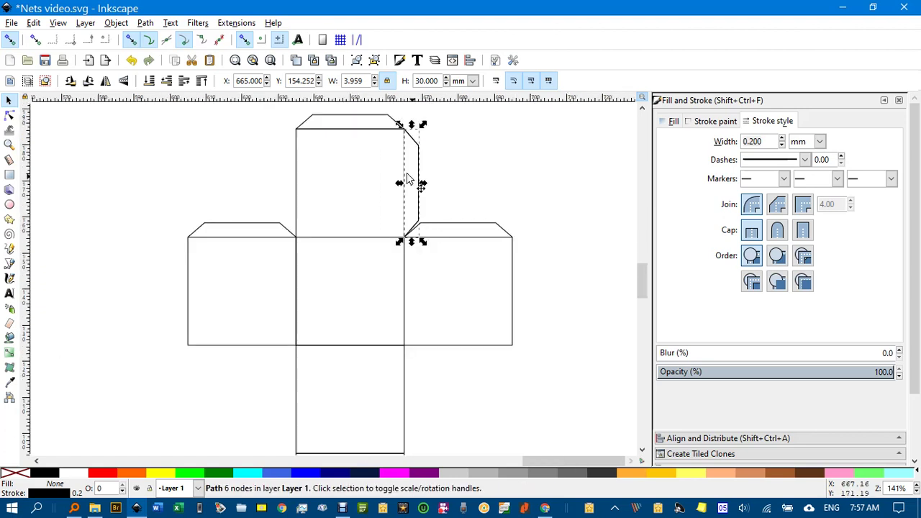
Snap a horizontally flipped copy of the vertical glue tab onto the left edge of the uppermost square
{"action": "left_click", "coordinate": [123, 81]}
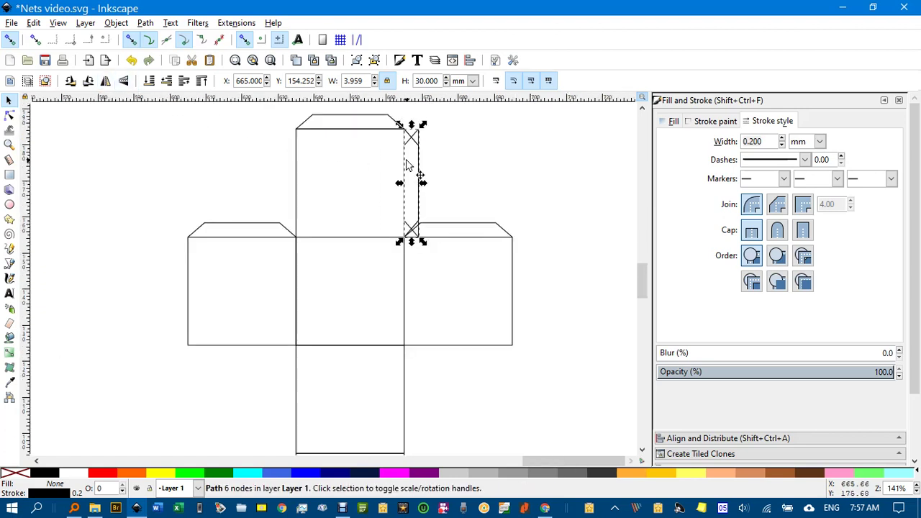
{"action": "left_click_drag", "start_coordinate": [410, 144], "coordinate": [276, 150]}
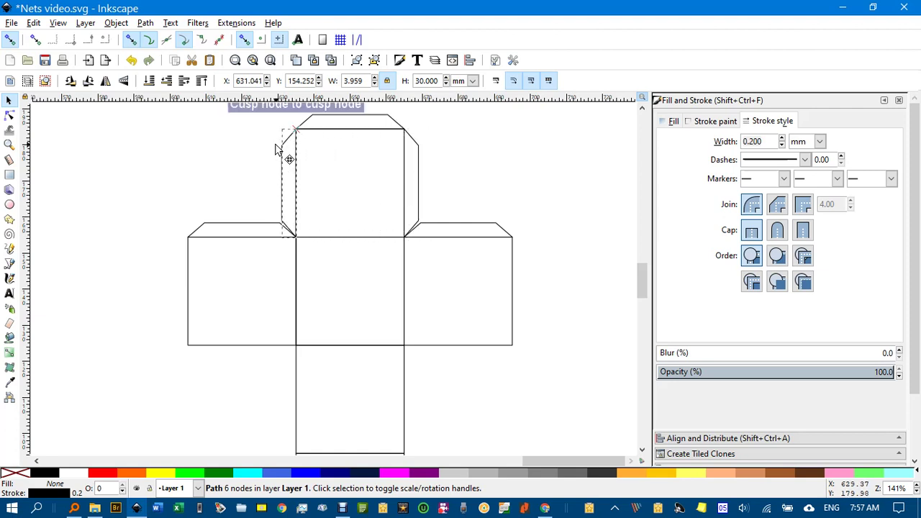
{"action": "left_click", "coordinate": [407, 206]}
{"action": "scroll", "coordinate": [407, 206], "scroll_direction": "down", "scroll_amount": 3}
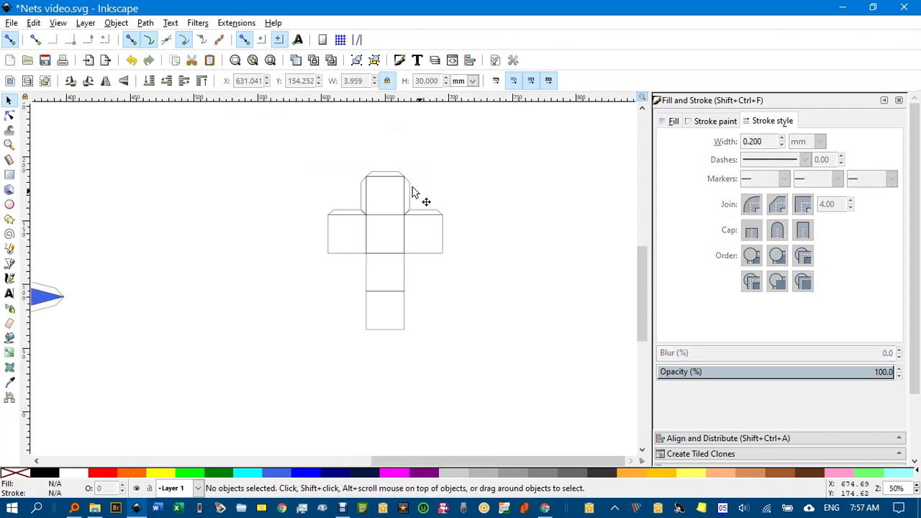
Try deleting the whole unfilled net, examine the finished coloured cube net on the page, and undo the deletion
{"action": "left_click_drag", "start_coordinate": [268, 152], "coordinate": [515, 370]}
{"action": "key", "text": "Delete"}
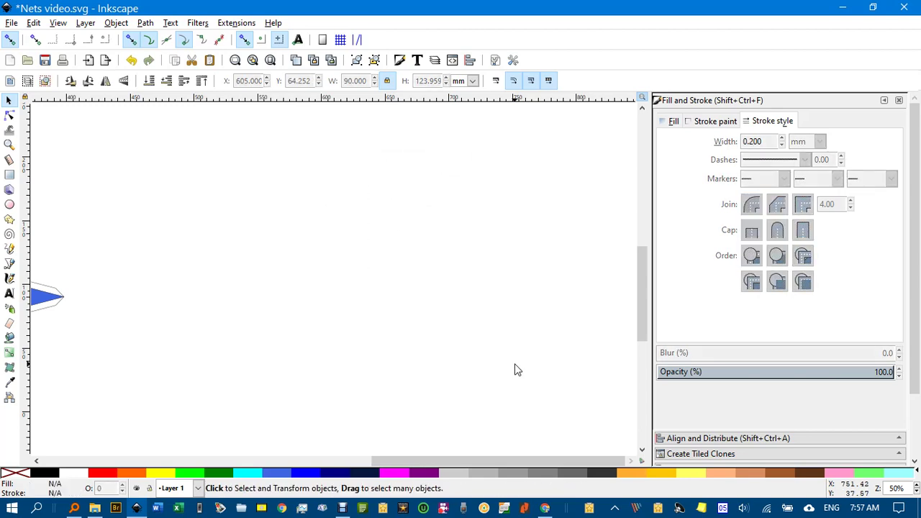
{"action": "scroll", "coordinate": [421, 325], "scroll_direction": "left", "scroll_amount": 5}
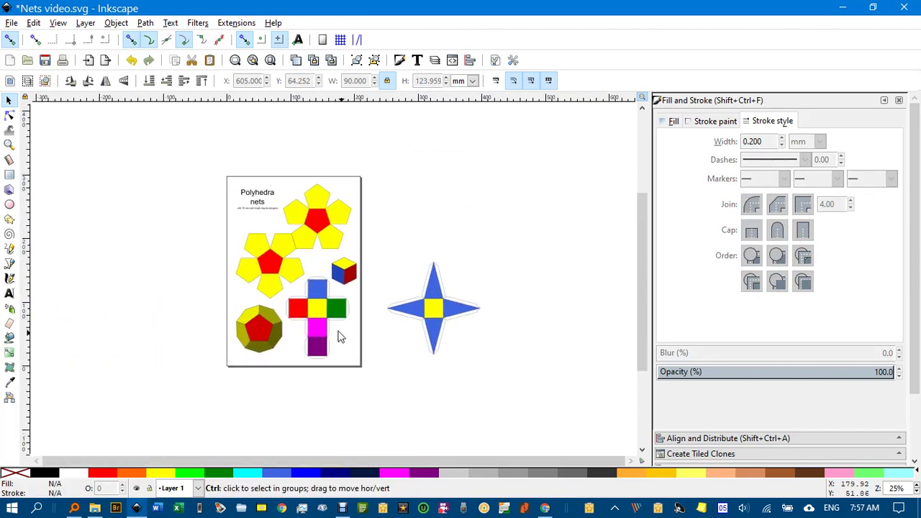
{"action": "scroll", "coordinate": [322, 314], "scroll_direction": "up", "scroll_amount": 1}
{"action": "scroll", "coordinate": [321, 314], "scroll_direction": "up", "scroll_amount": 1}
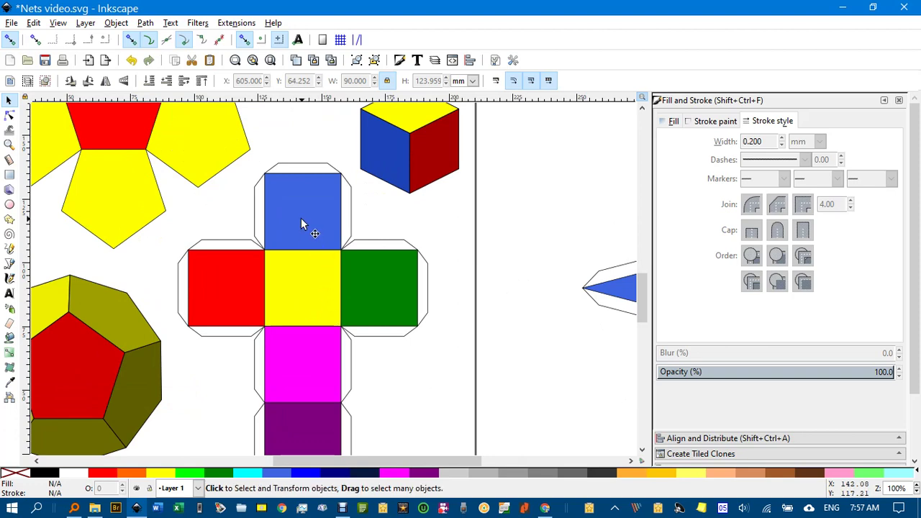
{"action": "scroll", "coordinate": [308, 217], "scroll_direction": "down", "scroll_amount": 4}
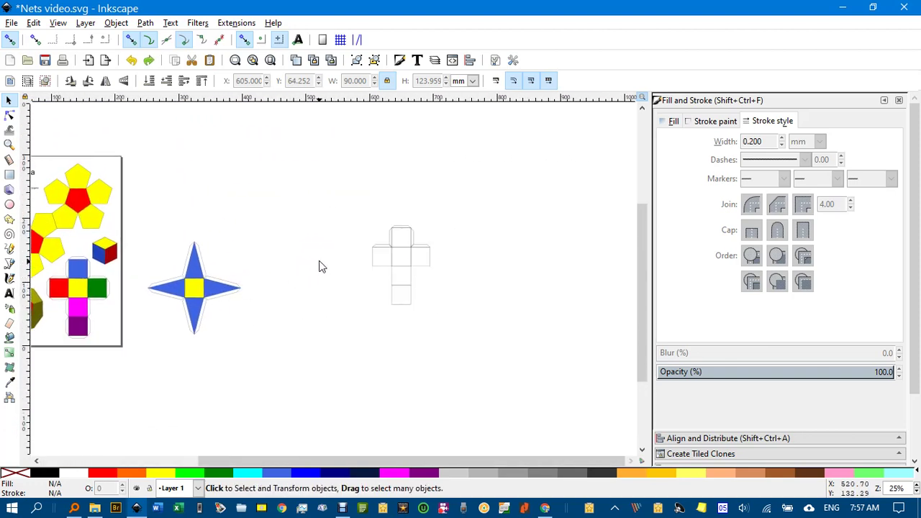
Fill all squares and glue tabs of the outlined net with white
{"action": "scroll", "coordinate": [416, 269], "scroll_direction": "up", "scroll_amount": 3}
{"action": "left_click_drag", "start_coordinate": [241, 133], "coordinate": [505, 440]}
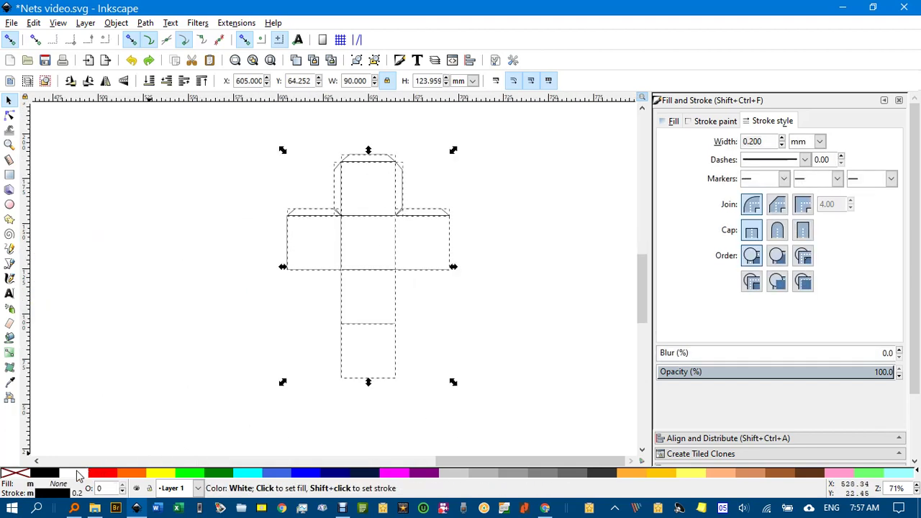
{"action": "left_click", "coordinate": [150, 362]}
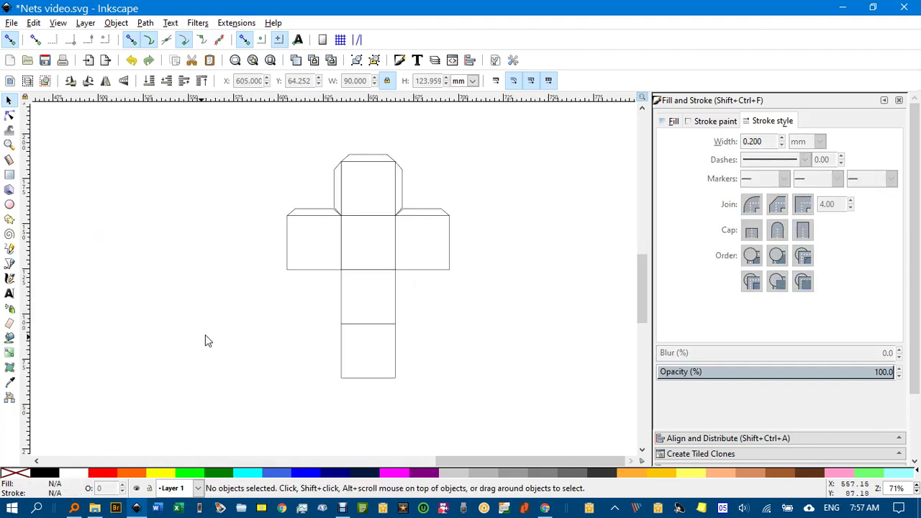
{"action": "left_click", "coordinate": [314, 250]}
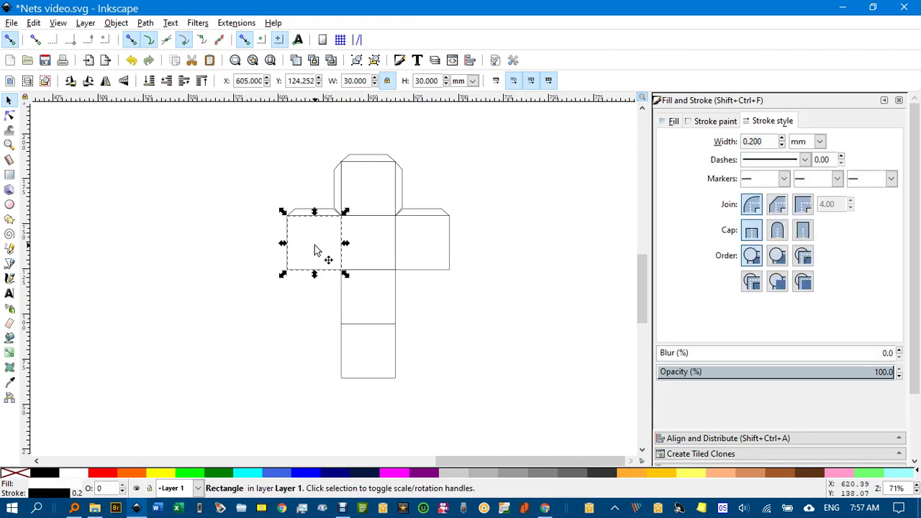
{"action": "left_click", "coordinate": [311, 285]}
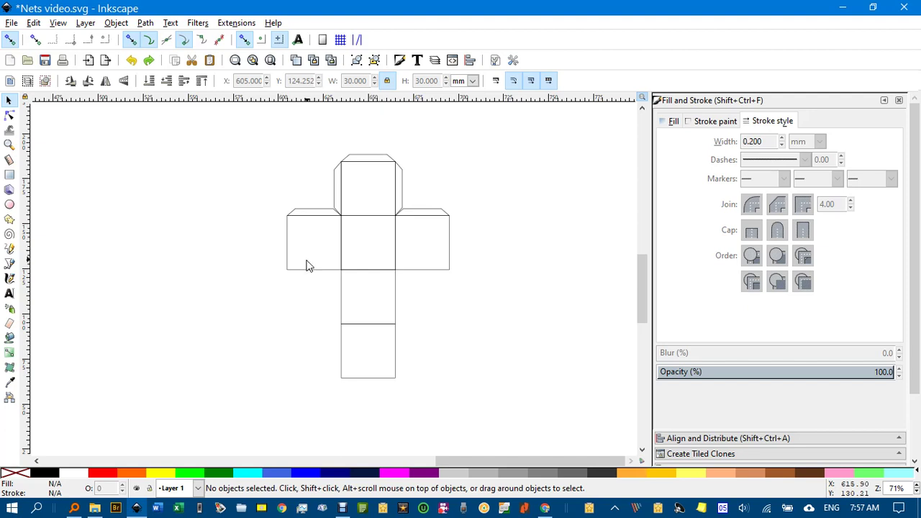
{"action": "left_click_drag", "start_coordinate": [245, 142], "coordinate": [442, 414]}
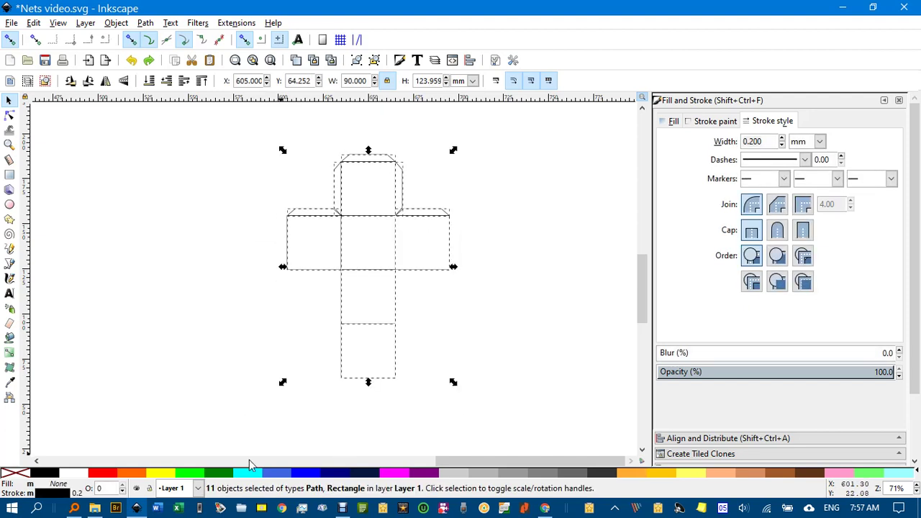
{"action": "left_click", "coordinate": [177, 385]}
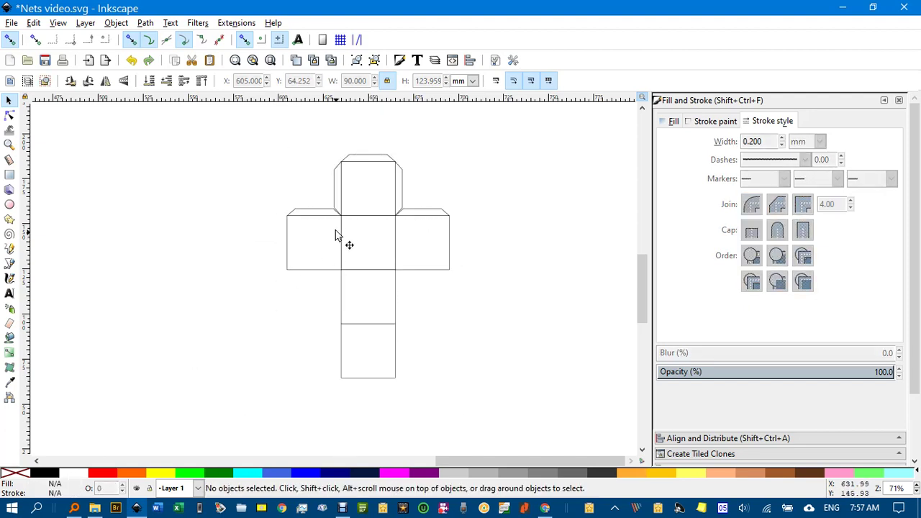
Fill the net's uppermost square with blue and its left side square with red
{"action": "left_click", "coordinate": [360, 196]}
{"action": "left_click", "coordinate": [286, 474]}
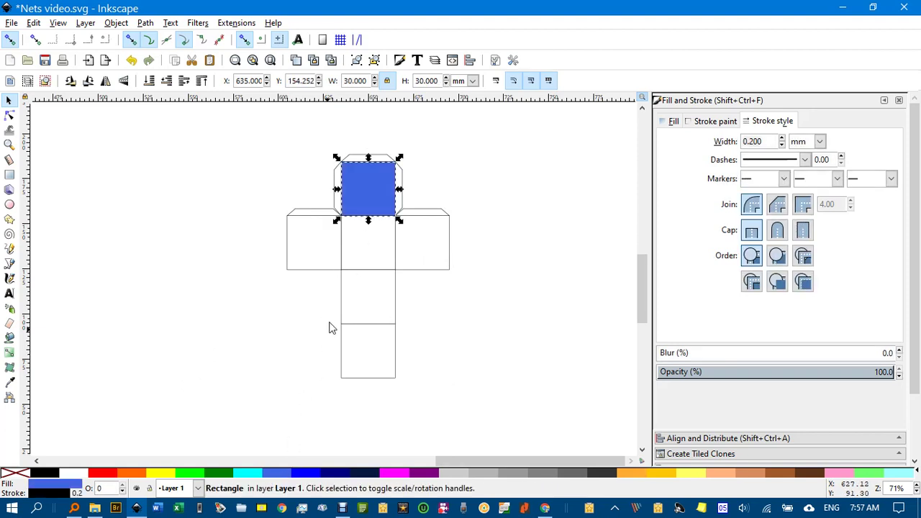
{"action": "left_click", "coordinate": [323, 240]}
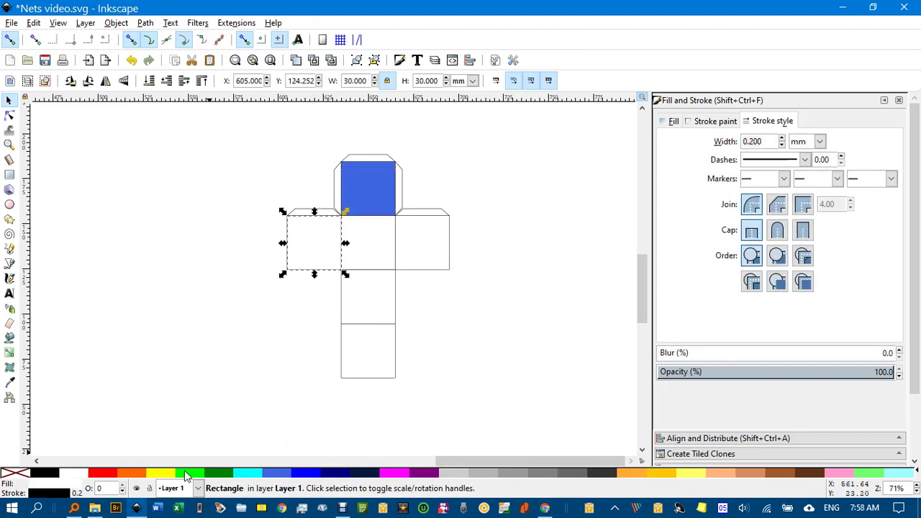
{"action": "left_click", "coordinate": [103, 475]}
{"action": "left_click", "coordinate": [263, 372]}
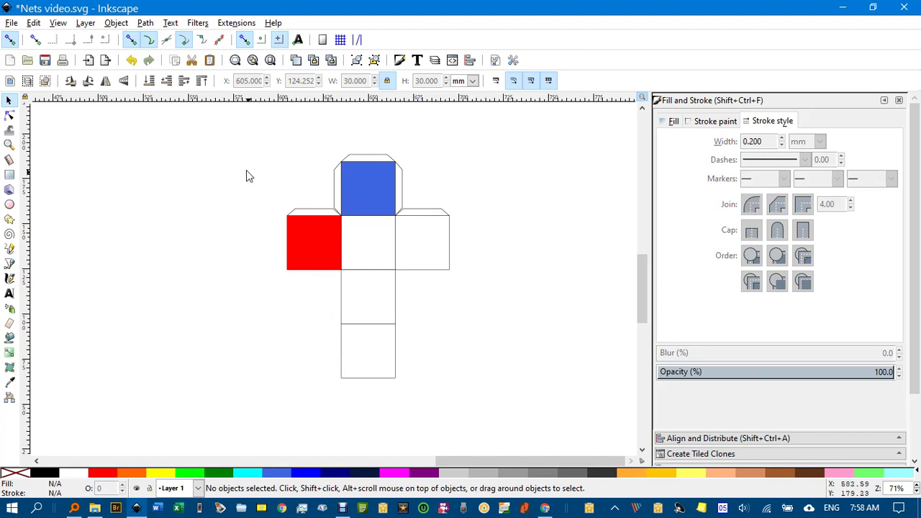
Delete the entire partly coloured practice net and return to the finished polyhedra nets page
{"action": "left_click_drag", "start_coordinate": [247, 149], "coordinate": [501, 405]}
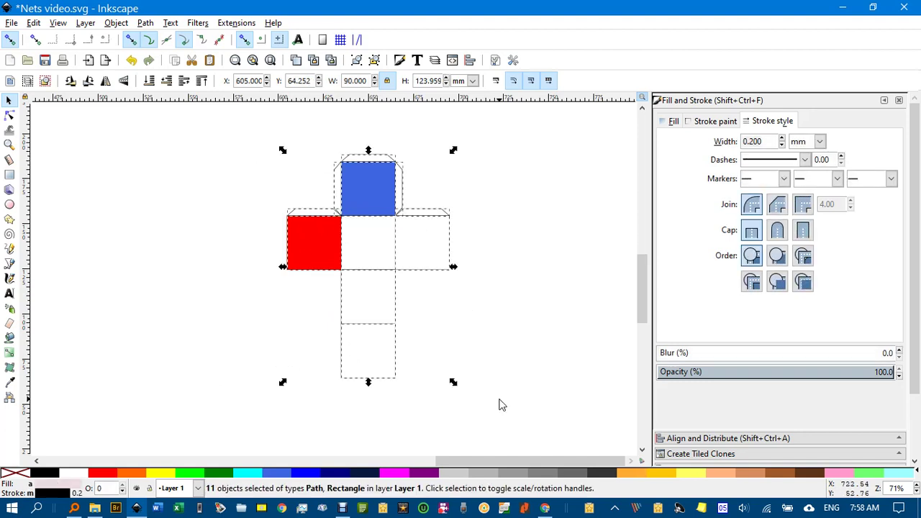
{"action": "key", "text": "Delete"}
{"action": "scroll", "coordinate": [300, 380], "scroll_direction": "down", "scroll_amount": 2}
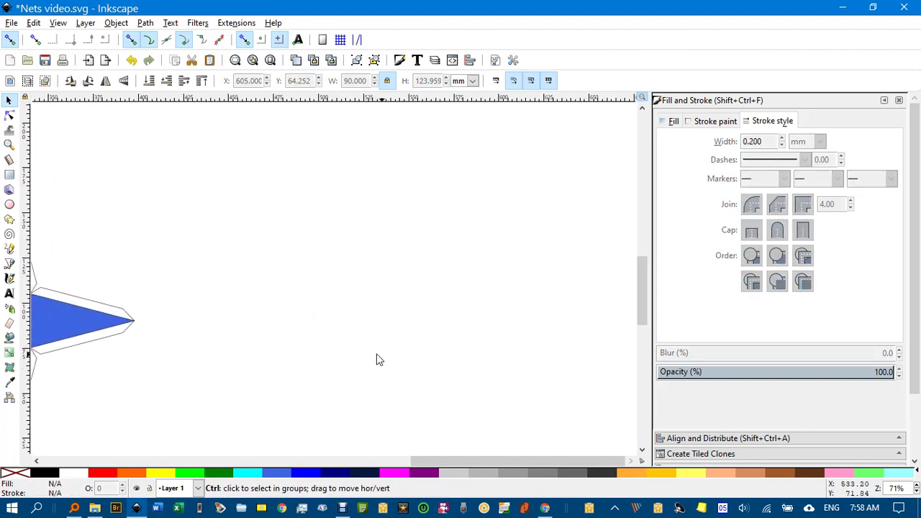
{"action": "scroll", "coordinate": [326, 354], "scroll_direction": "left", "scroll_amount": 6}
{"action": "scroll", "coordinate": [326, 354], "scroll_direction": "down", "scroll_amount": 1}
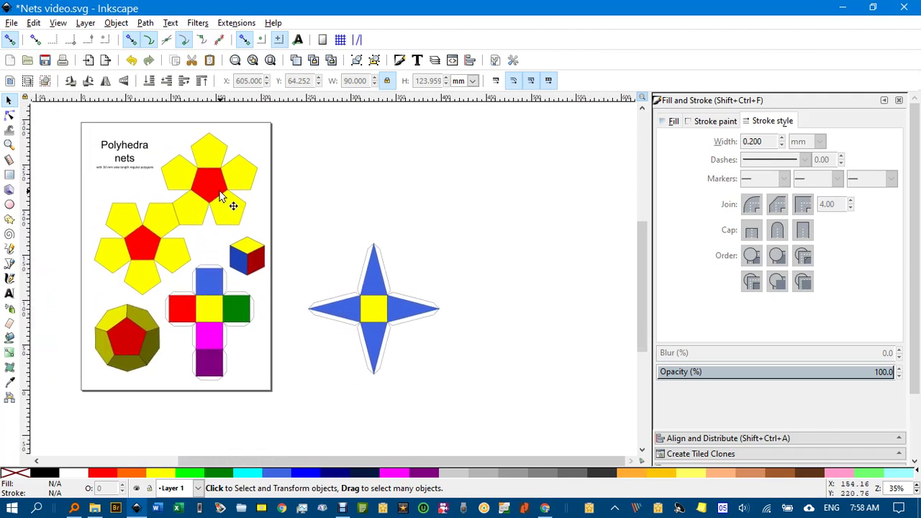
Draw a five-cornered regular polygon about 112 by 115 mm in the empty area beyond the star-shaped net
{"action": "left_click", "coordinate": [10, 219]}
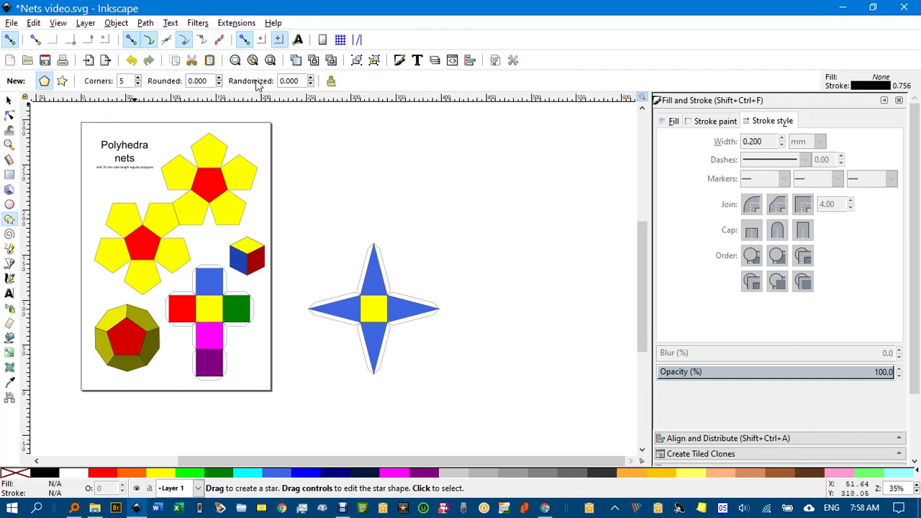
{"action": "left_click", "coordinate": [43, 83]}
{"action": "left_click_drag", "start_coordinate": [377, 185], "coordinate": [230, 199]}
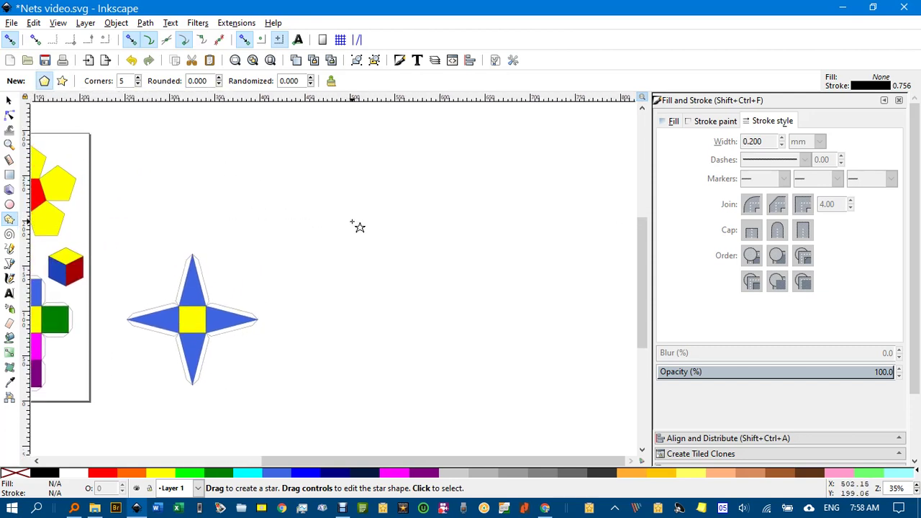
{"action": "mouse_move", "coordinate": [346, 212]}
{"action": "left_mouse_down"}
{"action": "mouse_move", "coordinate": [390, 235]}
{"action": "mouse_move", "coordinate": [372, 244]}
{"action": "mouse_move", "coordinate": [389, 228]}
{"action": "mouse_move", "coordinate": [392, 238]}
{"action": "left_mouse_up"}
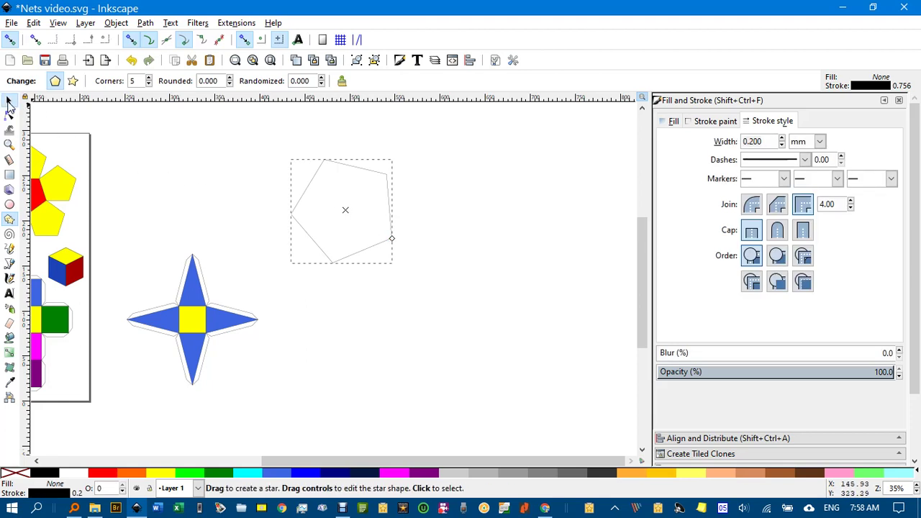
Enable snapping to guides and place a horizontal guide through the pentagon's lowest corner
{"action": "left_click", "coordinate": [10, 103]}
{"action": "scroll", "coordinate": [385, 259], "scroll_direction": "up", "scroll_amount": 1}
{"action": "scroll", "coordinate": [378, 255], "scroll_direction": "up", "scroll_amount": 1}
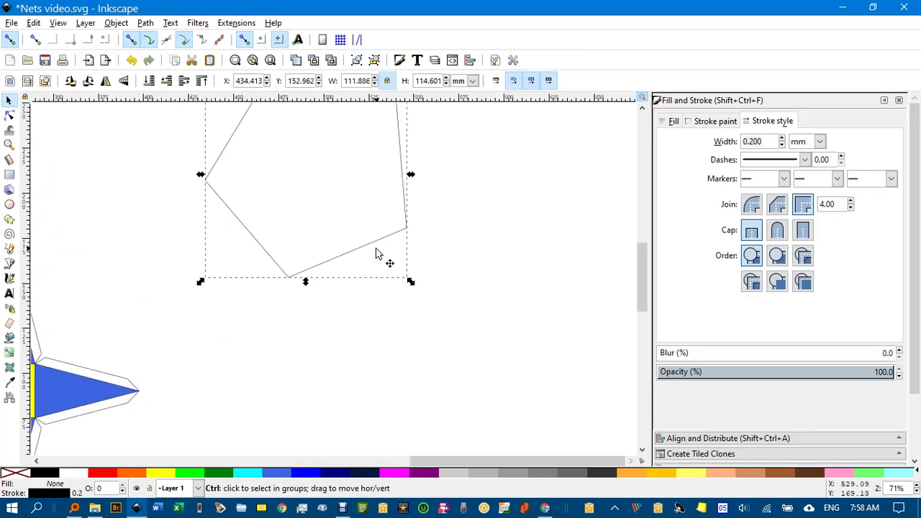
{"action": "scroll", "coordinate": [378, 255], "scroll_direction": "down", "scroll_amount": 1}
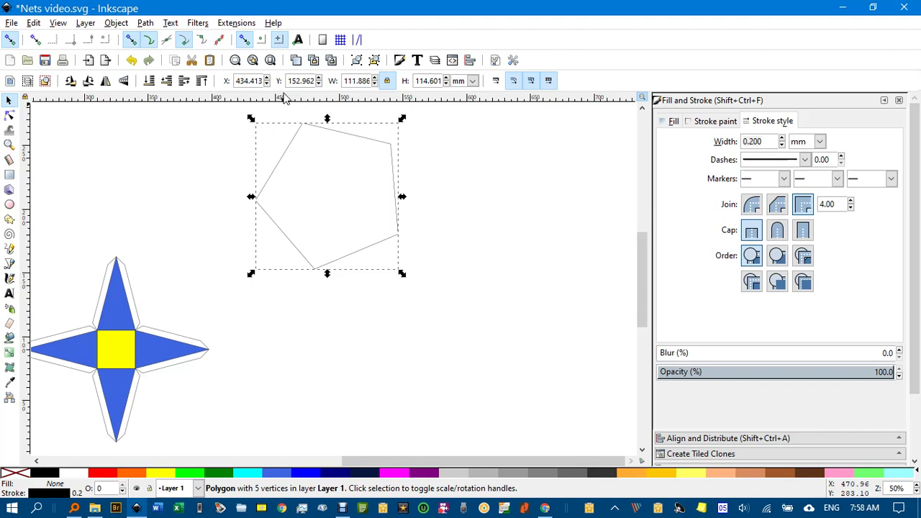
{"action": "left_click_drag", "start_coordinate": [285, 98], "coordinate": [315, 292]}
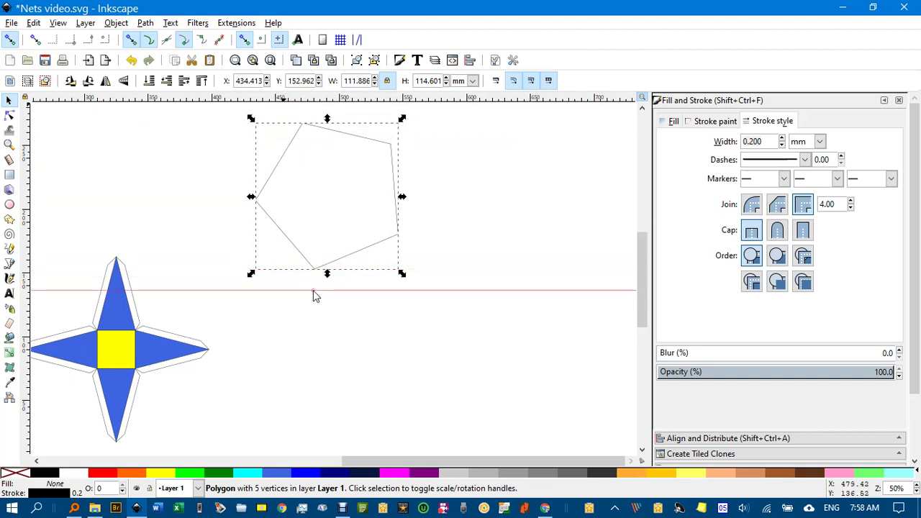
{"action": "left_click", "coordinate": [358, 39]}
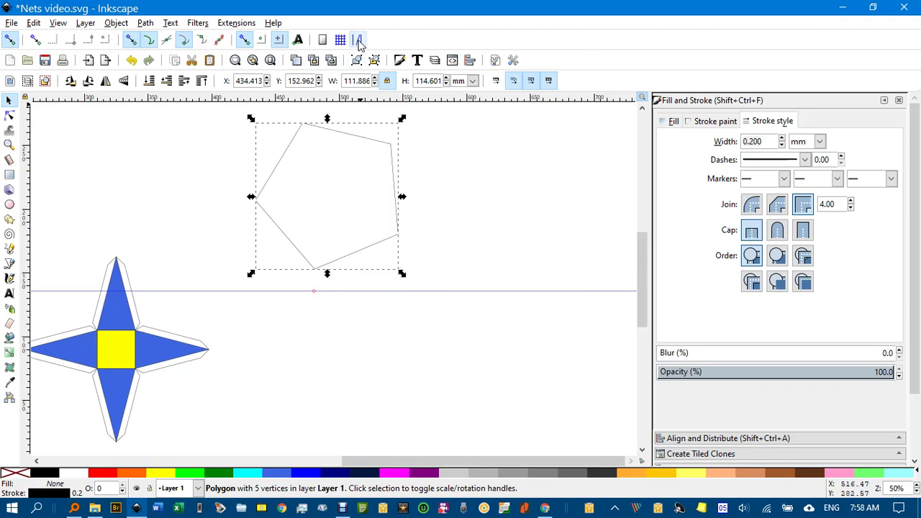
{"action": "left_click_drag", "start_coordinate": [316, 300], "coordinate": [315, 272]}
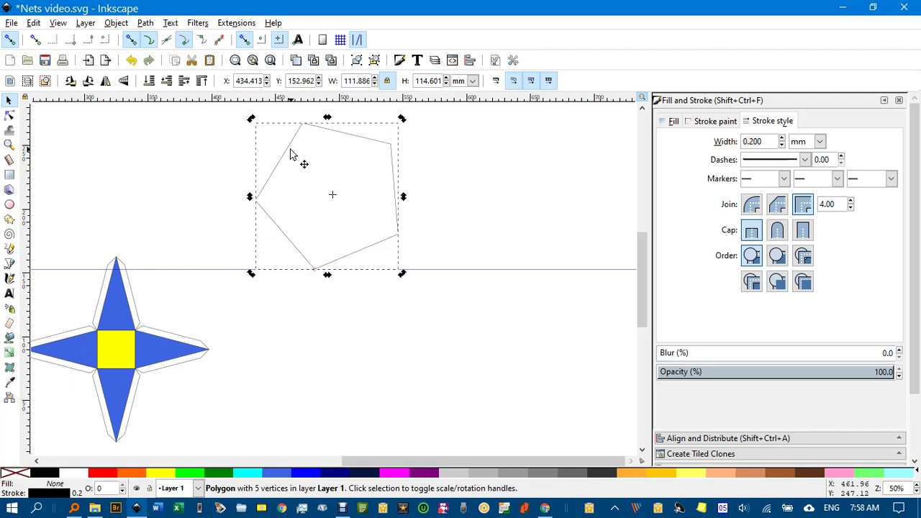
Move the pentagon's rotation centre to its lowest corner and rotate it until one side lies flat on the guide
{"action": "left_click_drag", "start_coordinate": [333, 195], "coordinate": [319, 276]}
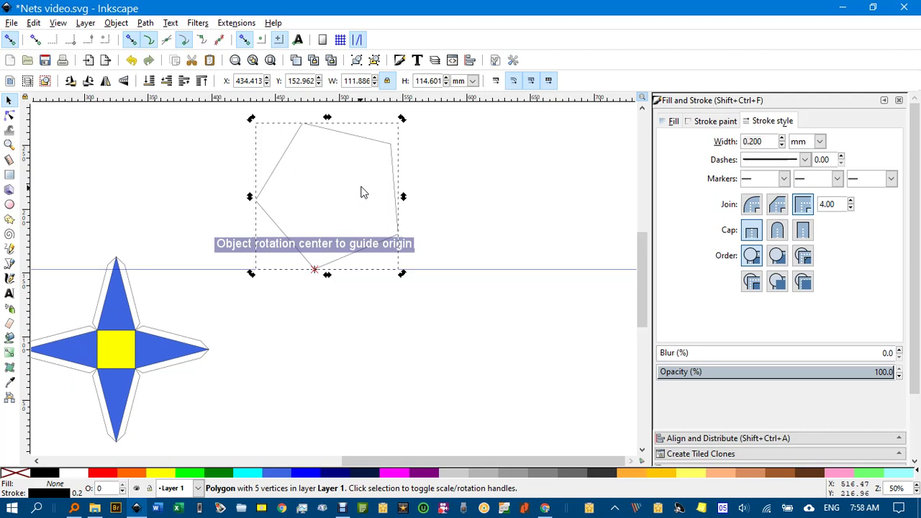
{"action": "left_click_drag", "start_coordinate": [402, 119], "coordinate": [433, 189]}
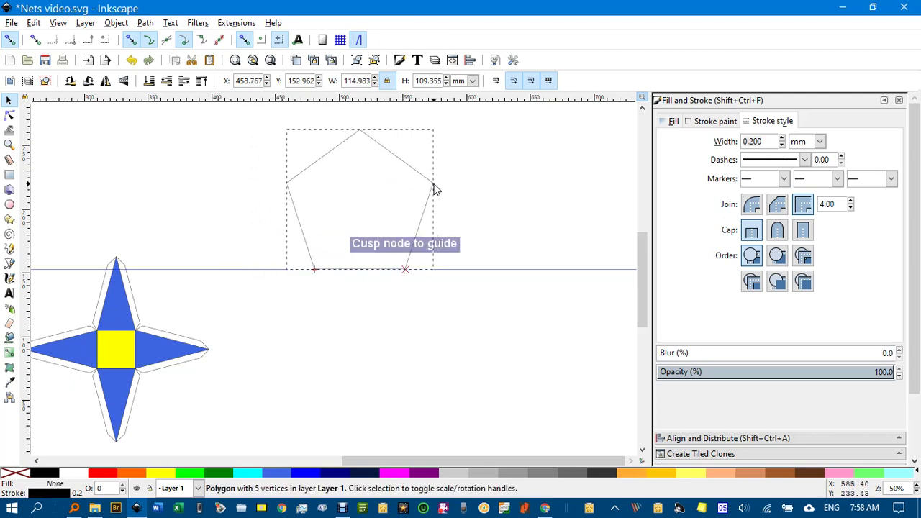
{"action": "left_click", "coordinate": [483, 180]}
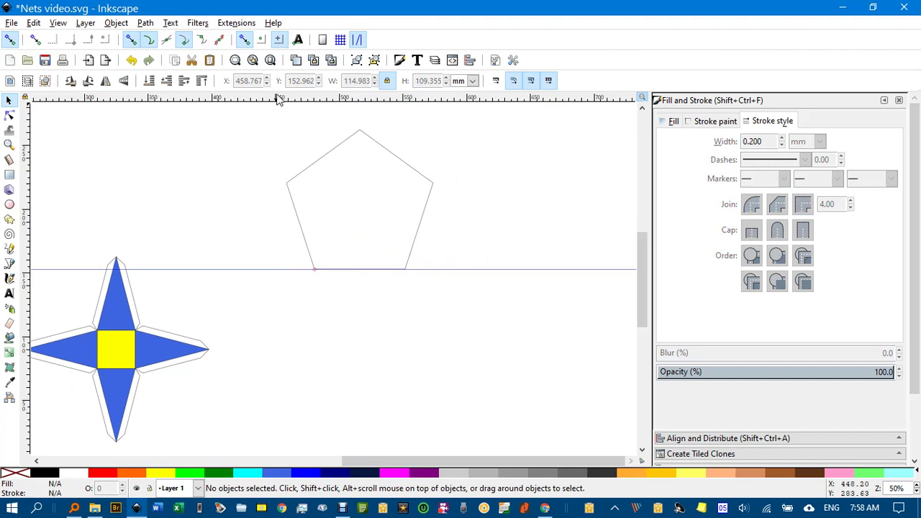
Look up the option that shows or hides the canvas rulers
{"action": "left_click", "coordinate": [59, 23]}
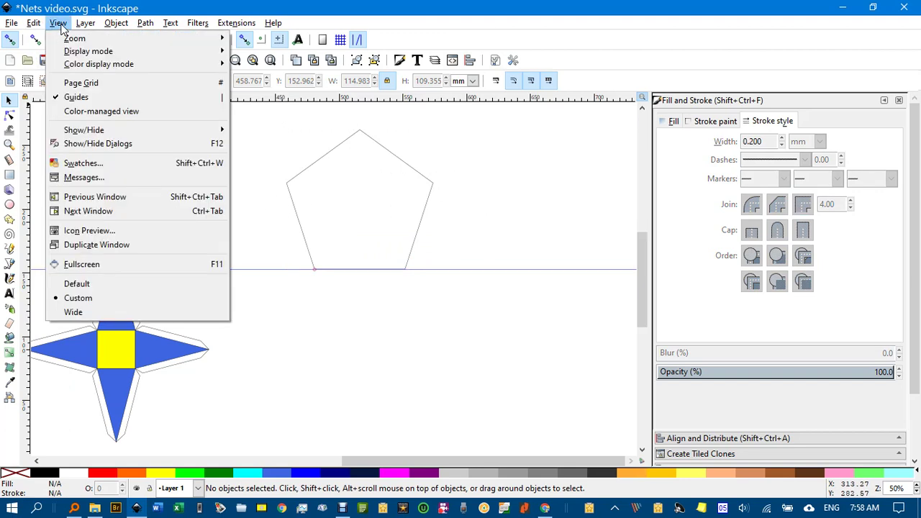
{"action": "mouse_move", "coordinate": [67, 42]}
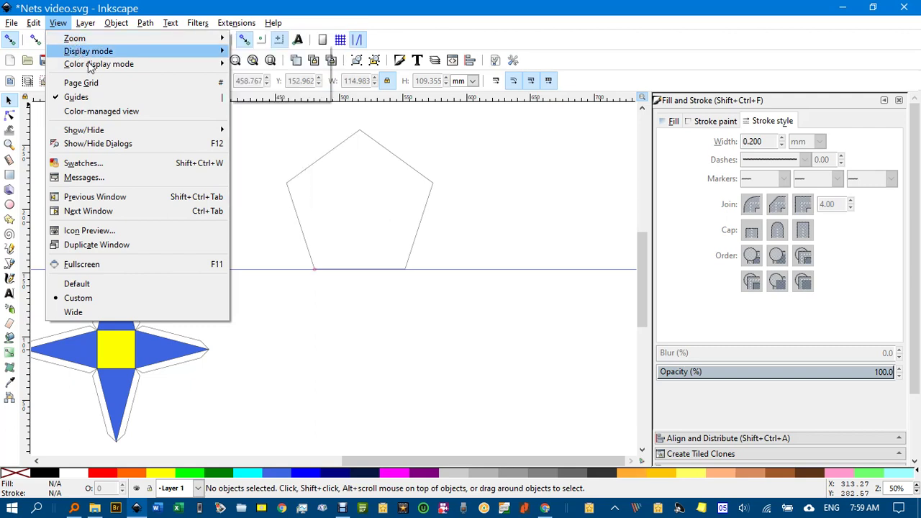
{"action": "mouse_move", "coordinate": [141, 131]}
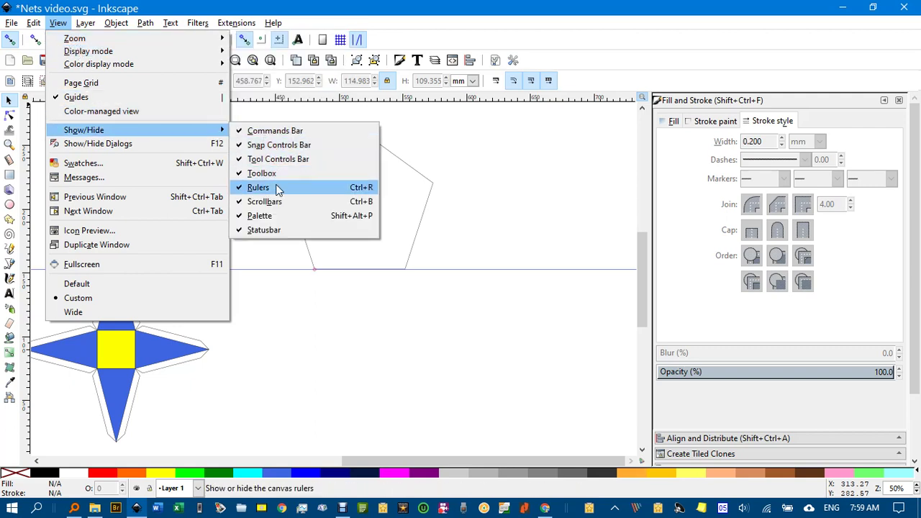
{"action": "left_click", "coordinate": [466, 155]}
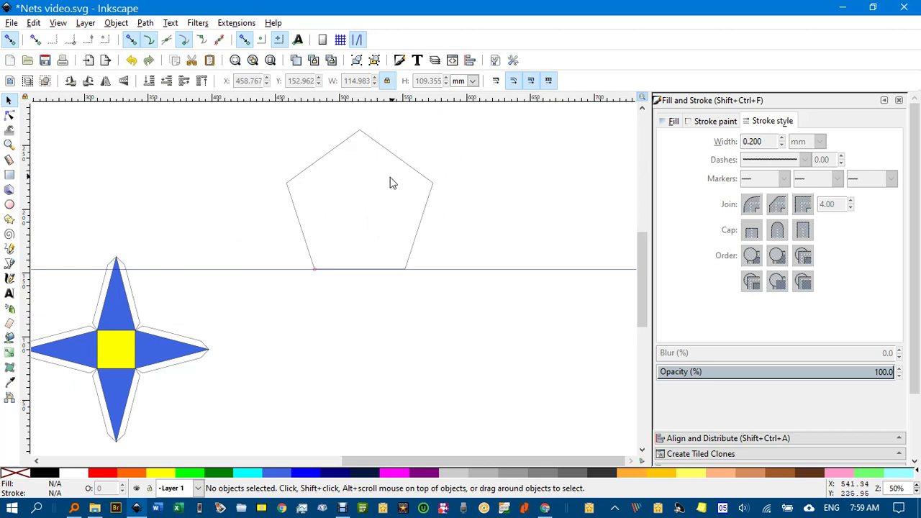
Paste a copy of the cube net's 30 mm yellow centre square below the pentagon
{"action": "left_click_drag", "start_coordinate": [319, 220], "coordinate": [376, 202]}
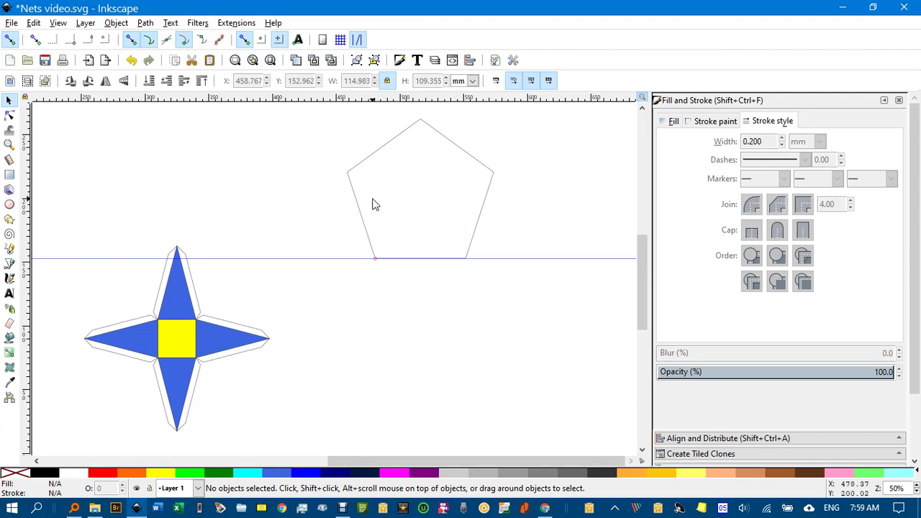
{"action": "left_click_drag", "start_coordinate": [387, 206], "coordinate": [301, 204]}
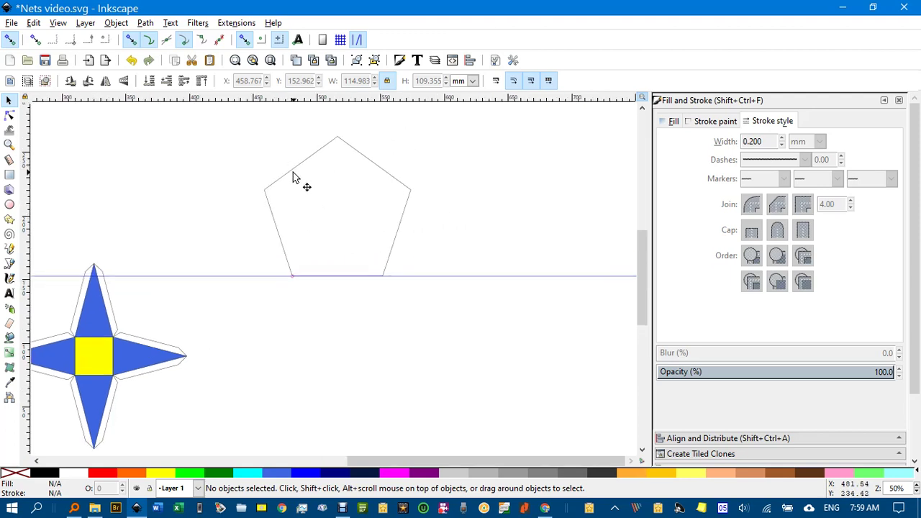
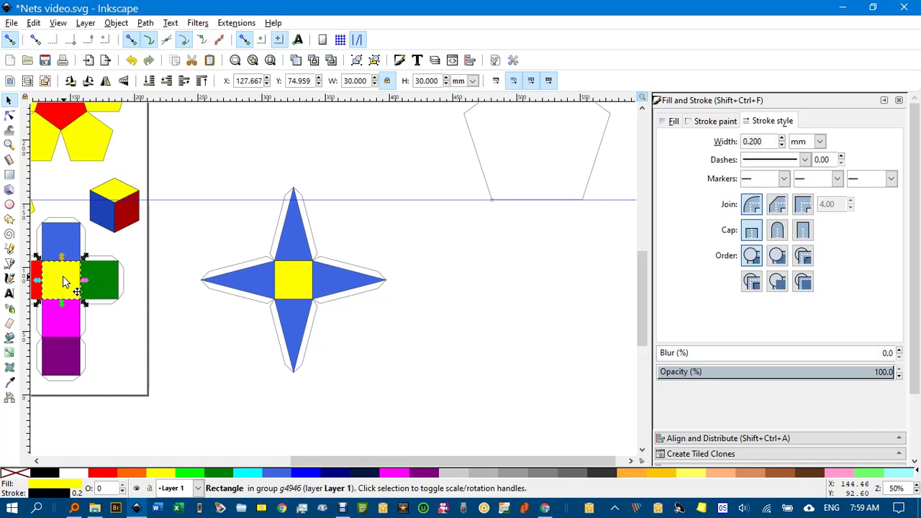
{"action": "left_click", "coordinate": [181, 262]}
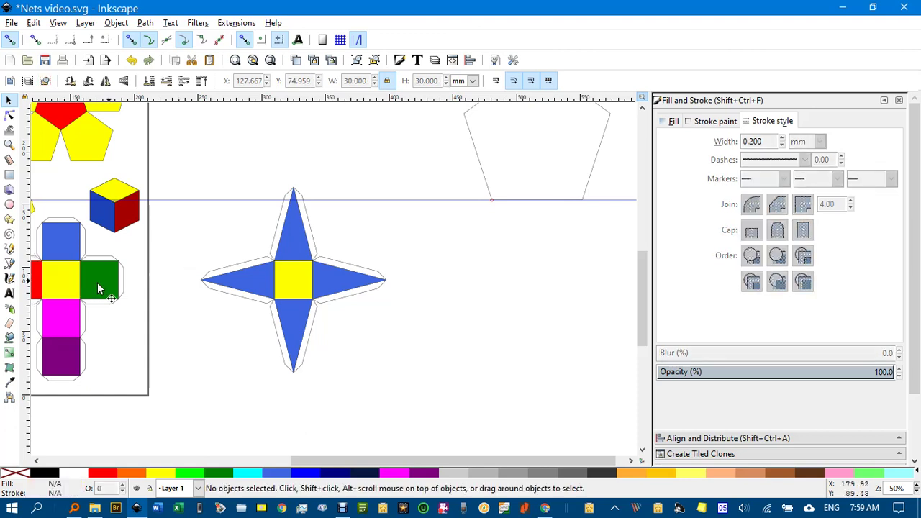
{"action": "left_click", "coordinate": [57, 290], "text": "ctrl"}
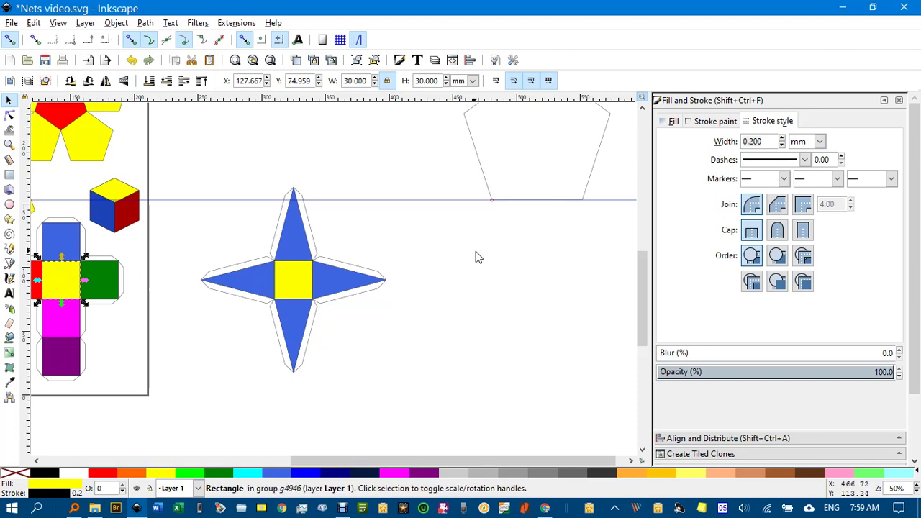
{"action": "key", "text": "ctrl+v"}
{"action": "scroll", "coordinate": [345, 263], "scroll_direction": "right", "scroll_amount": 5}
{"action": "scroll", "coordinate": [345, 264], "scroll_direction": "up", "scroll_amount": 1}
{"action": "scroll", "coordinate": [345, 264], "scroll_direction": "up", "scroll_amount": 1}
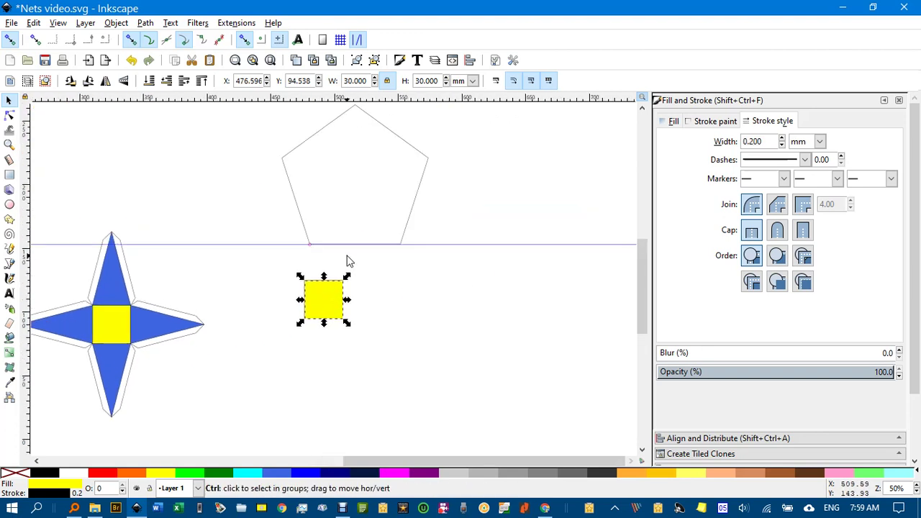
Place vertical guides on both sides of the yellow square and snap the pentagon's base midpoint to the midpoint of the square's upper edge
{"action": "left_click", "coordinate": [439, 189]}
{"action": "left_click_drag", "start_coordinate": [439, 190], "coordinate": [394, 222]}
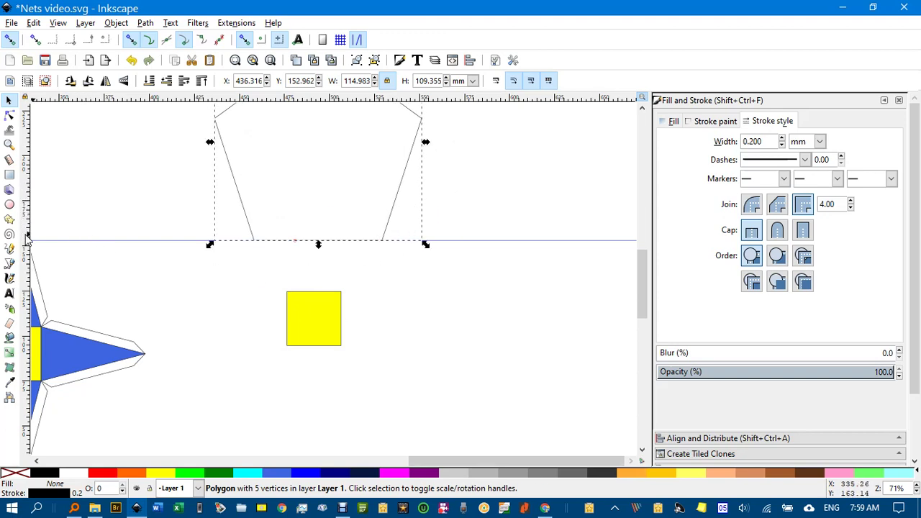
{"action": "left_click_drag", "start_coordinate": [27, 245], "coordinate": [288, 319]}
{"action": "left_click_drag", "start_coordinate": [26, 228], "coordinate": [339, 317]}
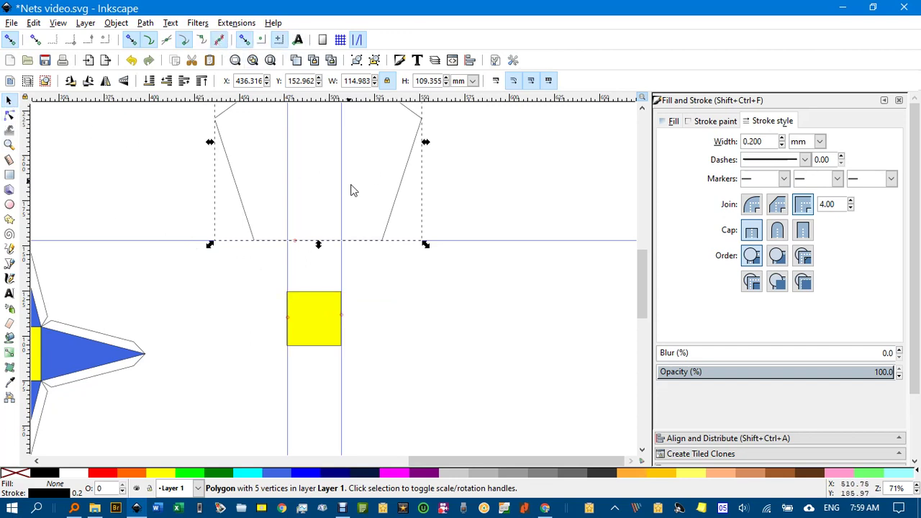
{"action": "left_click_drag", "start_coordinate": [389, 211], "coordinate": [394, 261]}
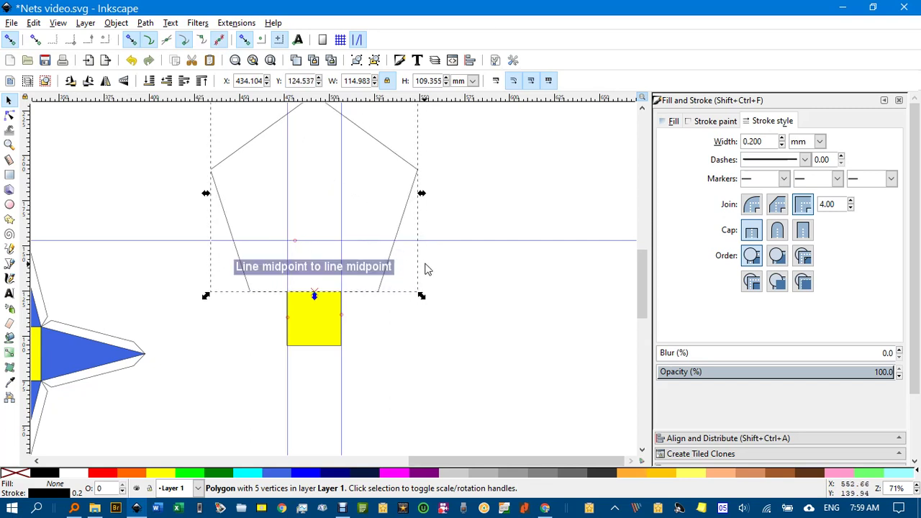
Try to scale the pentagon down proportionally about its rotation centre, and undo the scaling
{"action": "scroll", "coordinate": [450, 302], "scroll_direction": "up", "scroll_amount": 3}
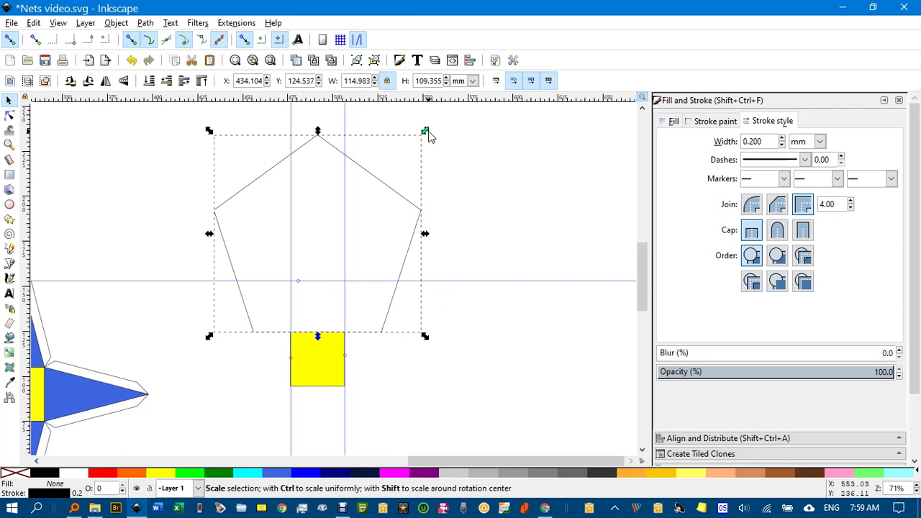
{"action": "left_click_drag", "start_coordinate": [427, 131], "coordinate": [390, 175]}
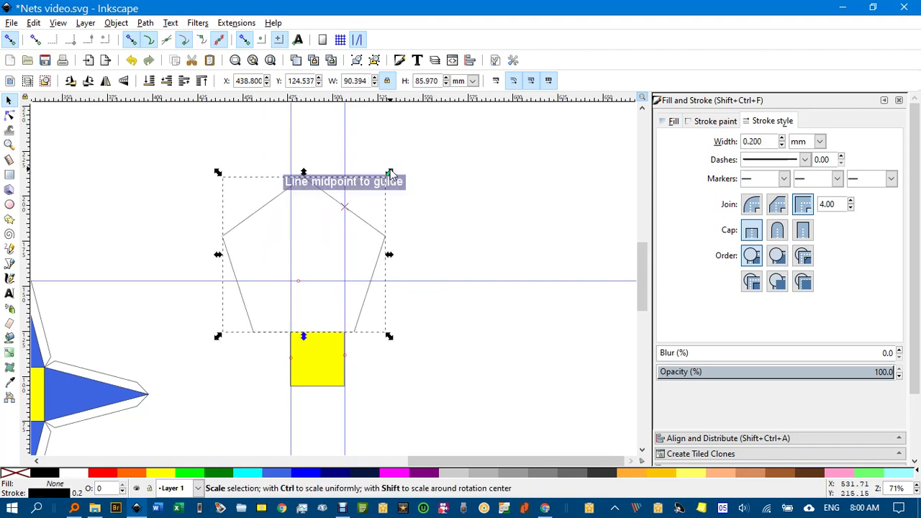
{"action": "key", "text": "ctrl+z"}
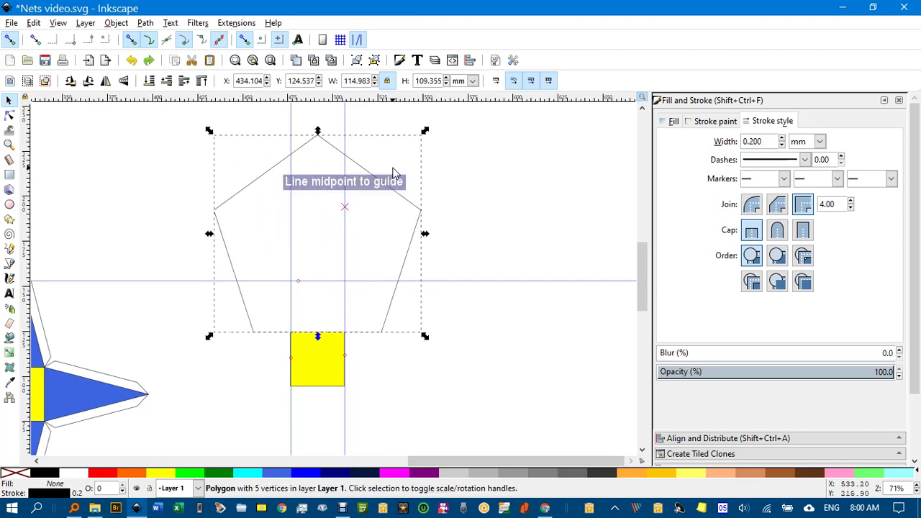
Reset the pentagon's rotation centre from its base corner to the middle of the shape
{"action": "left_click", "coordinate": [472, 176]}
{"action": "left_click", "coordinate": [396, 198]}
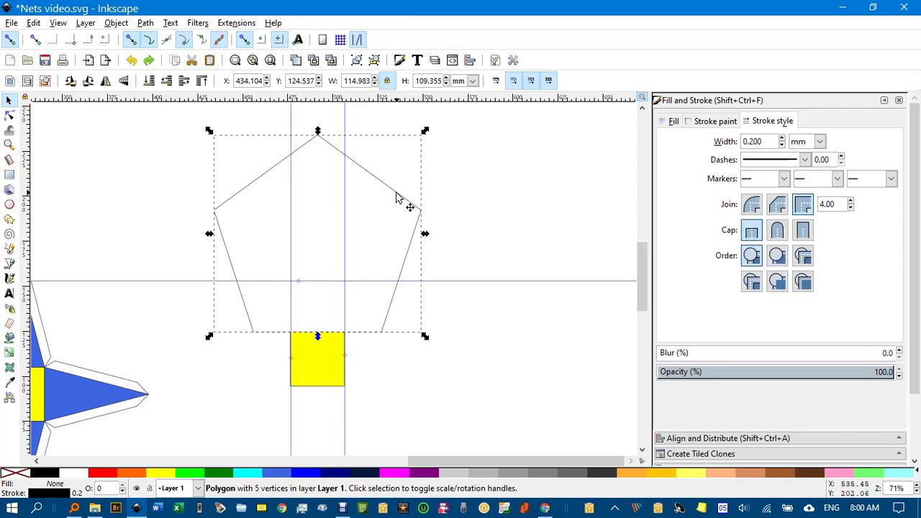
{"action": "left_click", "coordinate": [396, 197]}
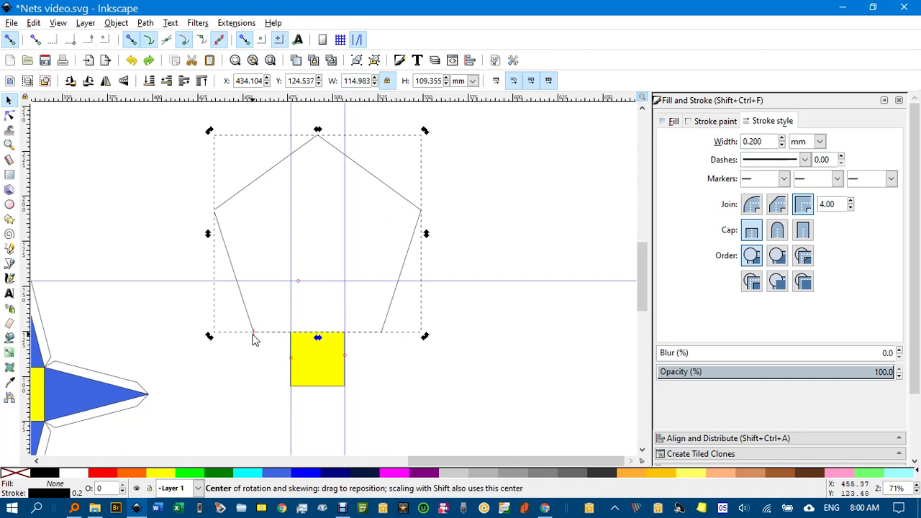
{"action": "key", "text": "shift"}
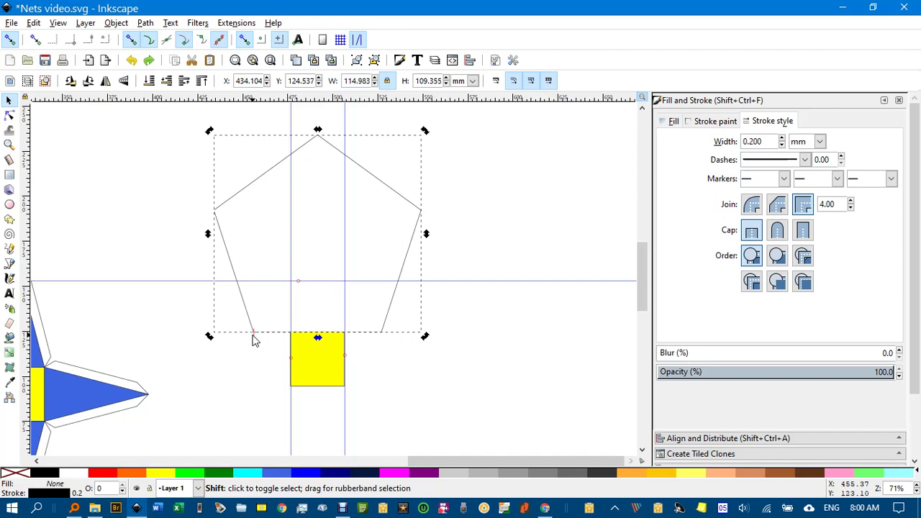
{"action": "scroll", "coordinate": [253, 338], "scroll_direction": "up", "scroll_amount": 4}
{"action": "scroll", "coordinate": [253, 336], "scroll_direction": "down", "scroll_amount": 2}
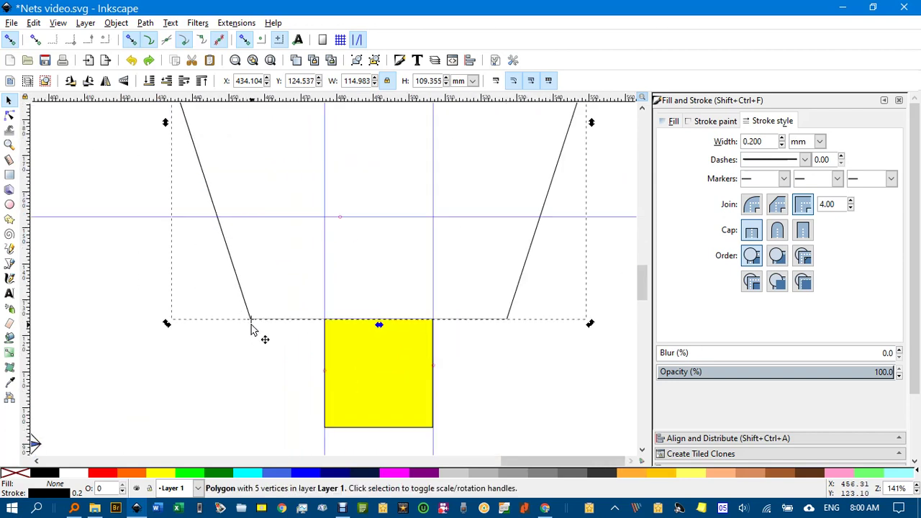
{"action": "key", "text": "shift"}
{"action": "left_click_drag", "start_coordinate": [380, 147], "coordinate": [367, 201]}
{"action": "scroll", "coordinate": [367, 202], "scroll_direction": "down", "scroll_amount": 2}
{"action": "scroll", "coordinate": [370, 247], "scroll_direction": "up", "scroll_amount": 2}
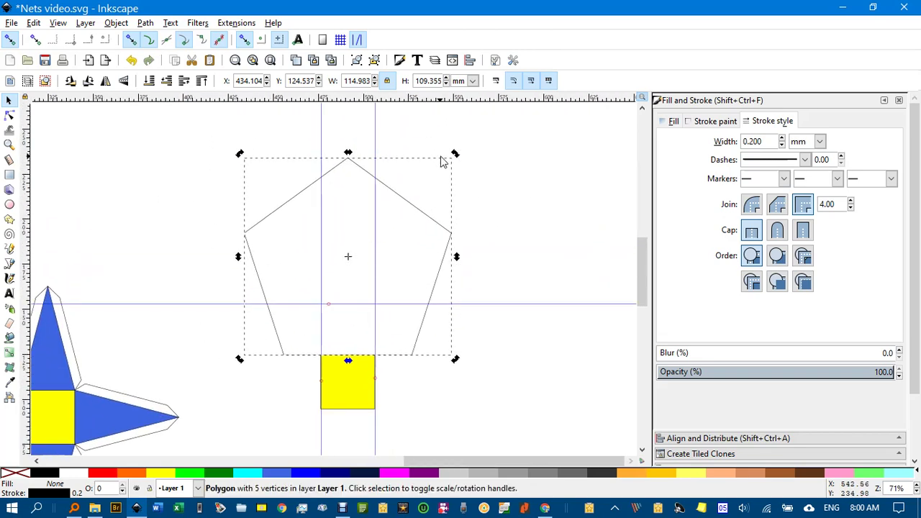
Scale the pentagon down proportionally about its centre to about 48.54 mm wide, so its base corners meet the two vertical guides
{"action": "left_click", "coordinate": [531, 181]}
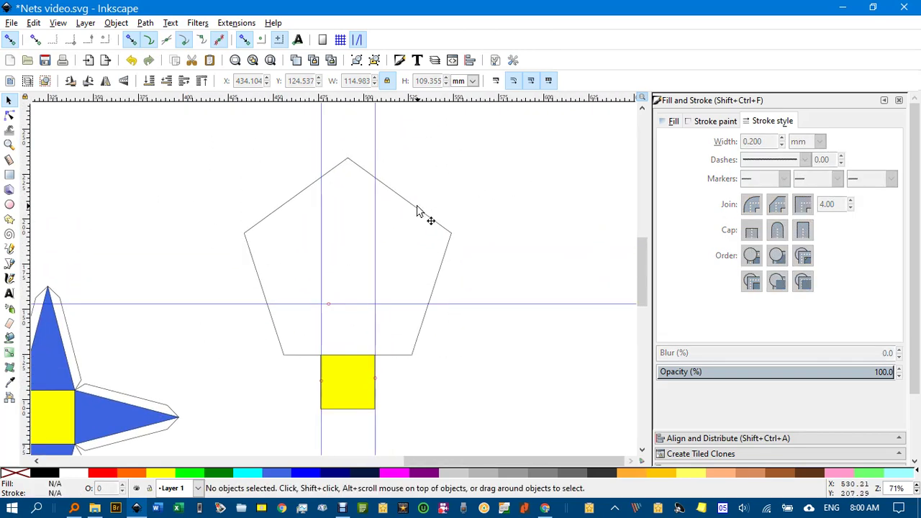
{"action": "left_click", "coordinate": [416, 211]}
{"action": "left_click", "coordinate": [416, 211]}
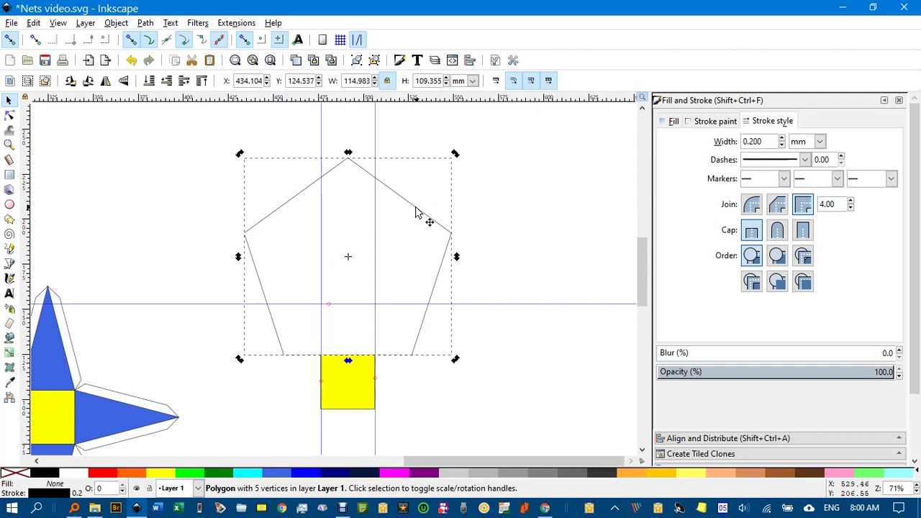
{"action": "left_click", "coordinate": [493, 214]}
{"action": "left_click", "coordinate": [427, 217]}
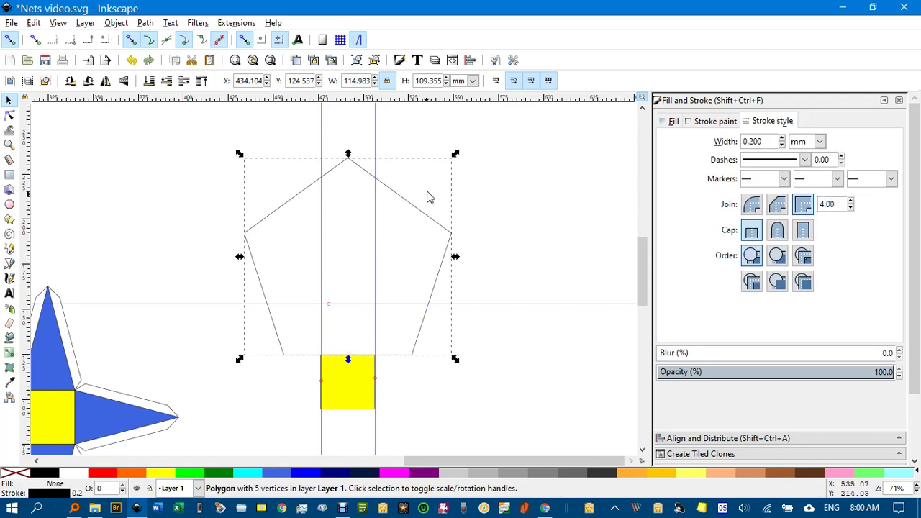
{"action": "left_click_drag", "start_coordinate": [455, 153], "coordinate": [408, 218]}
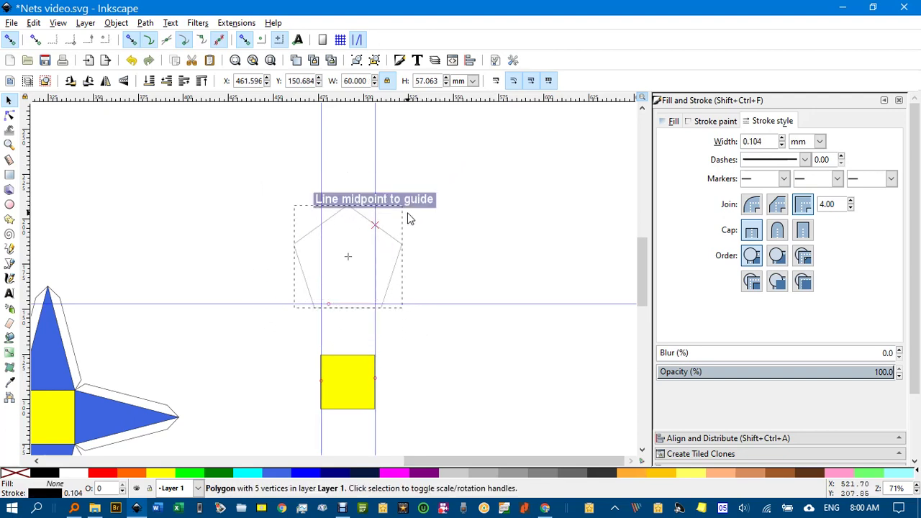
{"action": "mouse_move", "coordinate": [408, 218]}
{"action": "left_mouse_down"}
{"action": "mouse_move", "coordinate": [401, 228]}
{"action": "mouse_move", "coordinate": [403, 218]}
{"action": "left_mouse_up"}
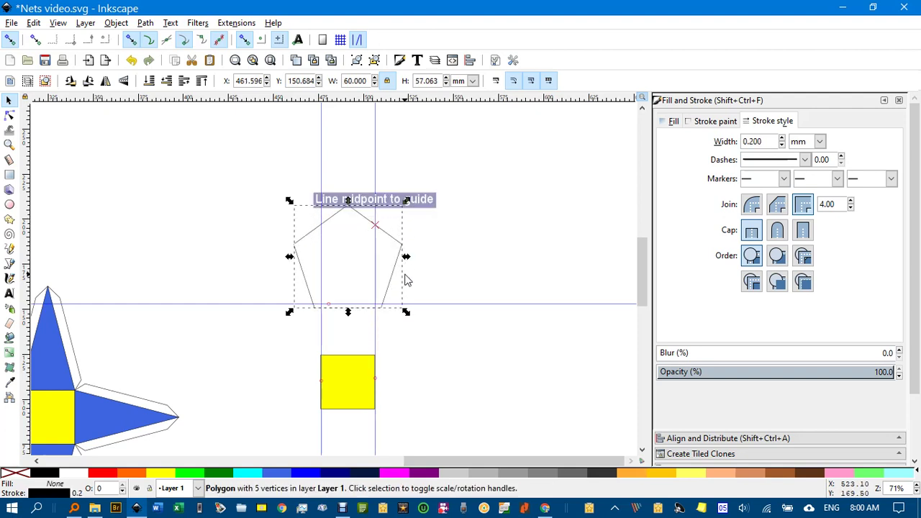
{"action": "scroll", "coordinate": [407, 276], "scroll_direction": "up", "scroll_amount": 3}
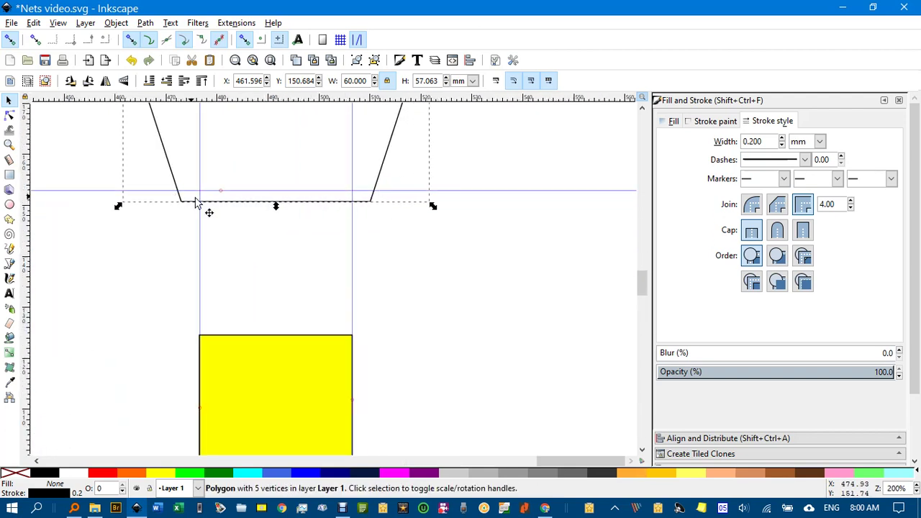
{"action": "left_click_drag", "start_coordinate": [433, 207], "coordinate": [406, 193]}
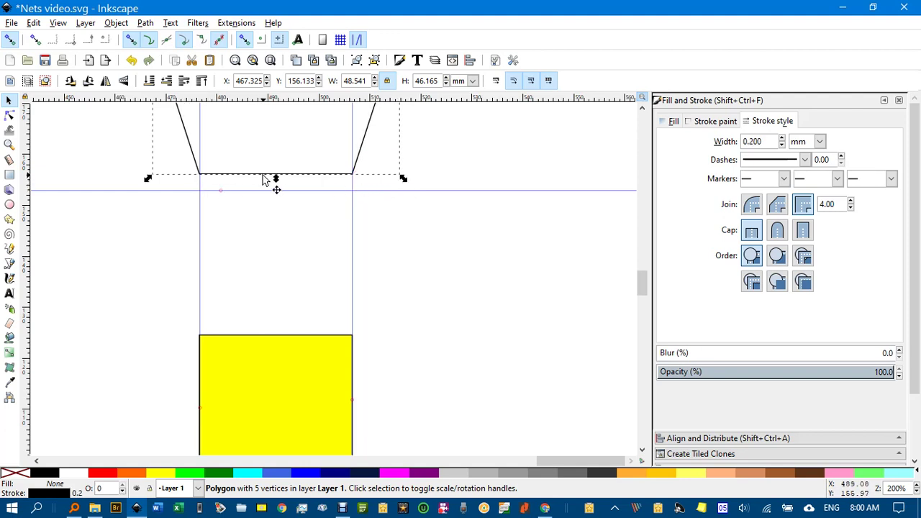
{"action": "scroll", "coordinate": [442, 276], "scroll_direction": "up", "scroll_amount": 3}
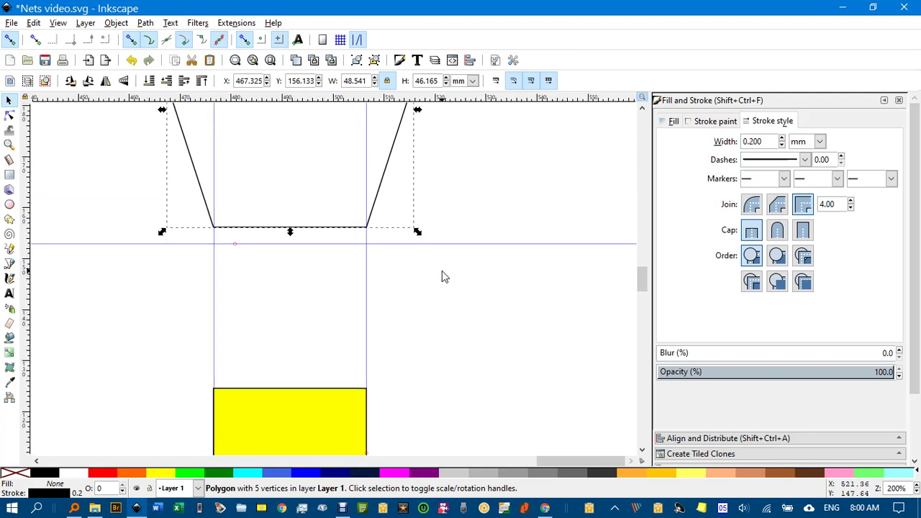
Move the scaled pentagon down and snap its base corner to the upper corner of the yellow square
{"action": "scroll", "coordinate": [442, 272], "scroll_direction": "down", "scroll_amount": 1, "text": "ctrl"}
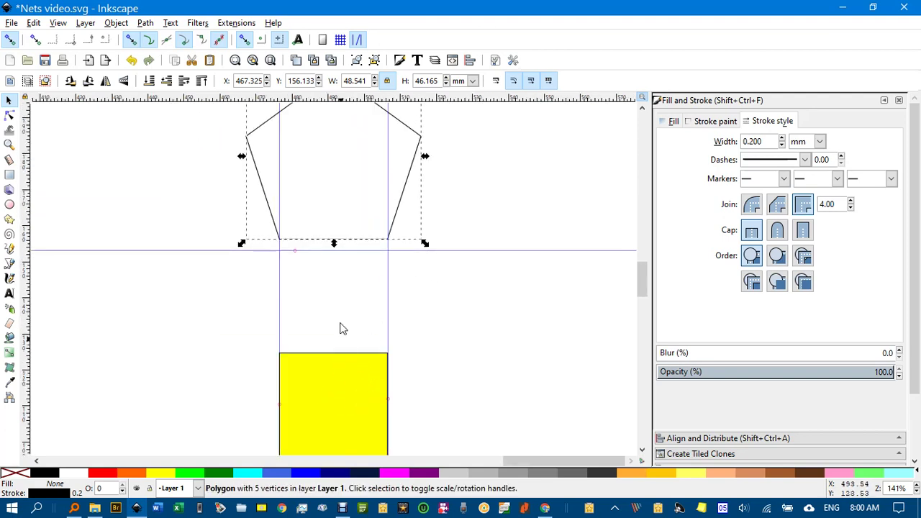
{"action": "left_click_drag", "start_coordinate": [399, 216], "coordinate": [399, 324]}
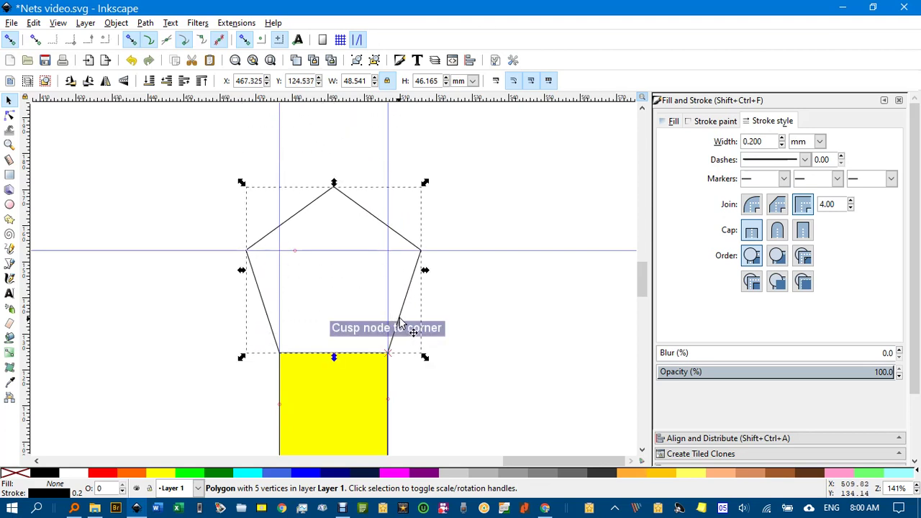
{"action": "left_click_drag", "start_coordinate": [490, 308], "coordinate": [422, 209]}
{"action": "scroll", "coordinate": [422, 212], "scroll_direction": "down", "scroll_amount": 2}
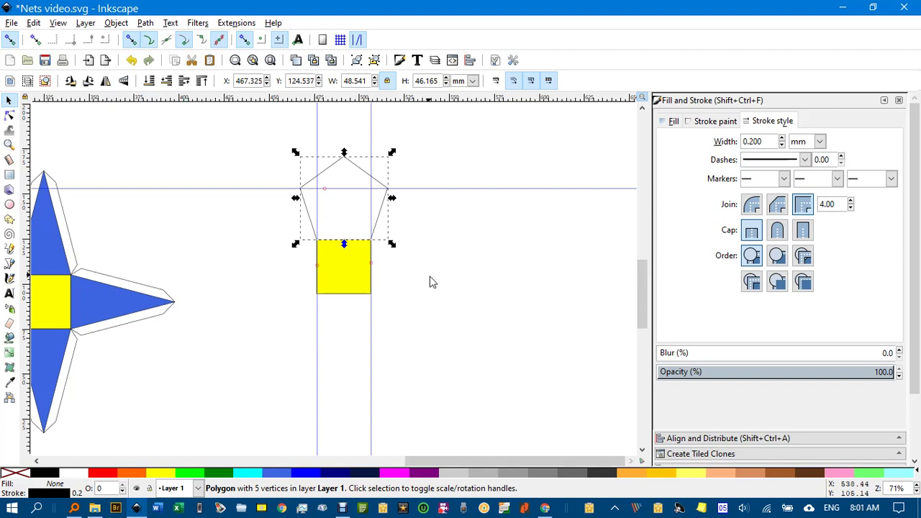
Move the yellow square away from the pentagon and fill the pentagon with Sky blue
{"action": "left_click_drag", "start_coordinate": [340, 279], "coordinate": [233, 353]}
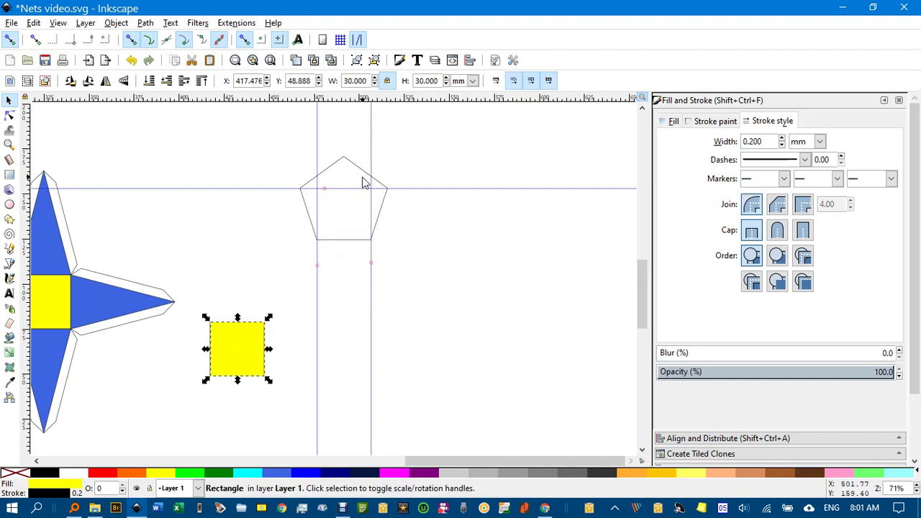
{"action": "left_click", "coordinate": [368, 180]}
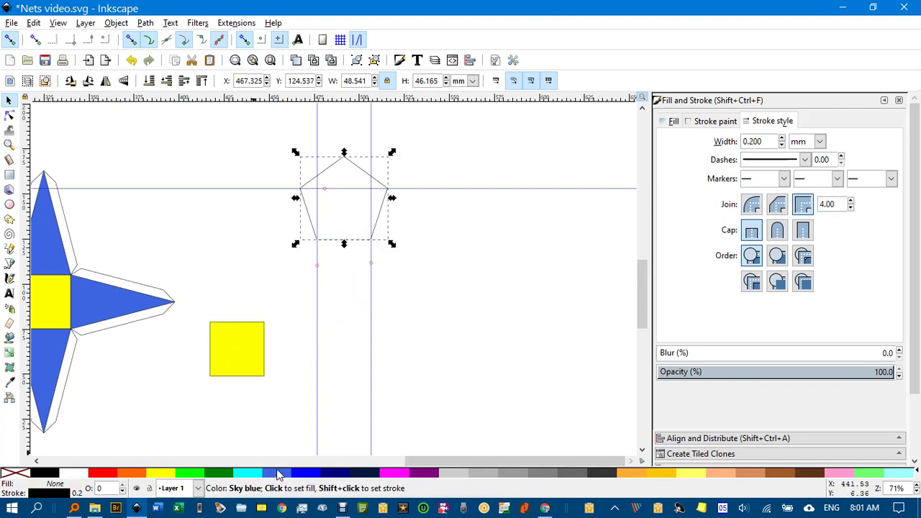
{"action": "left_click", "coordinate": [281, 469]}
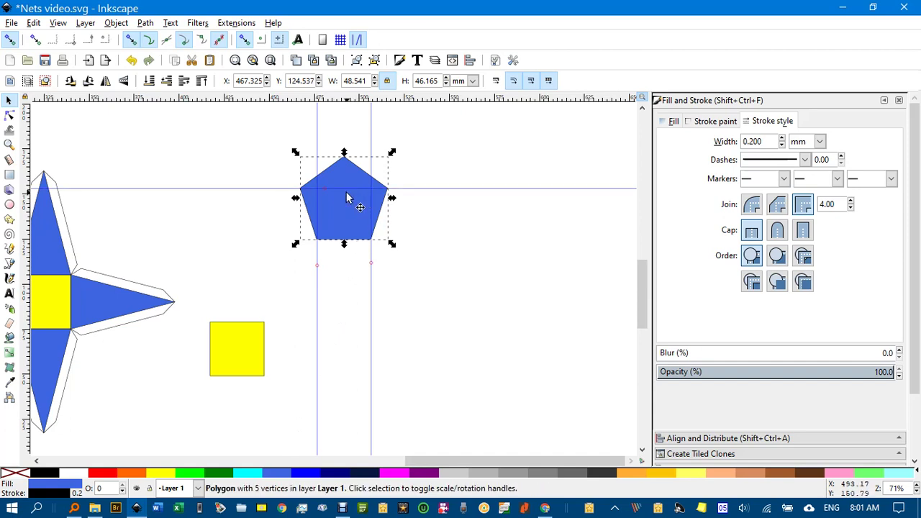
Duplicate the blue pentagon and snap the copy to its right so their side corners touch
{"action": "left_click_drag", "start_coordinate": [356, 200], "coordinate": [447, 192]}
{"action": "scroll", "coordinate": [432, 268], "scroll_direction": "up", "scroll_amount": 1}
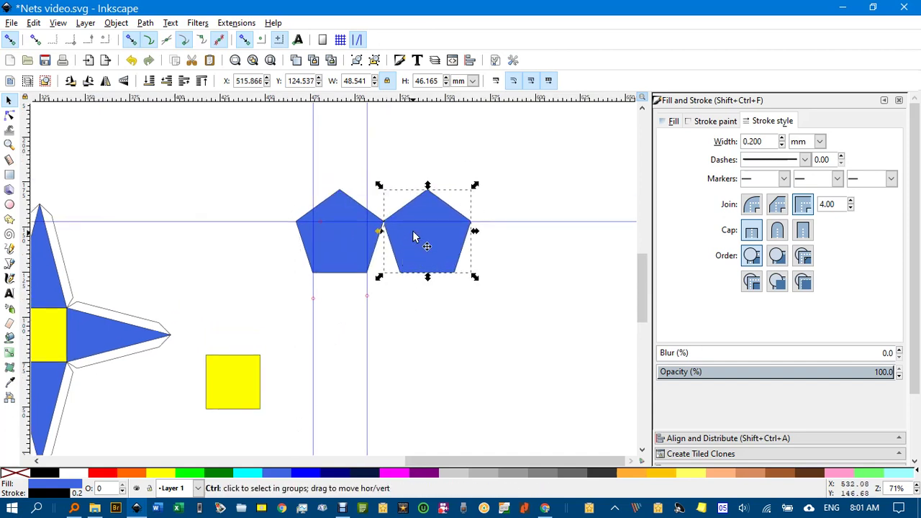
Set the copy's rotation centre to the shared corner and rotate it until its edge lies against the first pentagon's lower-right side
{"action": "scroll", "coordinate": [417, 238], "scroll_direction": "up", "scroll_amount": 3, "text": "ctrl"}
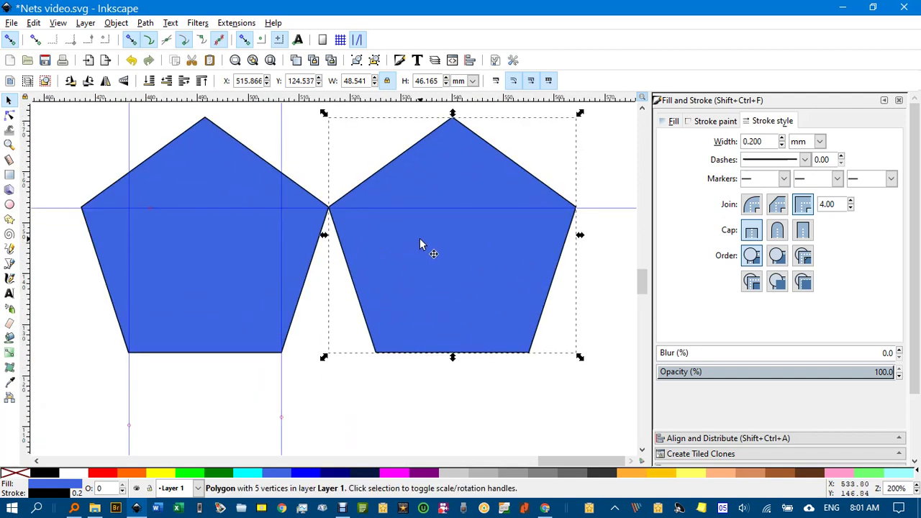
{"action": "left_click", "coordinate": [422, 245]}
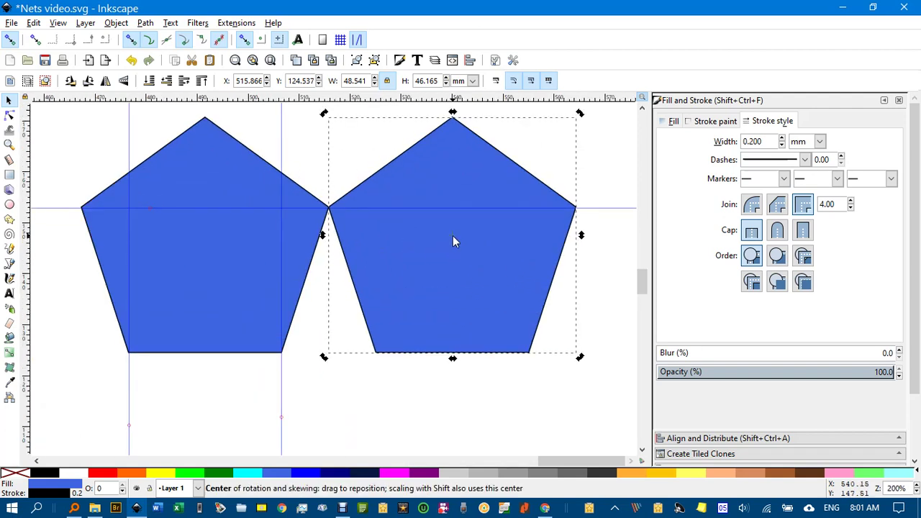
{"action": "left_click_drag", "start_coordinate": [453, 236], "coordinate": [412, 222]}
{"action": "left_click_drag", "start_coordinate": [342, 210], "coordinate": [329, 211]}
{"action": "left_click_drag", "start_coordinate": [324, 361], "coordinate": [228, 358]}
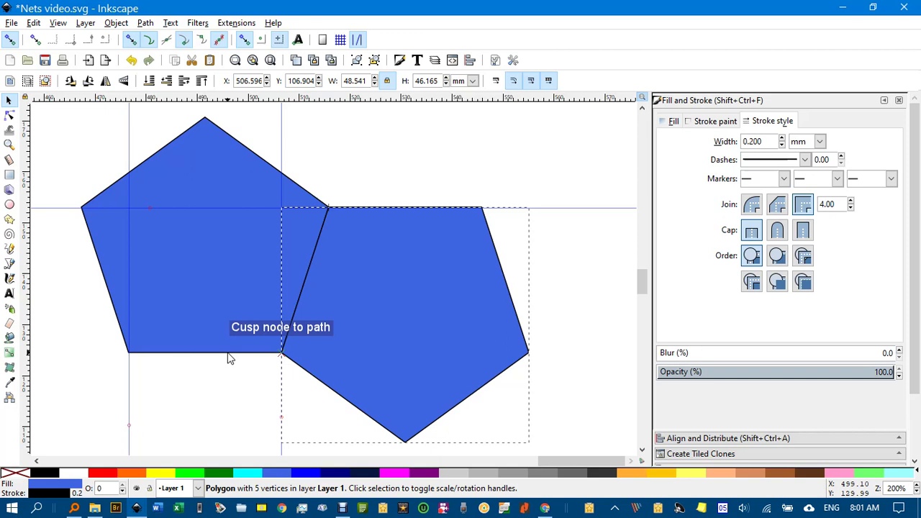
{"action": "left_click", "coordinate": [374, 160]}
{"action": "scroll", "coordinate": [421, 184], "scroll_direction": "down", "scroll_amount": 2, "text": "ctrl"}
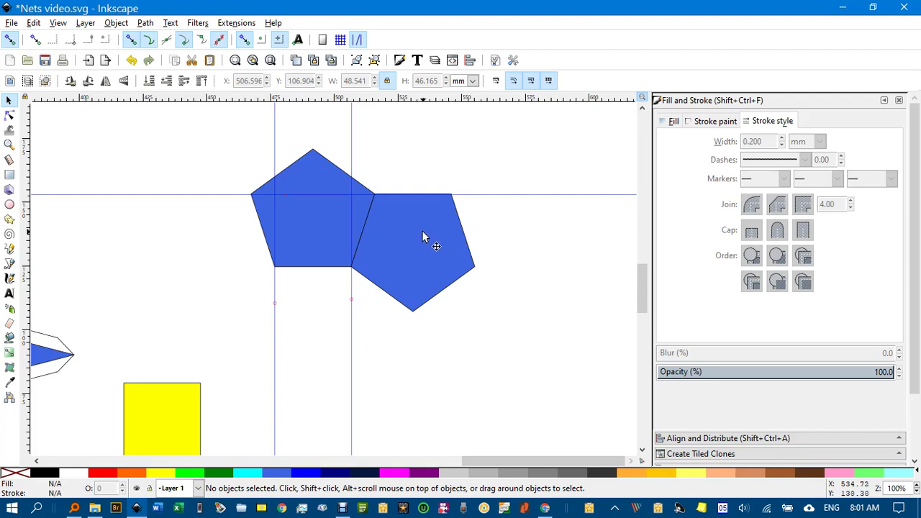
Duplicate the rotated pentagon around the central one so that a copy adjoins each of its five sides
{"action": "left_click", "coordinate": [421, 231]}
{"action": "left_click_drag", "start_coordinate": [422, 230], "coordinate": [382, 143]}
{"action": "key", "text": "ctrl+d"}
{"action": "key", "text": "ctrl+d"}
{"action": "scroll", "coordinate": [493, 203], "scroll_direction": "down", "scroll_amount": 2, "text": "ctrl"}
{"action": "left_click", "coordinate": [330, 131]}
Group the six pentagons and place a duplicate of the group above and to the right of the original
{"action": "left_click_drag", "start_coordinate": [281, 110], "coordinate": [535, 301]}
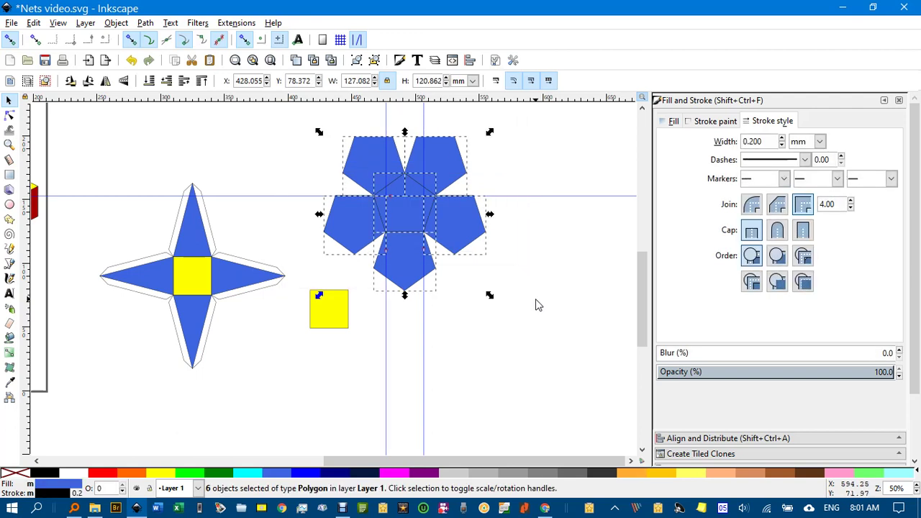
{"action": "key", "text": "ctrl+g"}
{"action": "scroll", "coordinate": [422, 310], "scroll_direction": "right", "scroll_amount": 4}
{"action": "scroll", "coordinate": [422, 310], "scroll_direction": "up", "scroll_amount": 1}
{"action": "key", "text": "ctrl+d"}
{"action": "left_click_drag", "start_coordinate": [294, 249], "coordinate": [446, 182]}
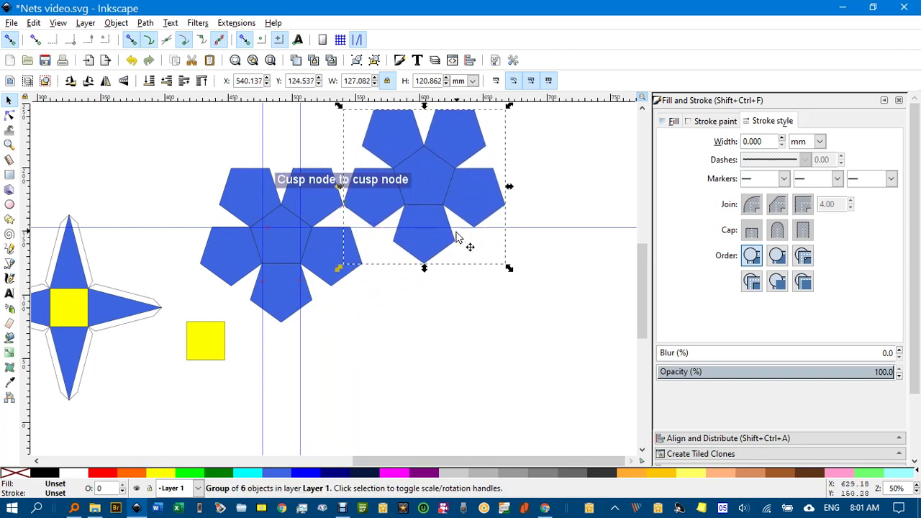
{"action": "scroll", "coordinate": [458, 230], "scroll_direction": "up", "scroll_amount": 2}
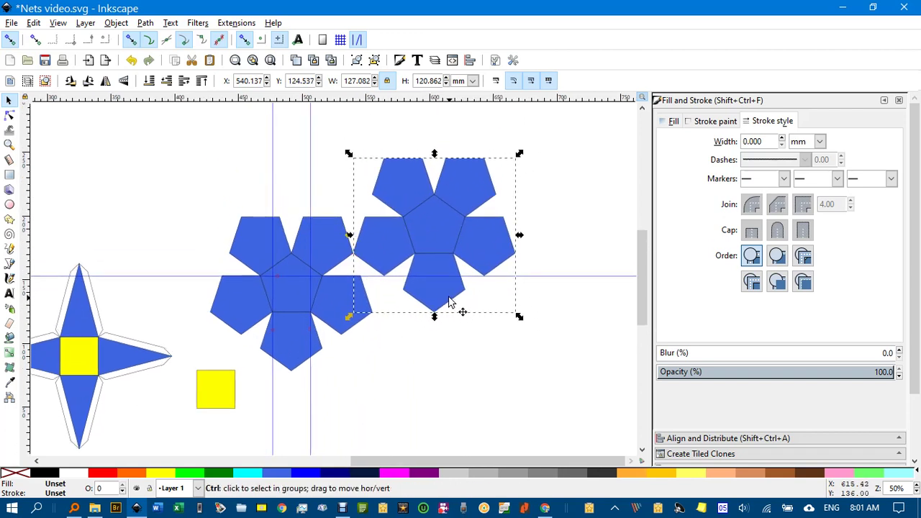
{"action": "left_click_drag", "start_coordinate": [425, 252], "coordinate": [442, 216]}
Flip the duplicate group vertically and snap its lower-left petal against the original group's upper-right petal, matching the finished net on the page
{"action": "scroll", "coordinate": [372, 275], "scroll_direction": "down", "scroll_amount": 3}
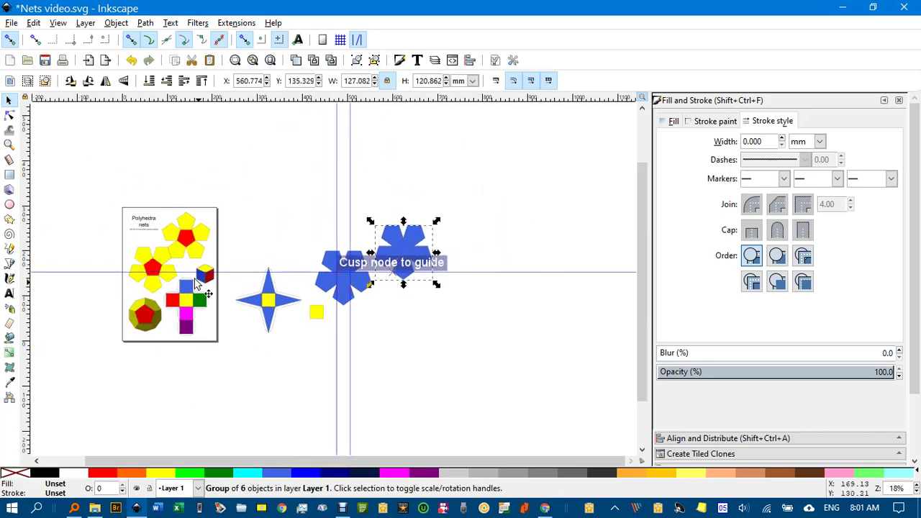
{"action": "scroll", "coordinate": [173, 259], "scroll_direction": "up", "scroll_amount": 3}
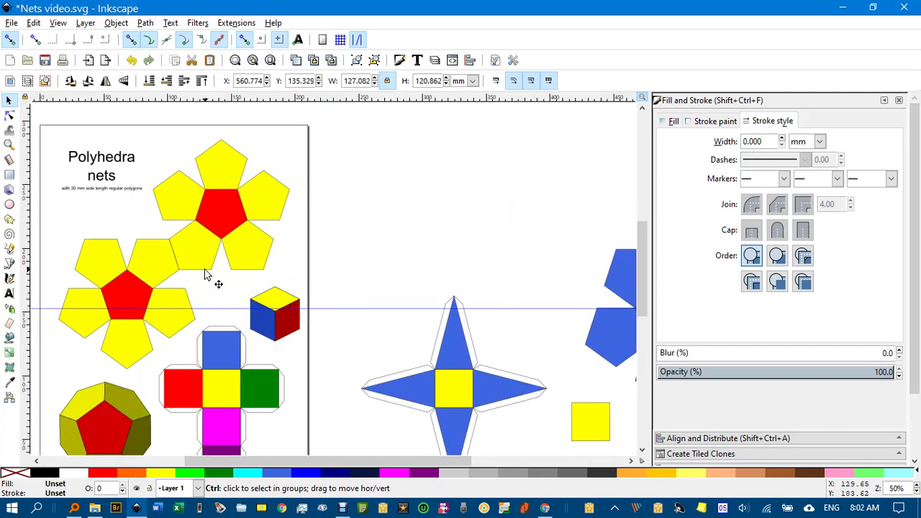
{"action": "scroll", "coordinate": [222, 278], "scroll_direction": "down", "scroll_amount": 2}
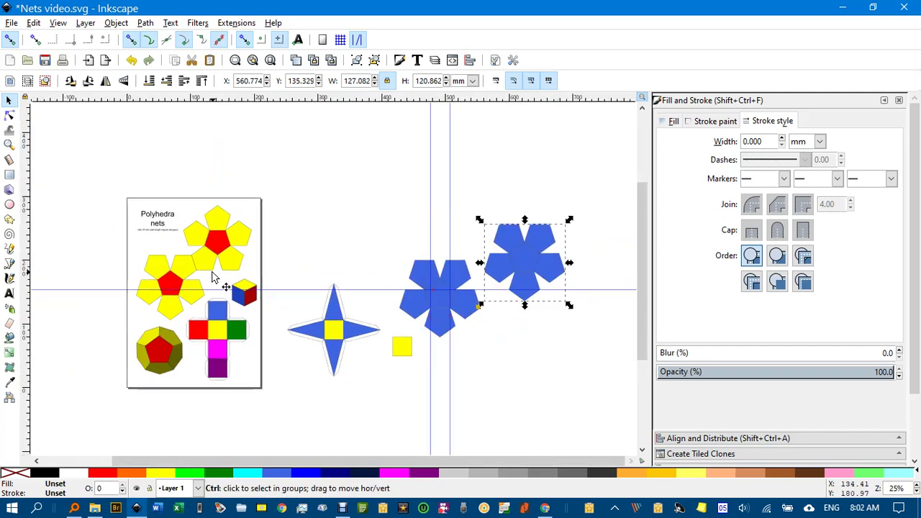
{"action": "scroll", "coordinate": [209, 278], "scroll_direction": "up", "scroll_amount": 3}
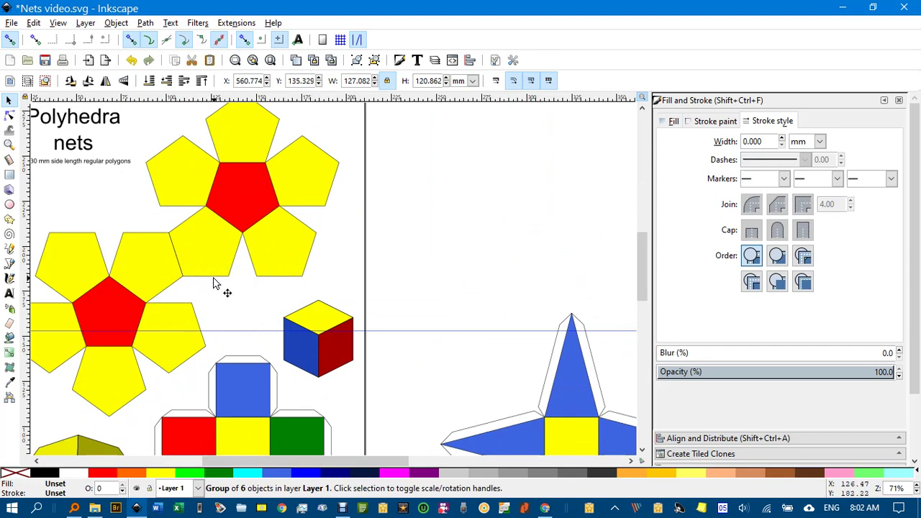
{"action": "scroll", "coordinate": [209, 281], "scroll_direction": "down", "scroll_amount": 3}
{"action": "scroll", "coordinate": [231, 252], "scroll_direction": "right", "scroll_amount": 3}
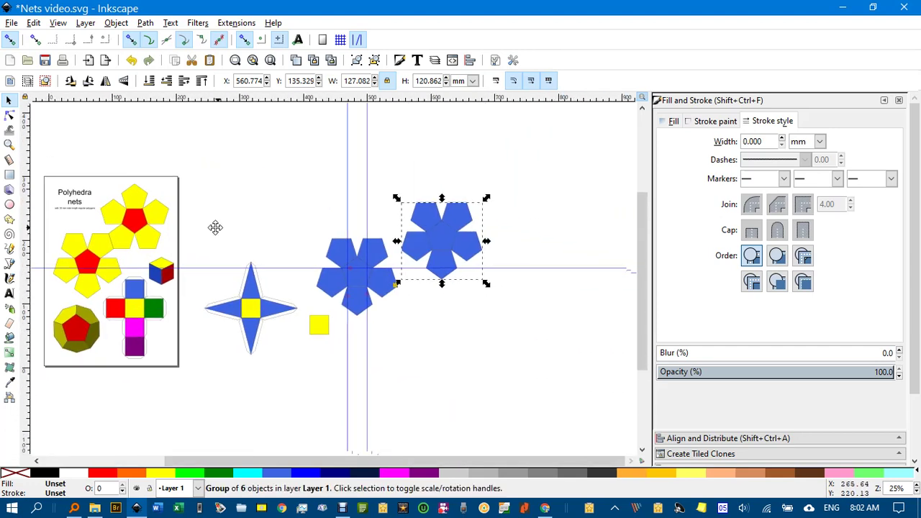
{"action": "scroll", "coordinate": [425, 254], "scroll_direction": "up", "scroll_amount": 2}
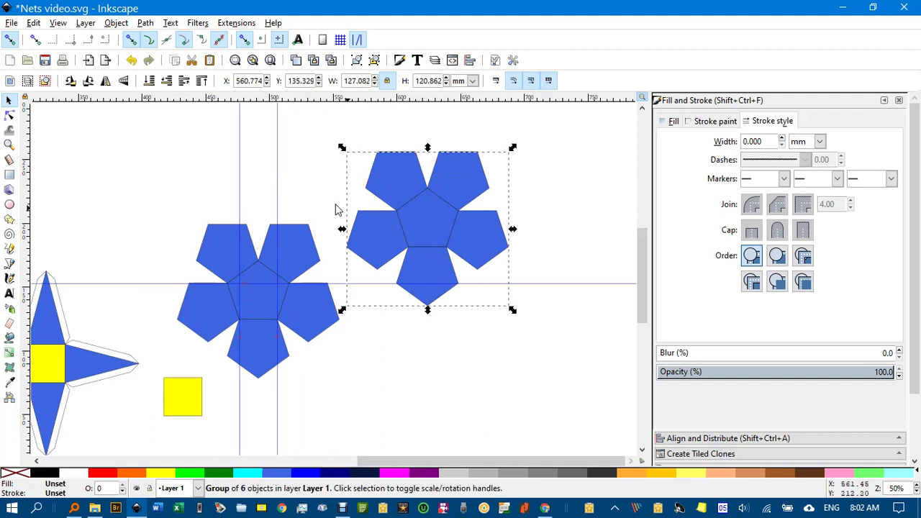
{"action": "left_click", "coordinate": [124, 80]}
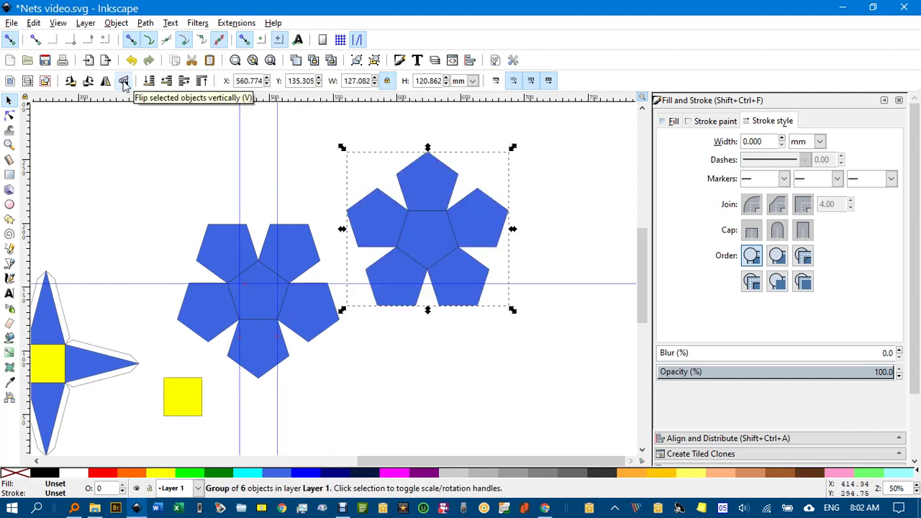
{"action": "left_click_drag", "start_coordinate": [448, 274], "coordinate": [386, 217]}
{"action": "left_click", "coordinate": [494, 247]}
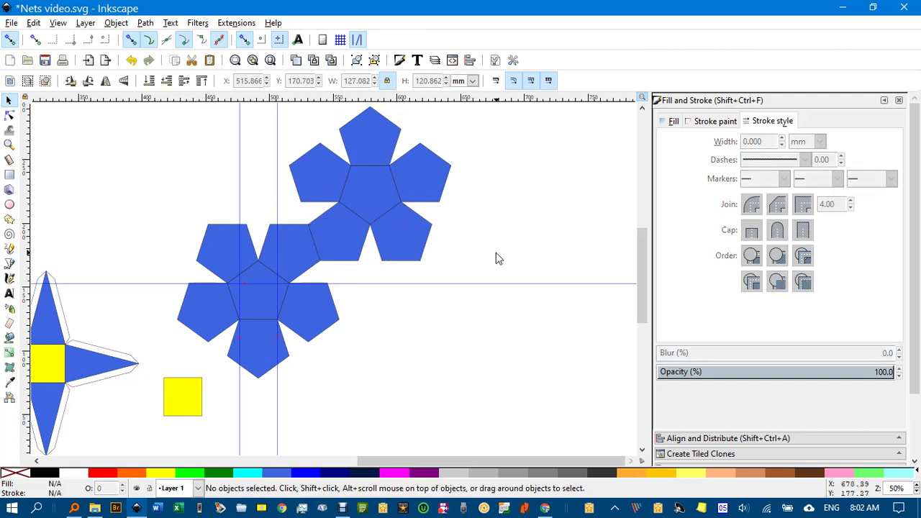
Group the two joined halves into one net and move it right, clear of the vertical guides
{"action": "scroll", "coordinate": [473, 261], "scroll_direction": "down", "scroll_amount": 1}
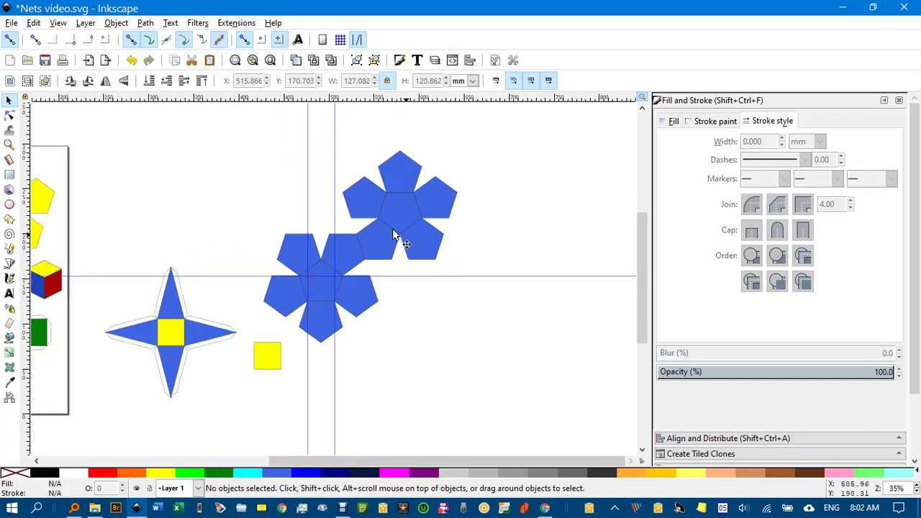
{"action": "left_click_drag", "start_coordinate": [221, 123], "coordinate": [500, 351]}
{"action": "key", "text": "ctrl+g"}
{"action": "left_click_drag", "start_coordinate": [403, 230], "coordinate": [478, 237]}
{"action": "scroll", "coordinate": [480, 235], "scroll_direction": "up", "scroll_amount": 2}
{"action": "scroll", "coordinate": [481, 234], "scroll_direction": "right", "scroll_amount": 3}
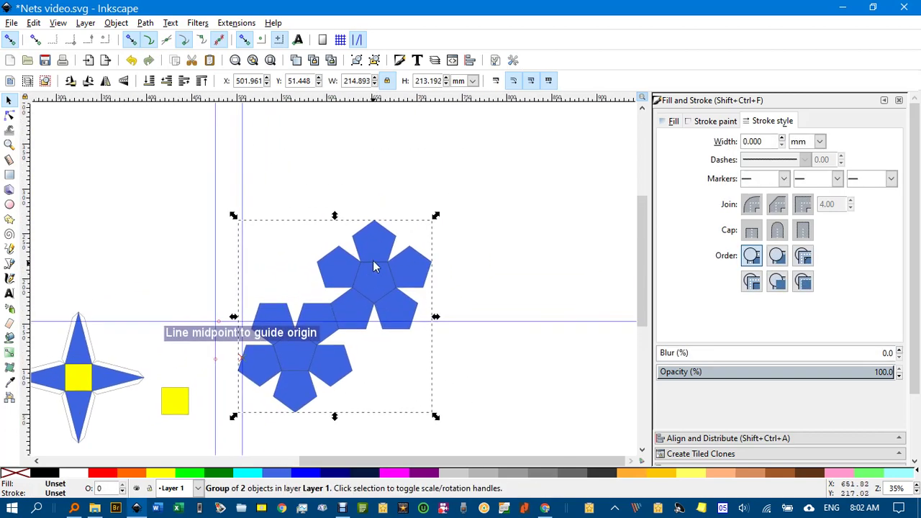
Draw a straight Bezier line spanning about 15 by 11 mm along the upper-right edge of the net's top pentagon
{"action": "key", "text": "1"}
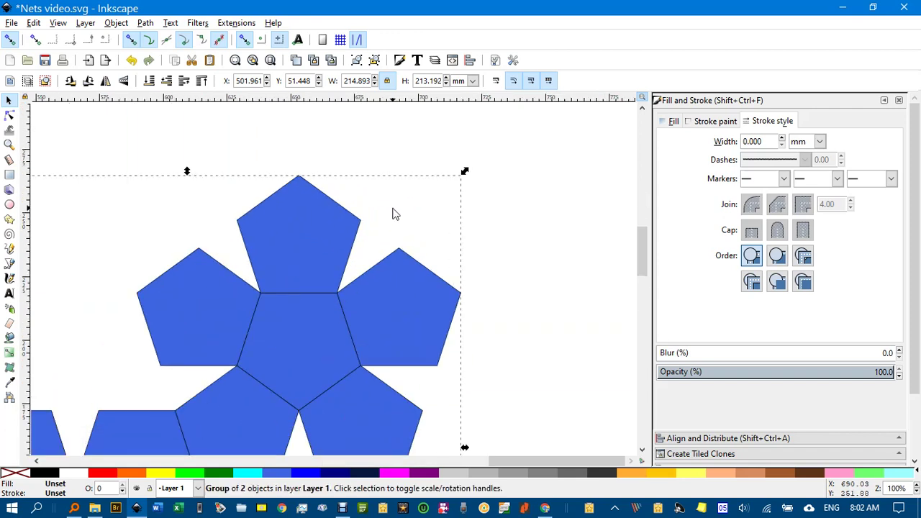
{"action": "left_click", "coordinate": [376, 182]}
{"action": "scroll", "coordinate": [330, 195], "scroll_direction": "up", "scroll_amount": 1, "text": "ctrl"}
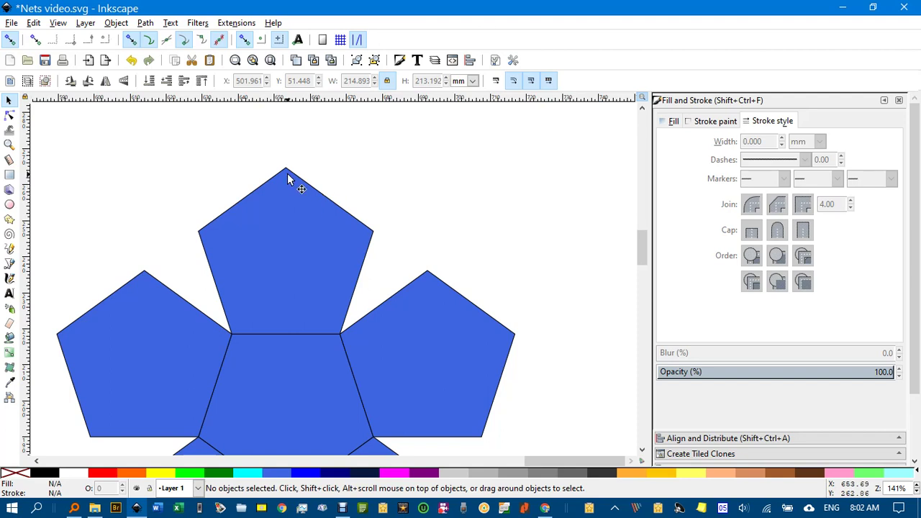
{"action": "key", "text": "b"}
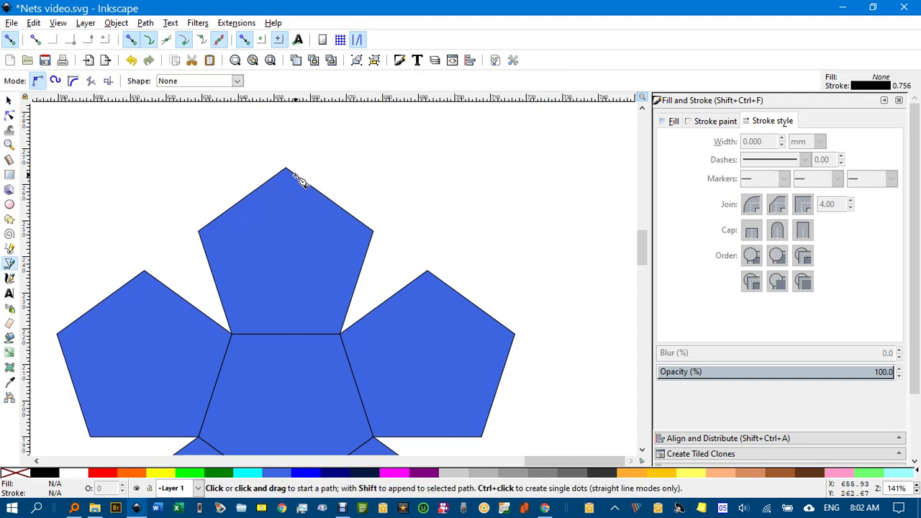
{"action": "scroll", "coordinate": [302, 182], "scroll_direction": "up", "scroll_amount": 1, "text": "ctrl"}
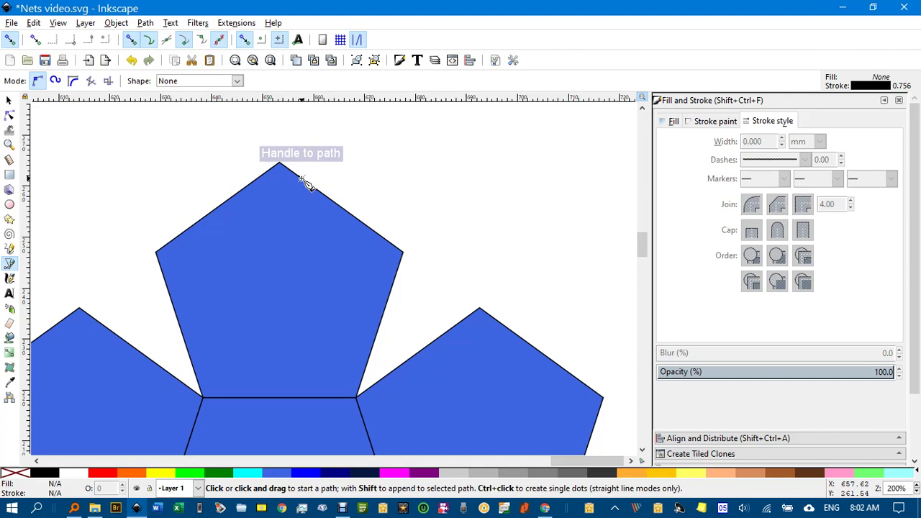
{"action": "left_click", "coordinate": [302, 179]}
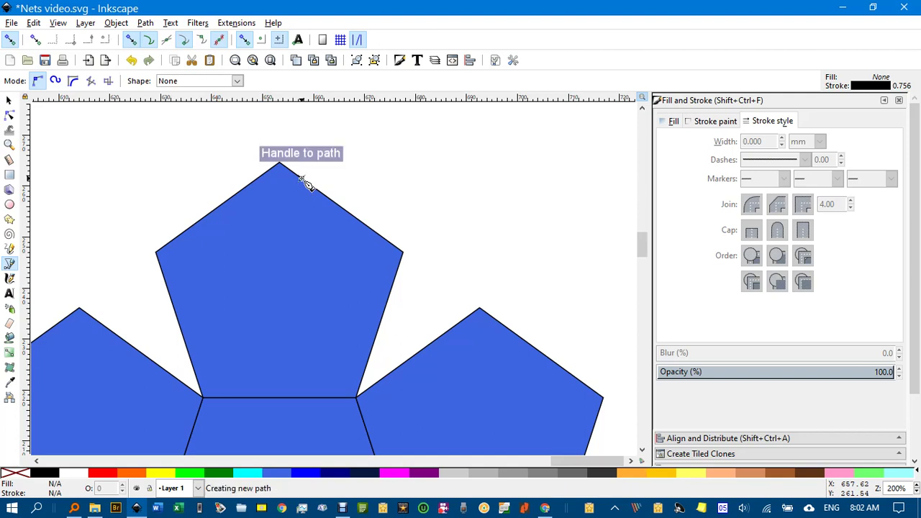
{"action": "left_click", "coordinate": [380, 236]}
{"action": "key", "text": "Return"}
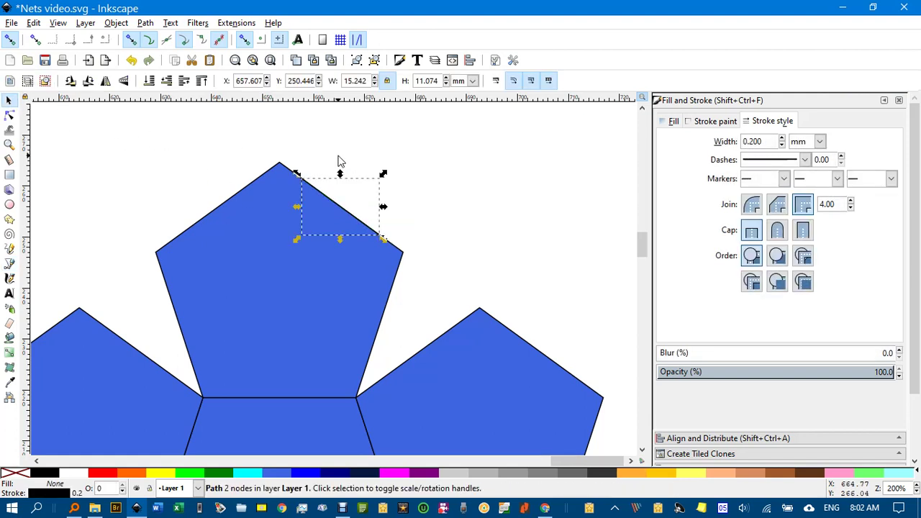
Move the short line outward from the top pentagon, keeping it parallel to the upper-right edge
{"action": "left_click", "coordinate": [344, 170]}
{"action": "left_click_drag", "start_coordinate": [337, 202], "coordinate": [352, 189]}
{"action": "left_click", "coordinate": [434, 194]}
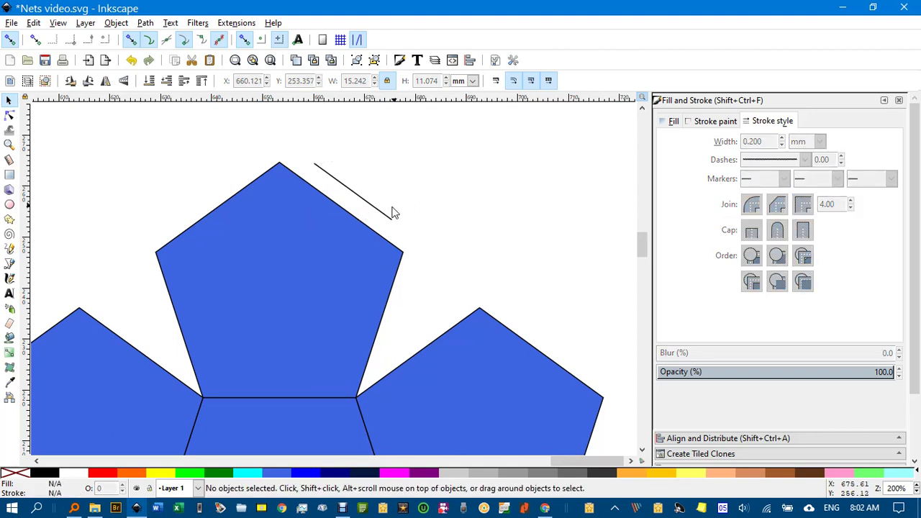
Extend both ends of the offset line to the adjacent pentagon corners to form a glue tab on that edge
{"action": "left_click", "coordinate": [351, 193]}
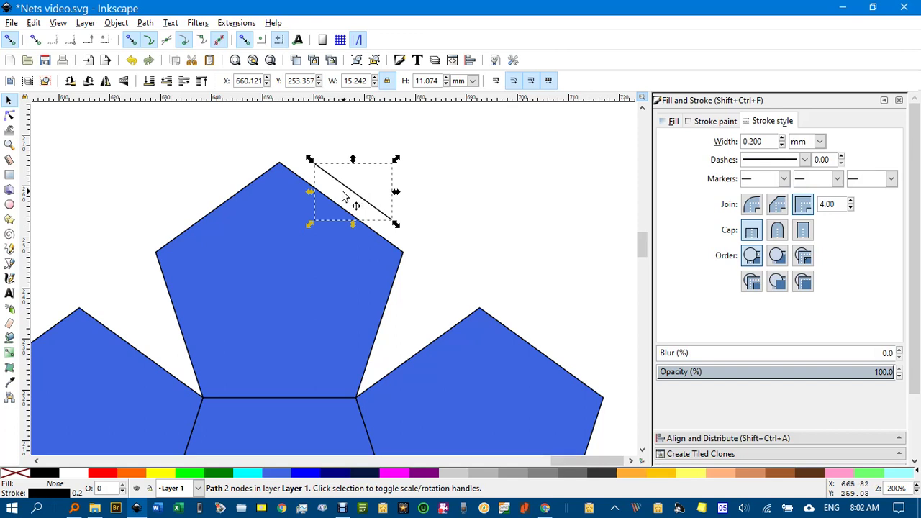
{"action": "key", "text": "n"}
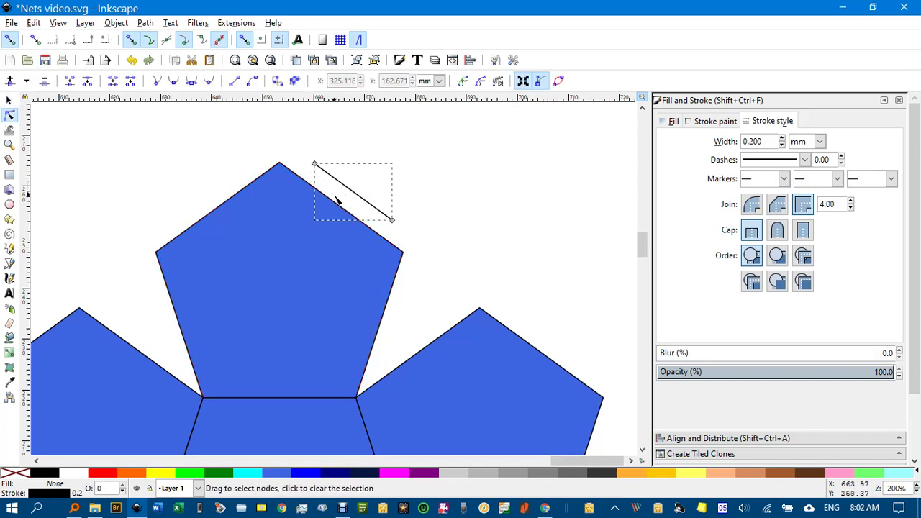
{"action": "key", "text": "b"}
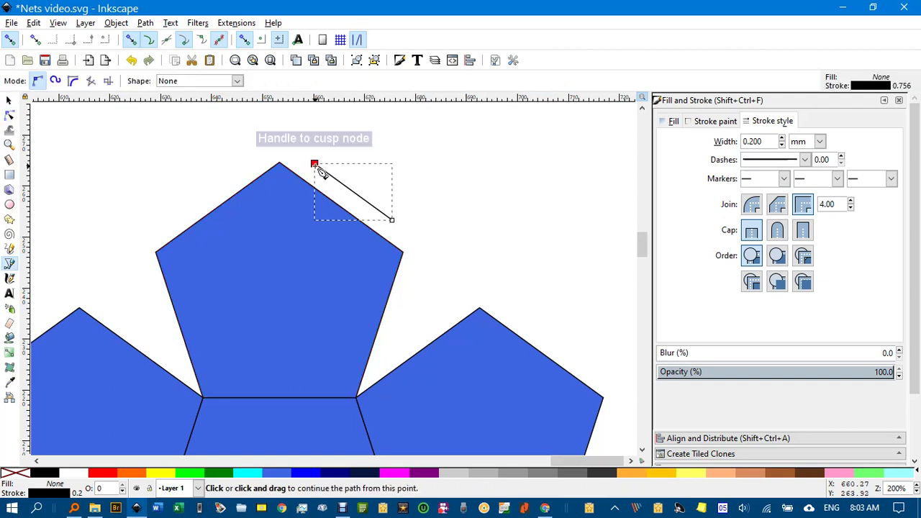
{"action": "left_click", "coordinate": [317, 165]}
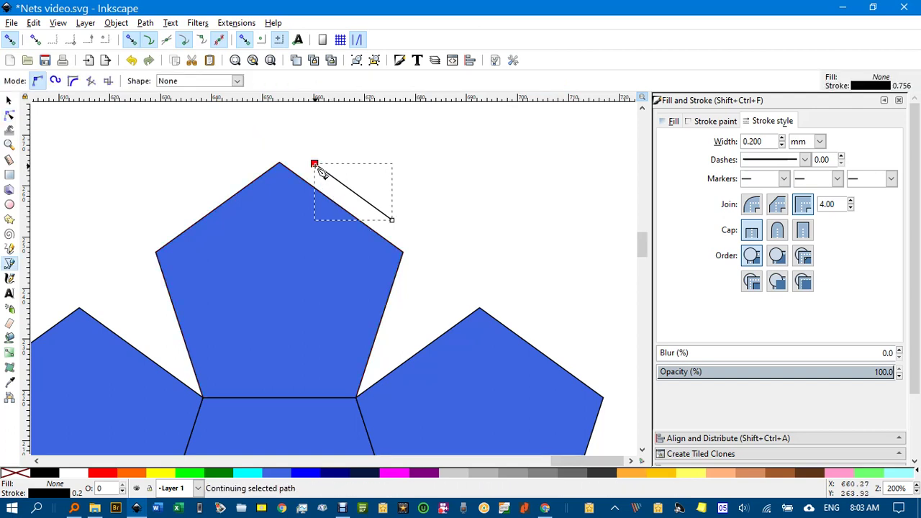
{"action": "double_click", "coordinate": [280, 163]}
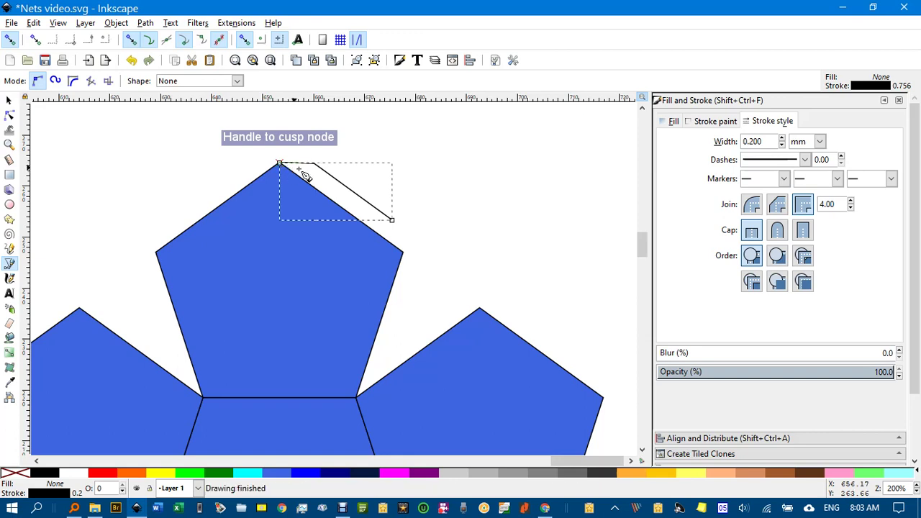
{"action": "left_click", "coordinate": [391, 220]}
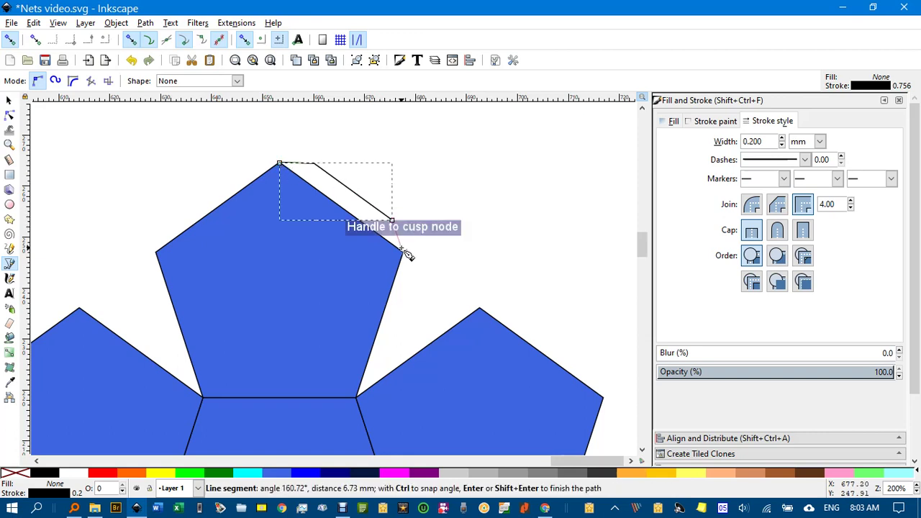
{"action": "double_click", "coordinate": [403, 250]}
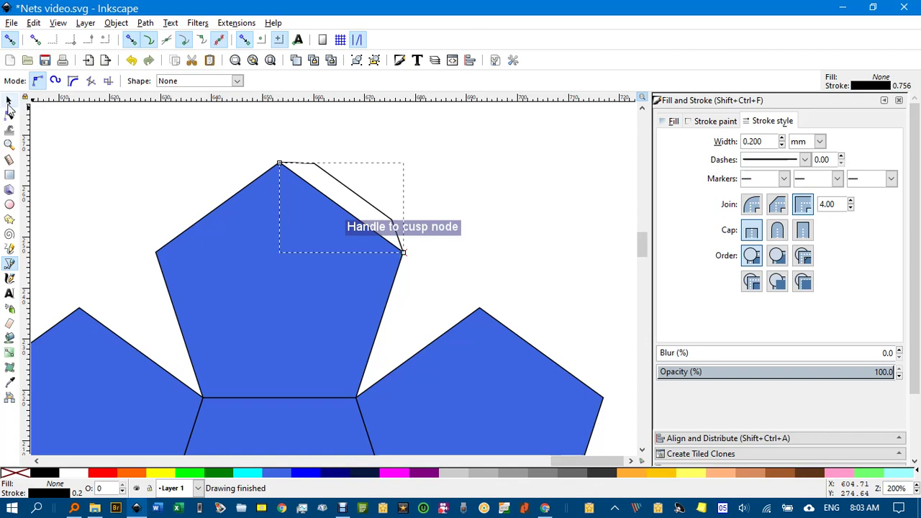
{"action": "left_click", "coordinate": [9, 100]}
{"action": "left_click", "coordinate": [110, 131]}
{"action": "left_click", "coordinate": [346, 190]}
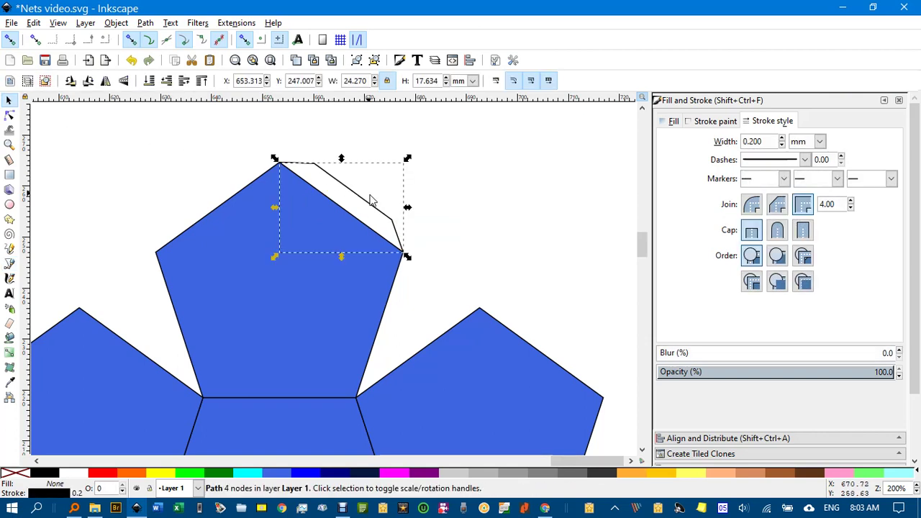
Duplicate the glue tab and fit the copy onto the top pentagon's upper-left edge, pivoting it about the apex
{"action": "scroll", "coordinate": [367, 195], "scroll_direction": "down", "scroll_amount": 1, "text": "ctrl"}
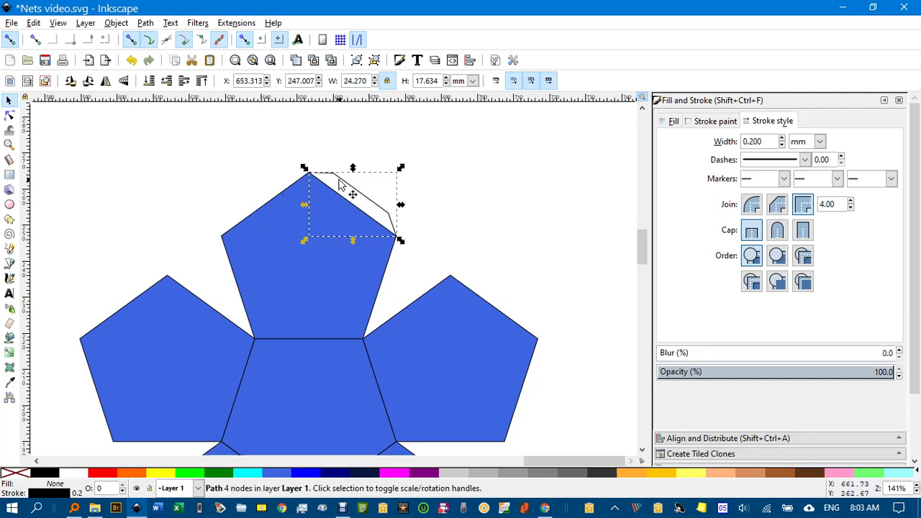
{"action": "left_click_drag", "start_coordinate": [344, 182], "coordinate": [309, 173]}
{"action": "left_click", "coordinate": [267, 140]}
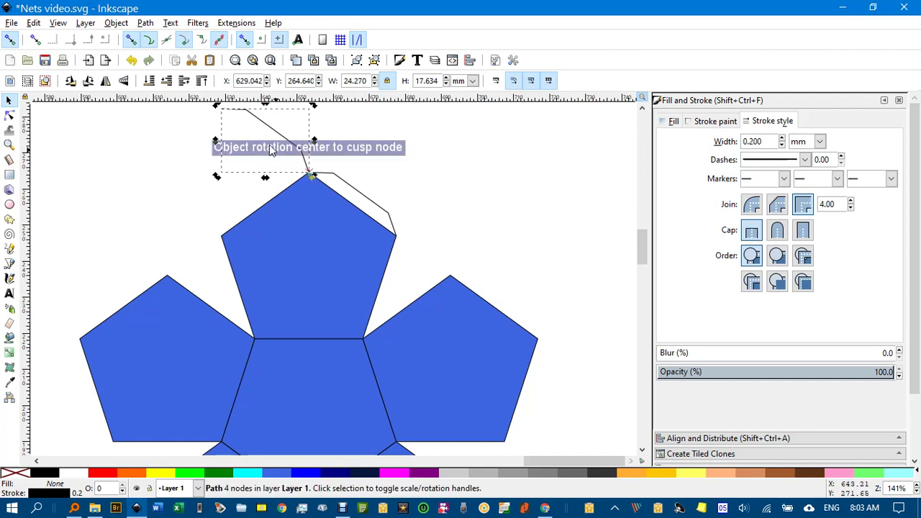
{"action": "left_click_drag", "start_coordinate": [222, 108], "coordinate": [223, 232]}
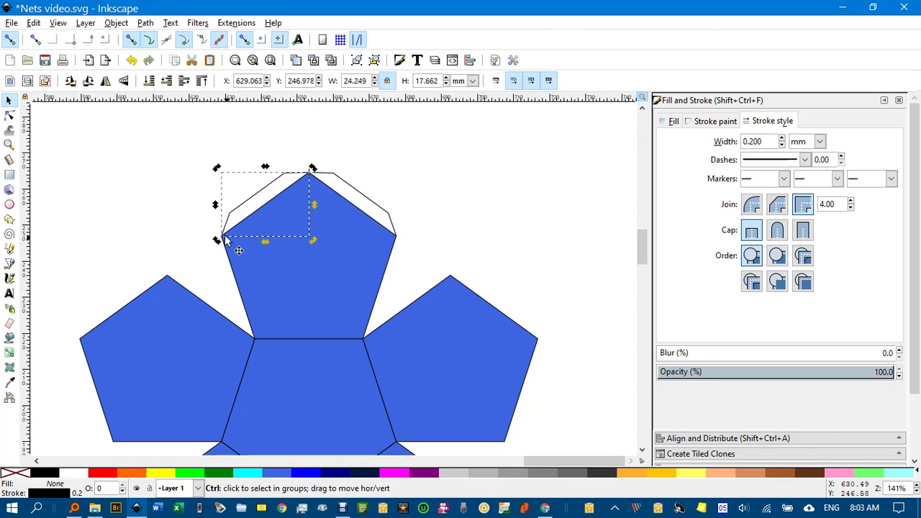
{"action": "scroll", "coordinate": [225, 233], "scroll_direction": "up", "scroll_amount": 4}
{"action": "left_click_drag", "start_coordinate": [225, 265], "coordinate": [200, 234]}
{"action": "scroll", "coordinate": [203, 245], "scroll_direction": "down", "scroll_amount": 3}
{"action": "left_click", "coordinate": [461, 154]}
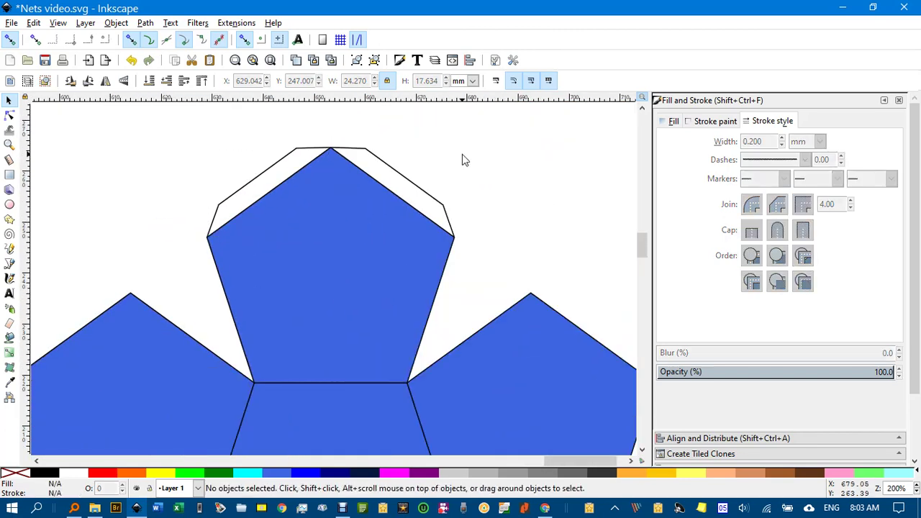
Move the loose 30 mm yellow square down into the empty area below the star-shaped net
{"action": "scroll", "coordinate": [463, 180], "scroll_direction": "down", "scroll_amount": 3}
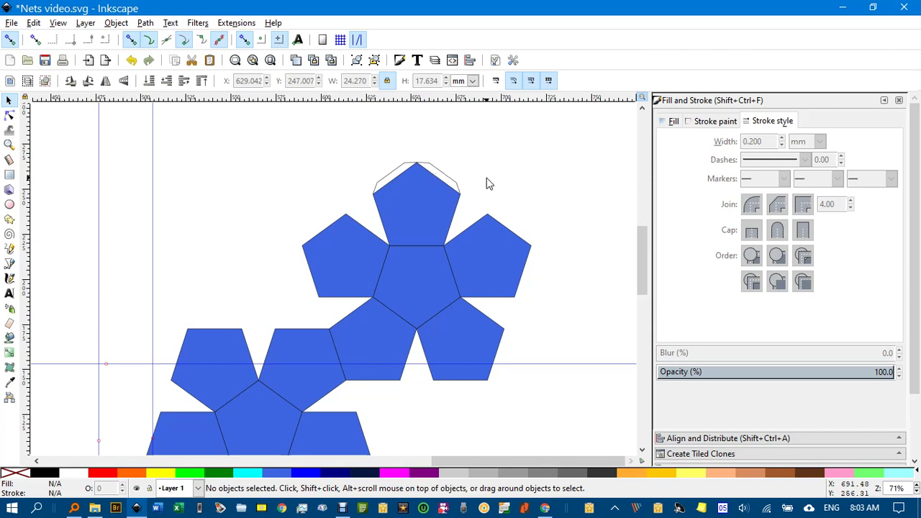
{"action": "scroll", "coordinate": [486, 184], "scroll_direction": "down", "scroll_amount": 3, "text": "ctrl"}
{"action": "left_click_drag", "start_coordinate": [317, 276], "coordinate": [349, 261]}
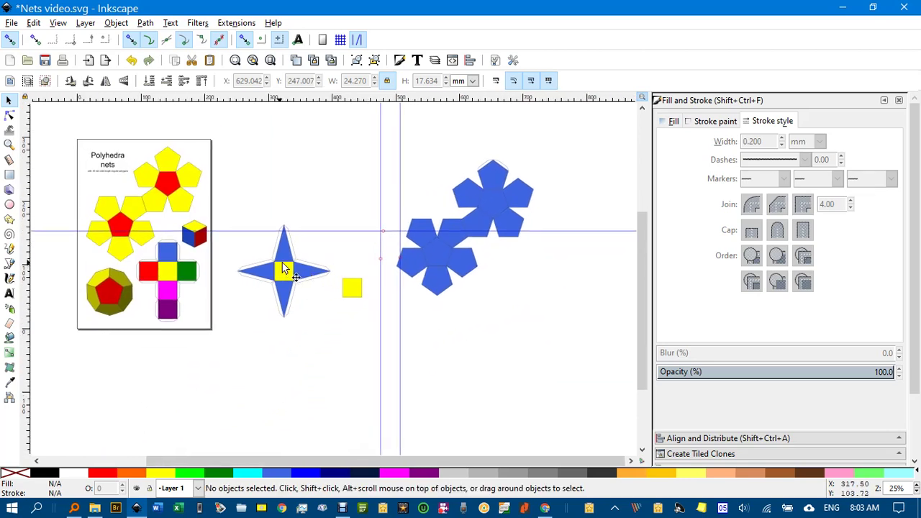
{"action": "scroll", "coordinate": [288, 269], "scroll_direction": "up", "scroll_amount": 3, "text": "ctrl"}
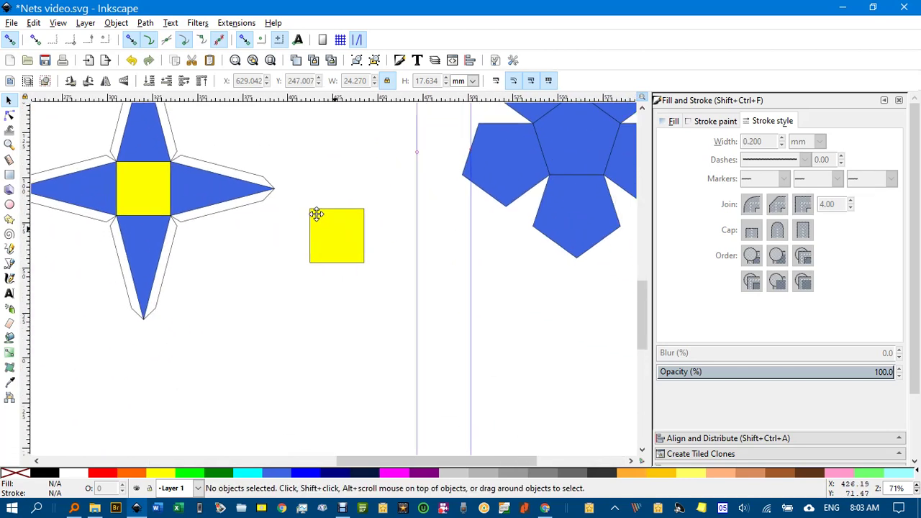
{"action": "left_click_drag", "start_coordinate": [263, 170], "coordinate": [267, 325]}
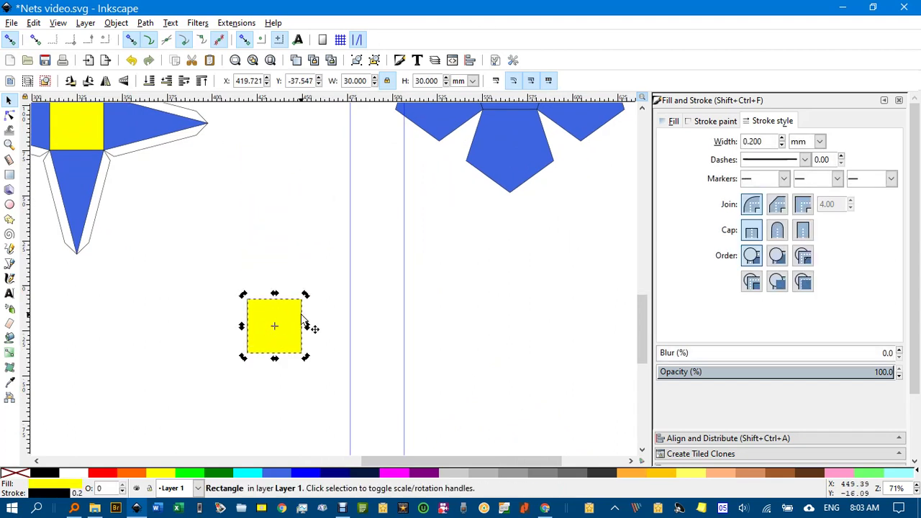
{"action": "scroll", "coordinate": [298, 279], "scroll_direction": "up", "scroll_amount": 1, "text": "ctrl"}
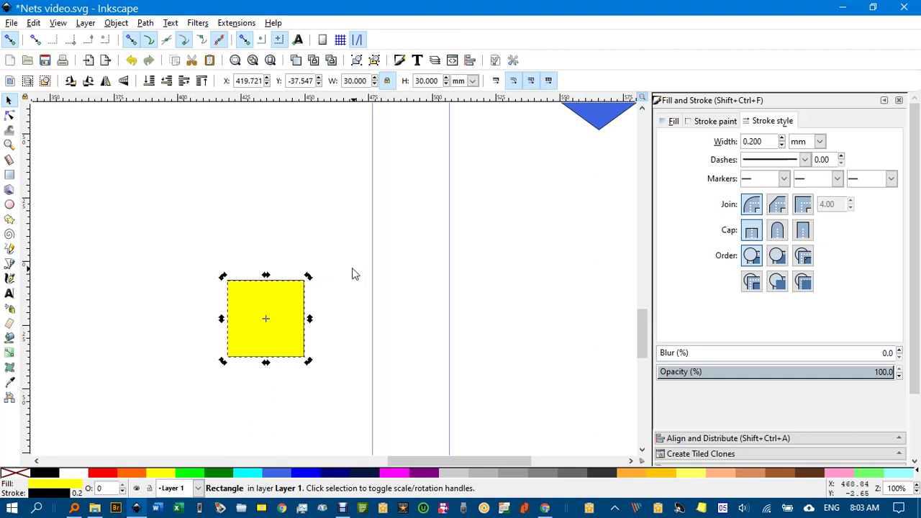
Draw a vertical Bezier line about 57 mm long upward from the midpoint of the yellow square's top edge
{"action": "key", "text": "b"}
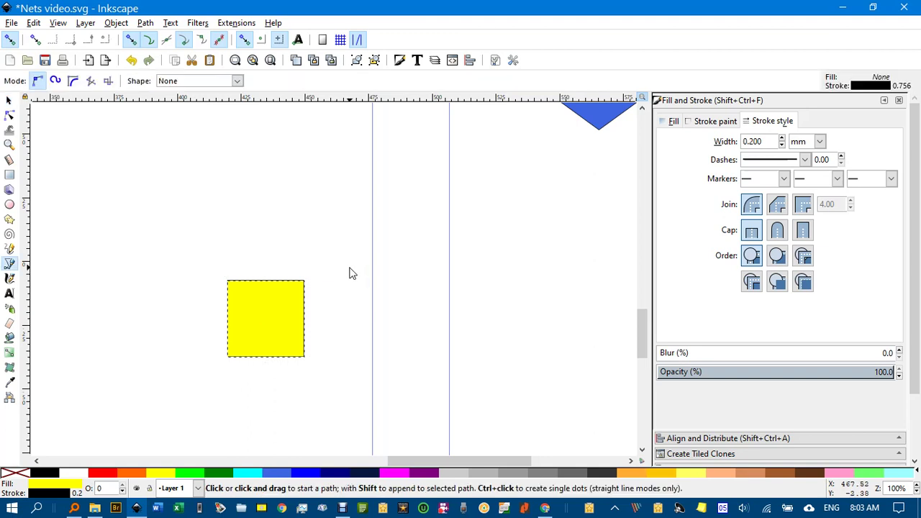
{"action": "left_click", "coordinate": [266, 280]}
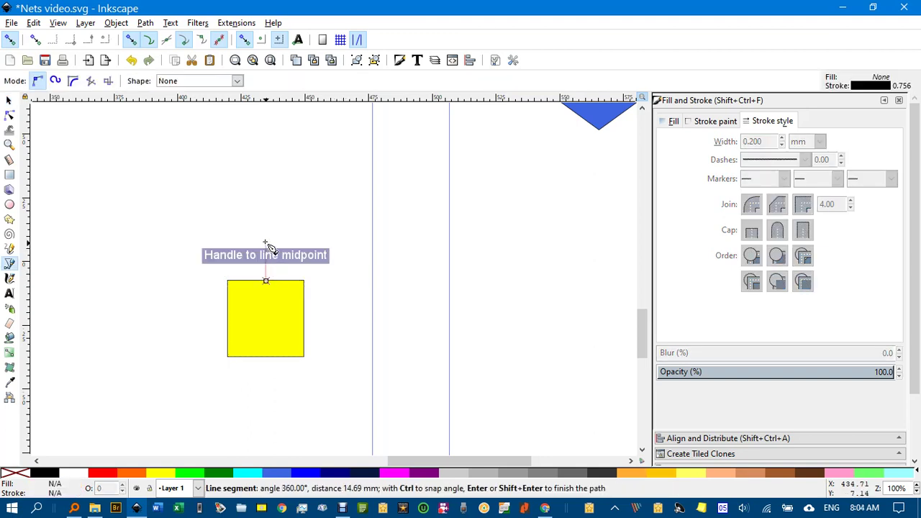
{"action": "double_click", "coordinate": [265, 136]}
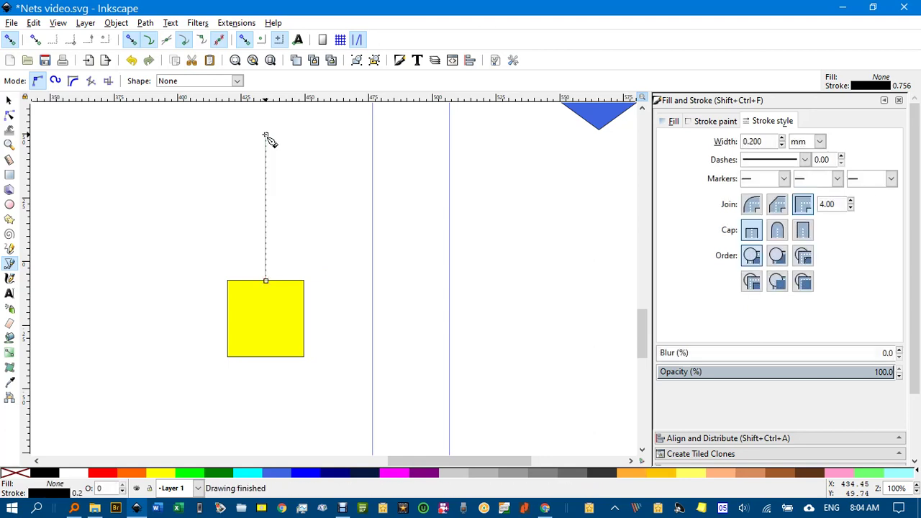
{"action": "key", "text": "s"}
{"action": "left_click", "coordinate": [163, 180]}
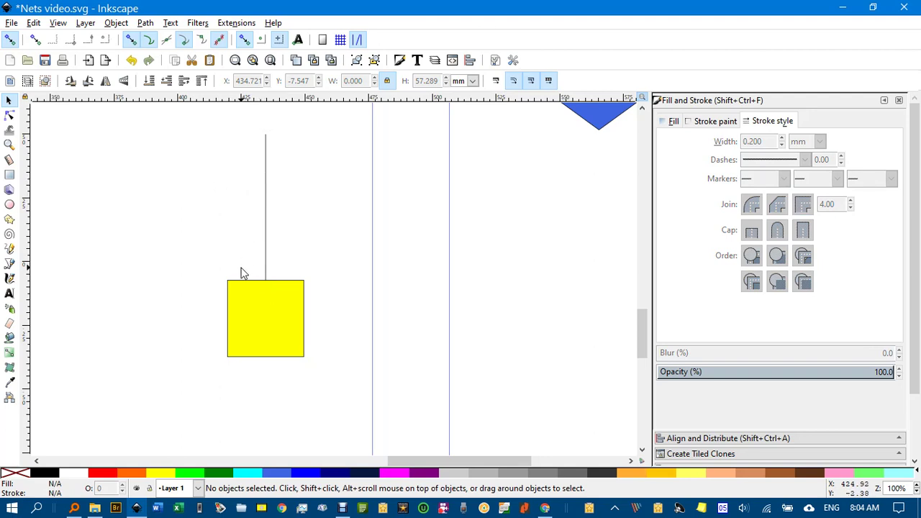
Draw a closed triangle from the square's two top corners to the vertical line's upper end, and fill it magenta
{"action": "key", "text": "b"}
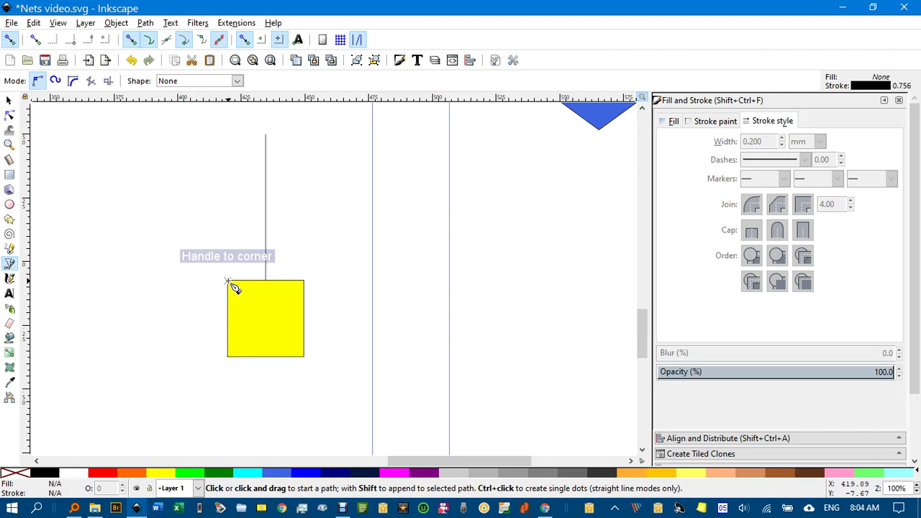
{"action": "left_click", "coordinate": [227, 281]}
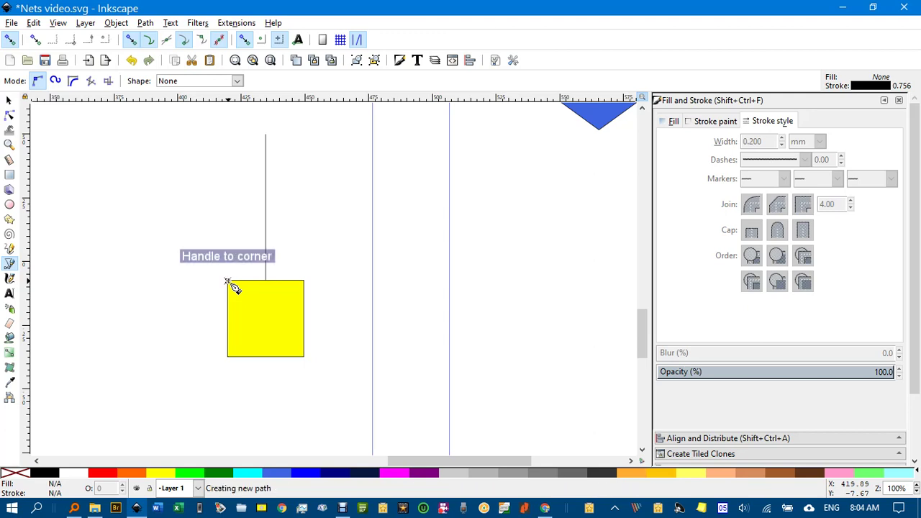
{"action": "left_click", "coordinate": [303, 282]}
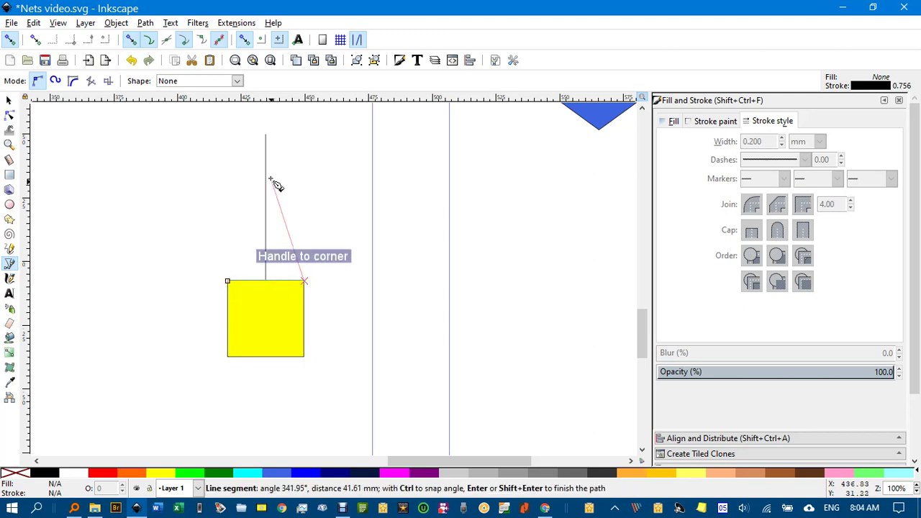
{"action": "left_click", "coordinate": [266, 135]}
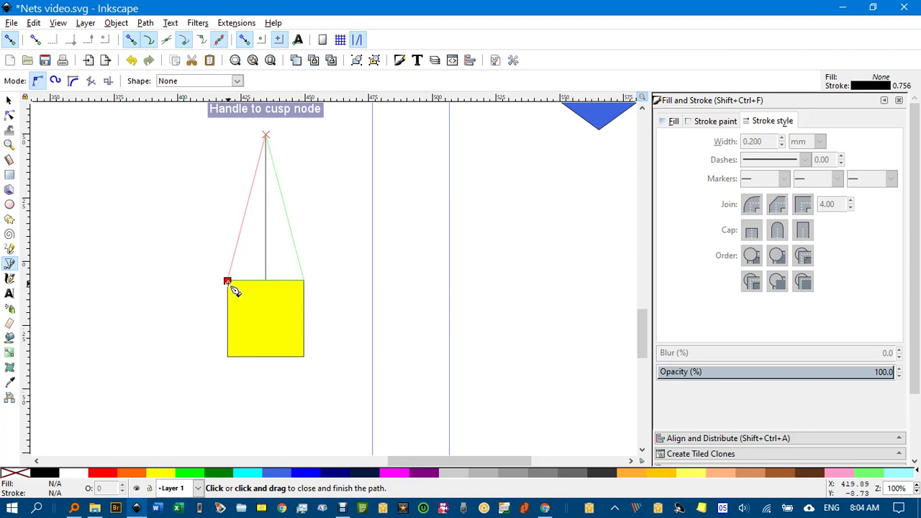
{"action": "left_click", "coordinate": [227, 282]}
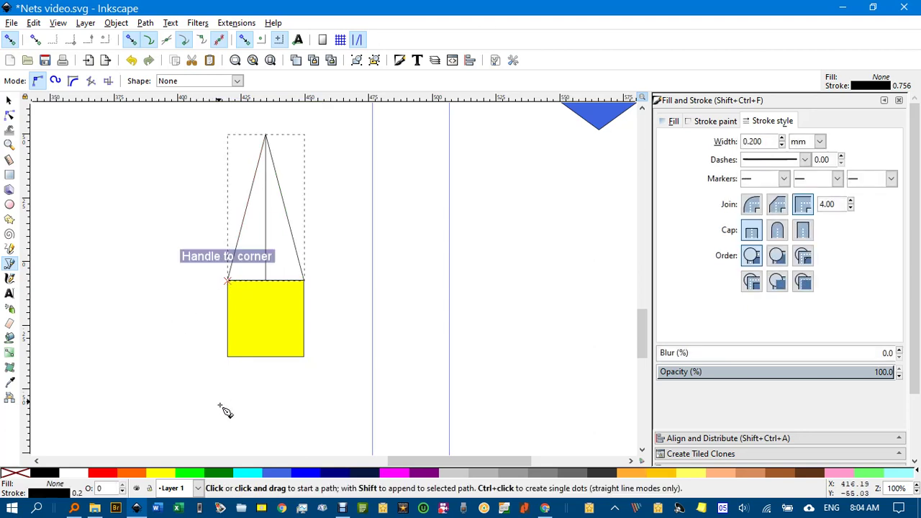
{"action": "left_click", "coordinate": [389, 477]}
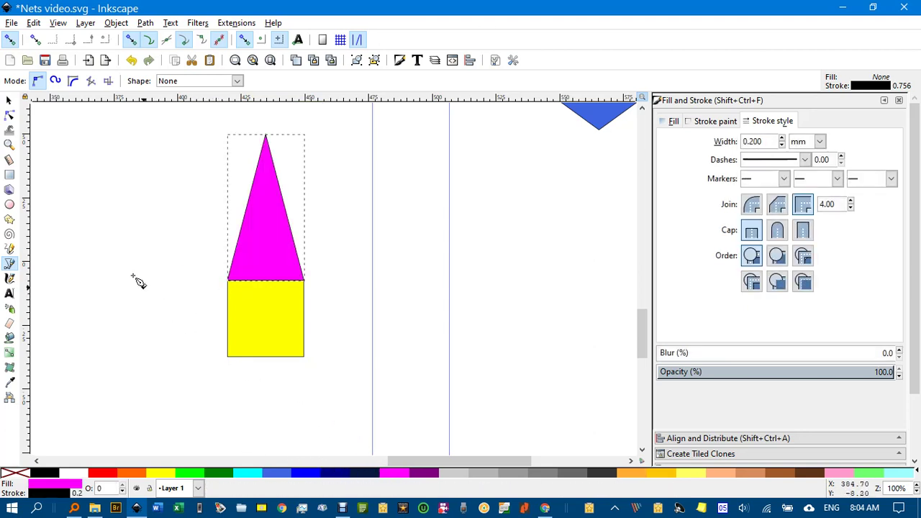
{"action": "left_click", "coordinate": [9, 101]}
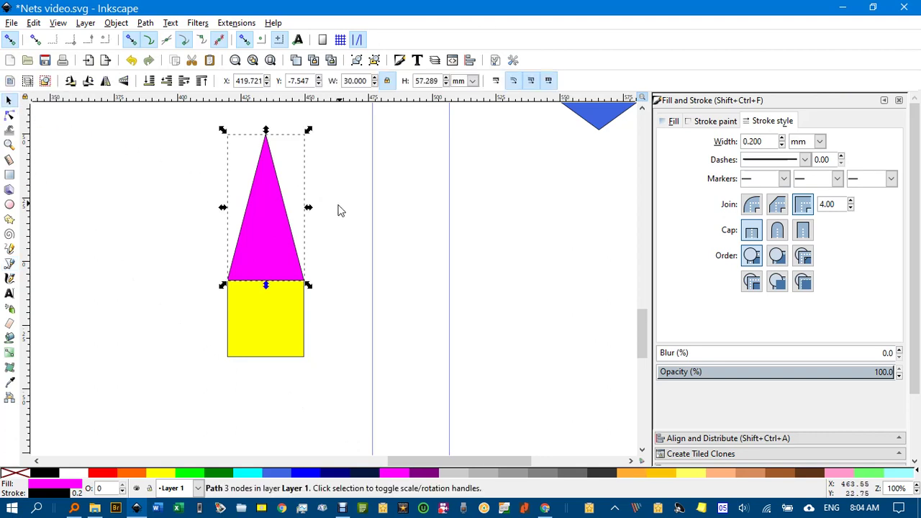
Move the magenta triangle's rotation centre to the centre of the yellow square
{"action": "mouse_move", "coordinate": [292, 237]}
{"action": "left_mouse_down"}
{"action": "mouse_move", "coordinate": [196, 223]}
{"action": "mouse_move", "coordinate": [298, 247]}
{"action": "mouse_move", "coordinate": [286, 238]}
{"action": "left_mouse_up"}
{"action": "left_click", "coordinate": [266, 216]}
{"action": "left_click", "coordinate": [267, 218]}
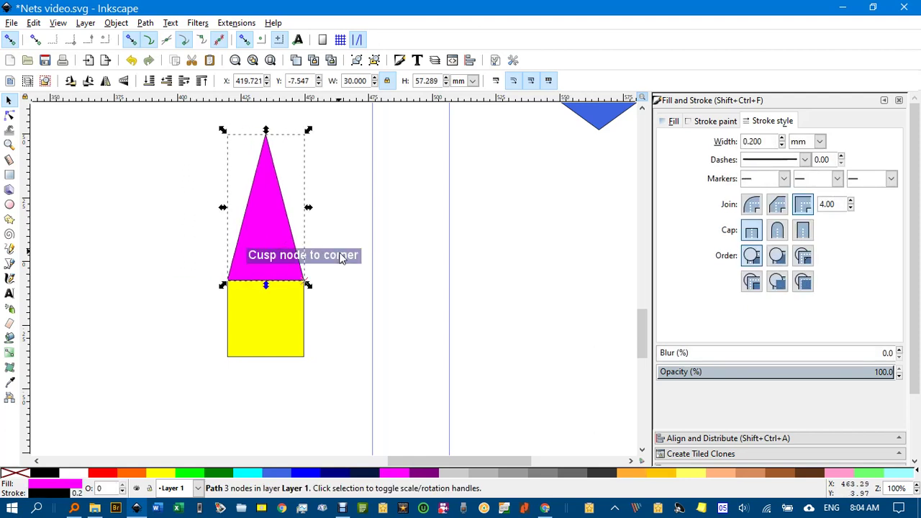
{"action": "scroll", "coordinate": [375, 263], "scroll_direction": "down", "scroll_amount": 1}
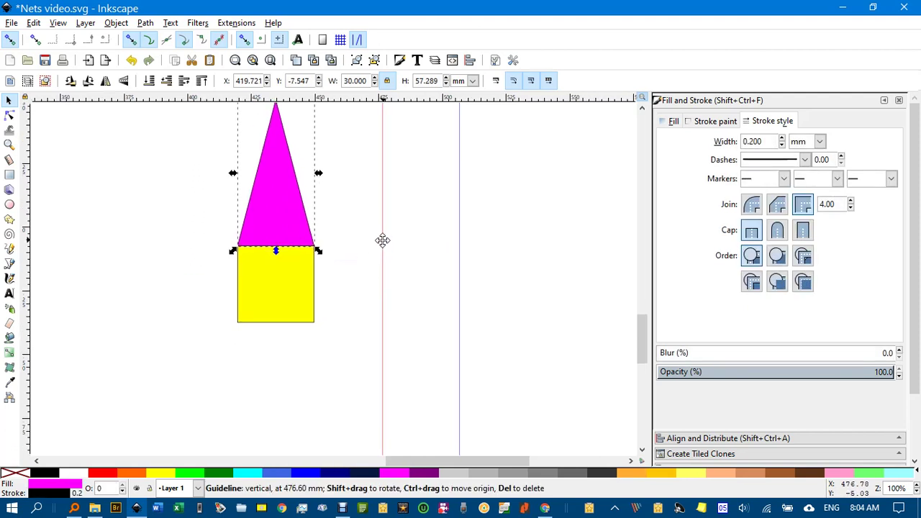
{"action": "left_click", "coordinate": [282, 209]}
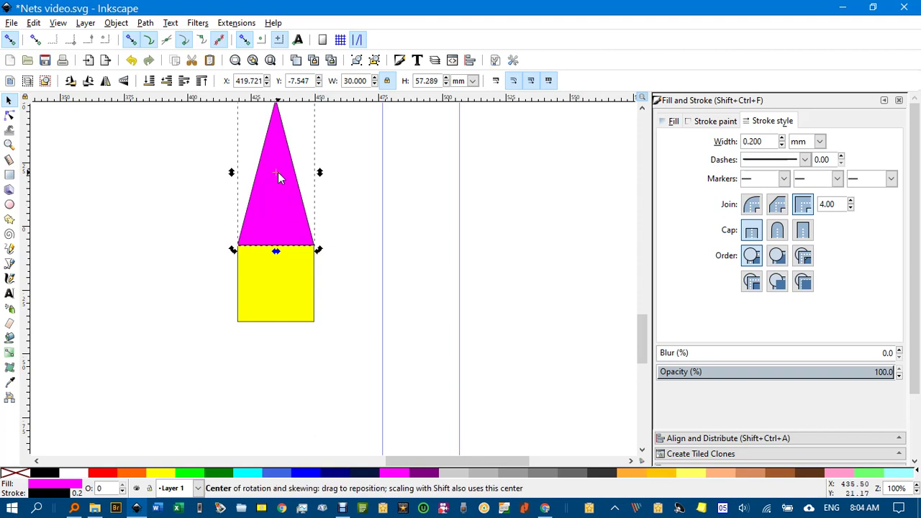
{"action": "left_click_drag", "start_coordinate": [276, 171], "coordinate": [276, 284]}
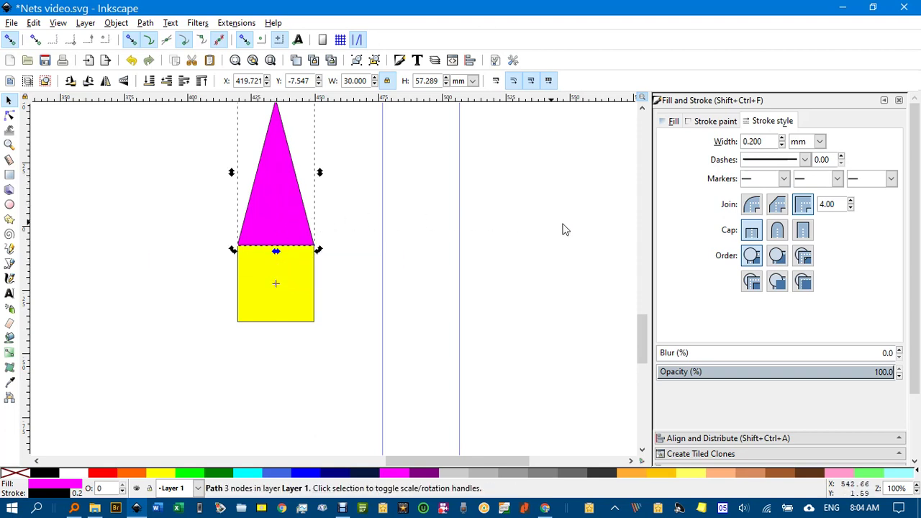
Make three duplicates of the magenta triangle, rotating each a further 90° about the square's centre to cover the remaining sides
{"action": "scroll", "coordinate": [917, 351], "scroll_direction": "down", "scroll_amount": 2}
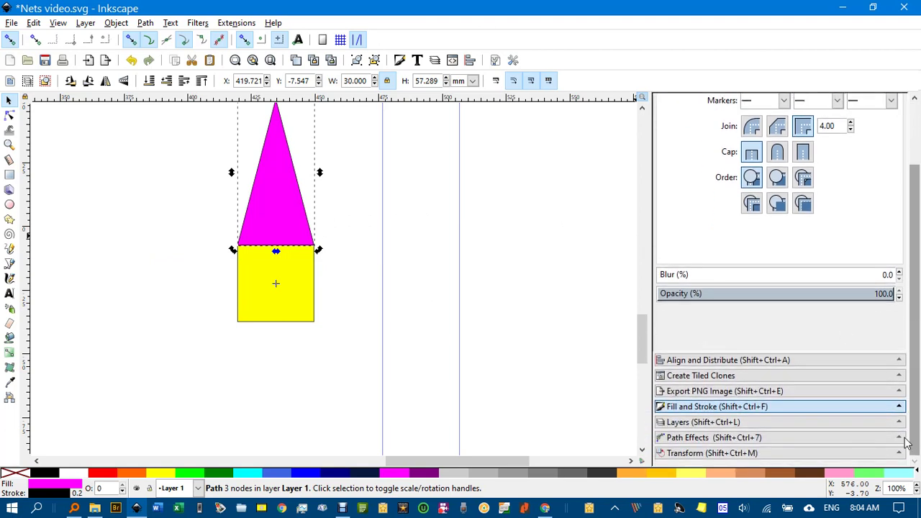
{"action": "left_click", "coordinate": [754, 454]}
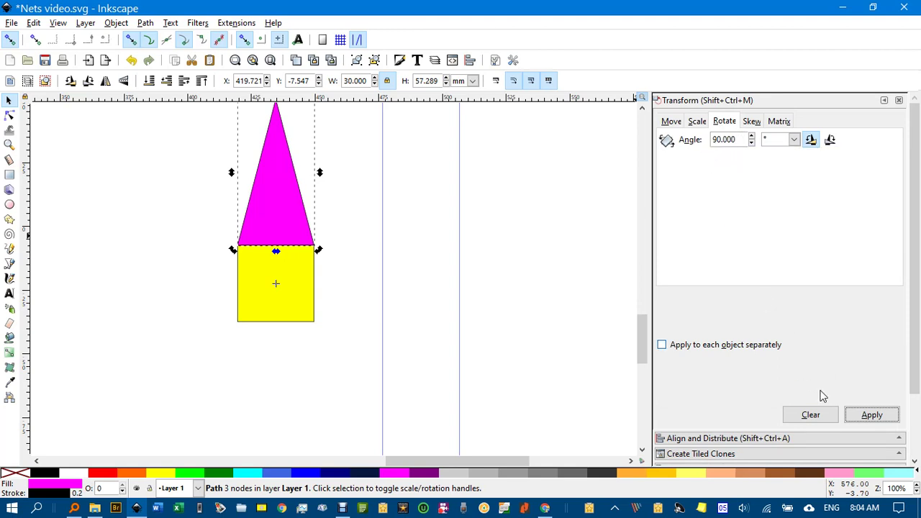
{"action": "left_click", "coordinate": [866, 419]}
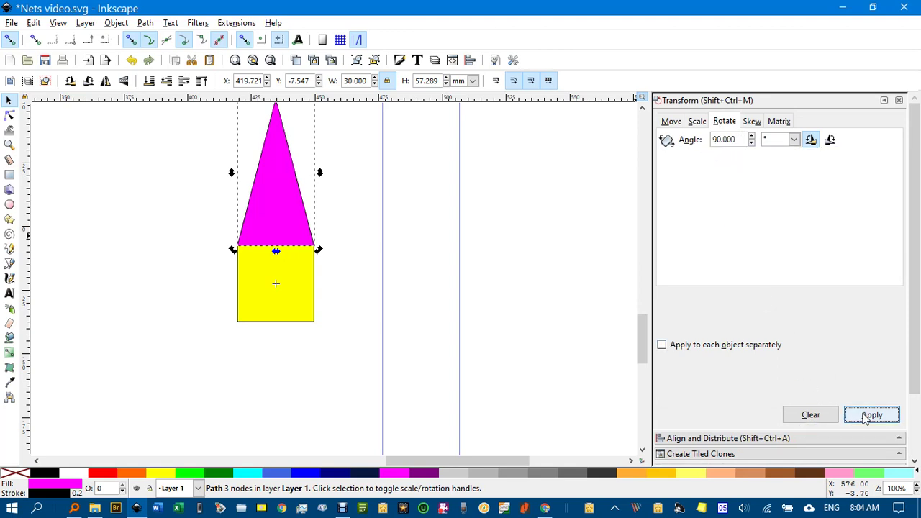
{"action": "left_click", "coordinate": [866, 419]}
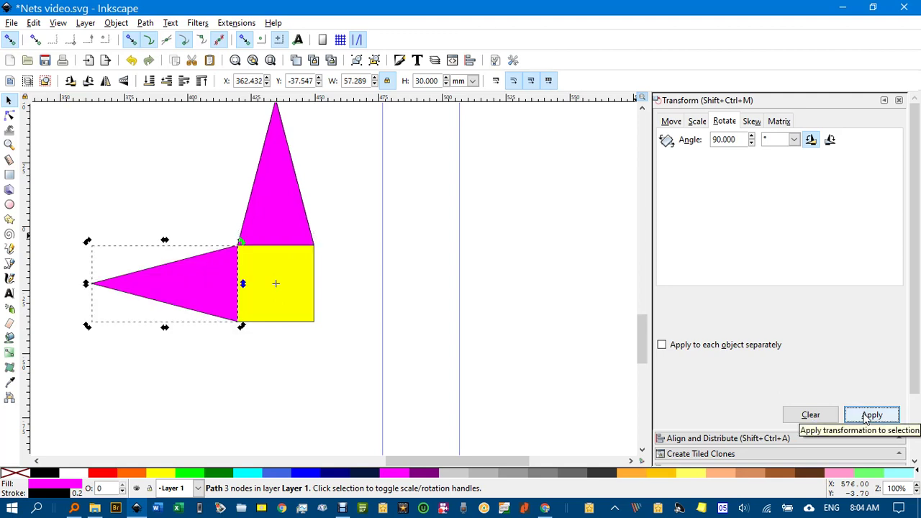
{"action": "left_click", "coordinate": [867, 419]}
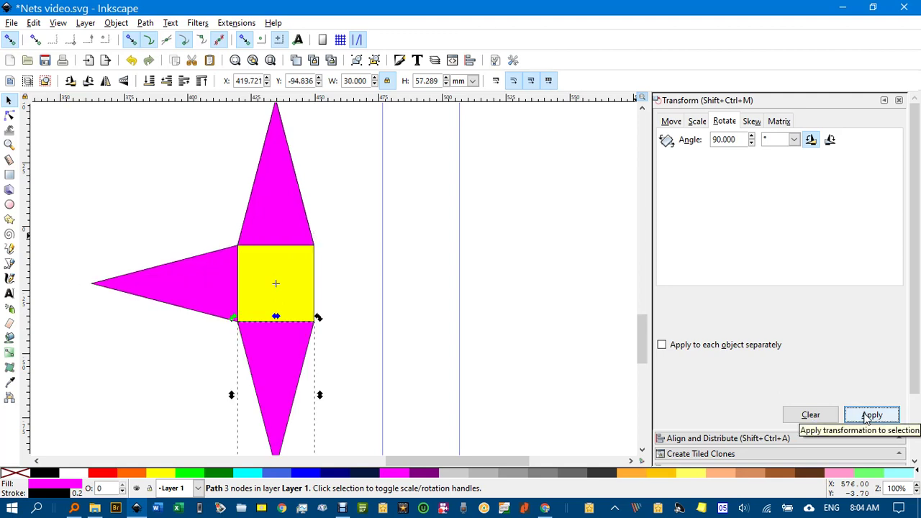
{"action": "left_click", "coordinate": [868, 419]}
{"action": "left_click", "coordinate": [442, 187]}
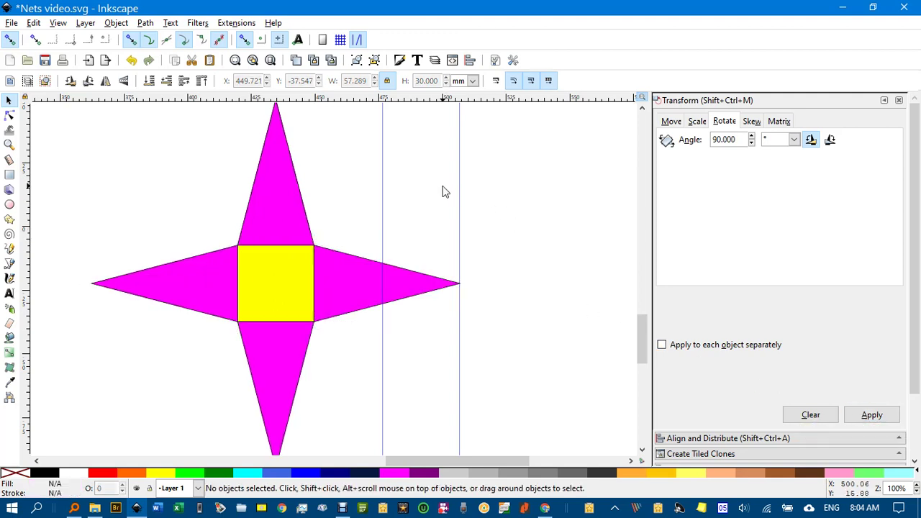
Draw a straight line along most of the top triangle's right edge and shift it slightly outward as a glue tab's outer edge
{"action": "scroll", "coordinate": [446, 198], "scroll_direction": "down", "scroll_amount": 1}
{"action": "left_click_drag", "start_coordinate": [417, 197], "coordinate": [427, 242]}
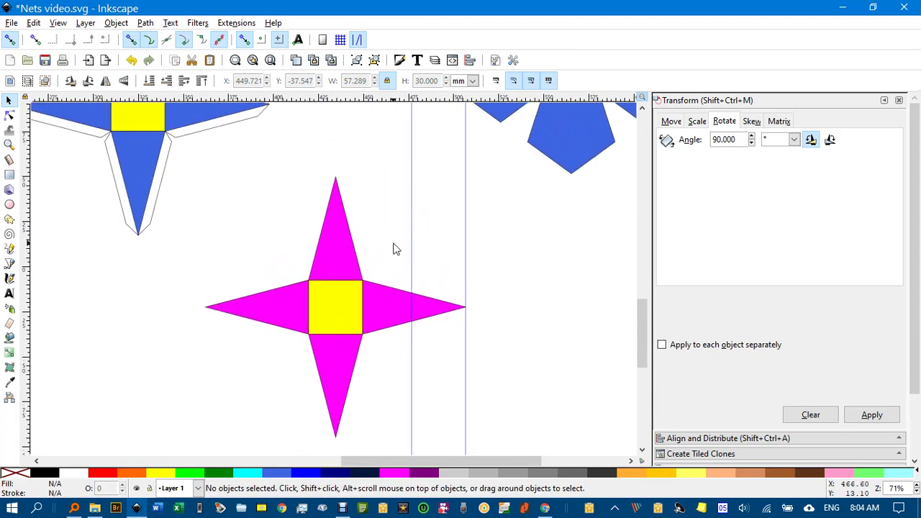
{"action": "scroll", "coordinate": [367, 249], "scroll_direction": "up", "scroll_amount": 2}
{"action": "scroll", "coordinate": [349, 232], "scroll_direction": "up", "scroll_amount": 1}
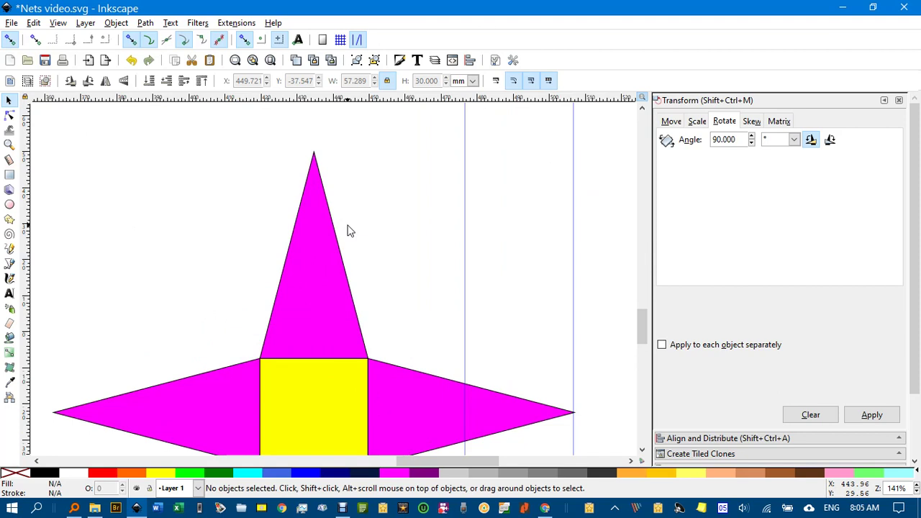
{"action": "key", "text": "b"}
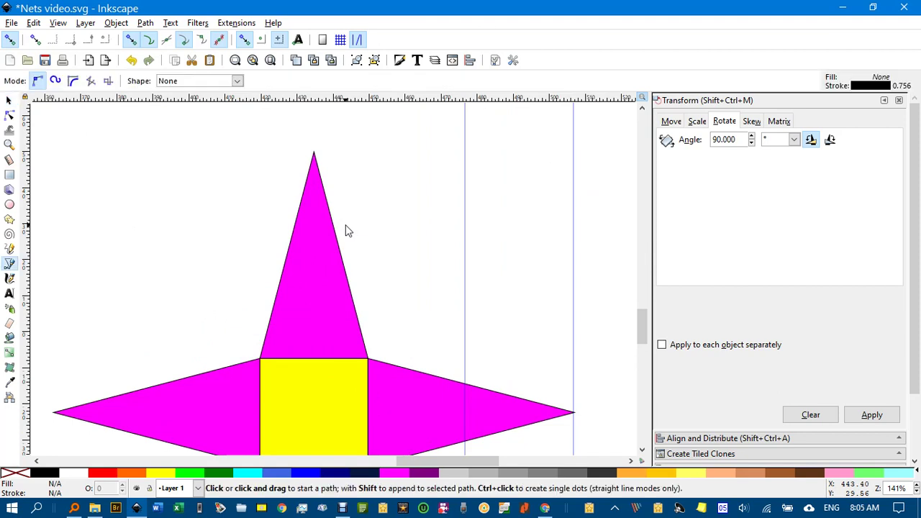
{"action": "left_click", "coordinate": [321, 180]}
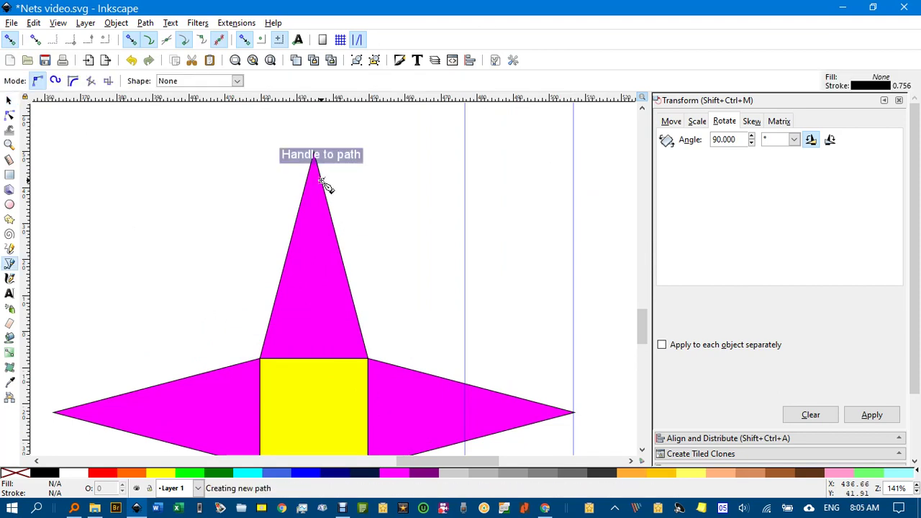
{"action": "double_click", "coordinate": [363, 330]}
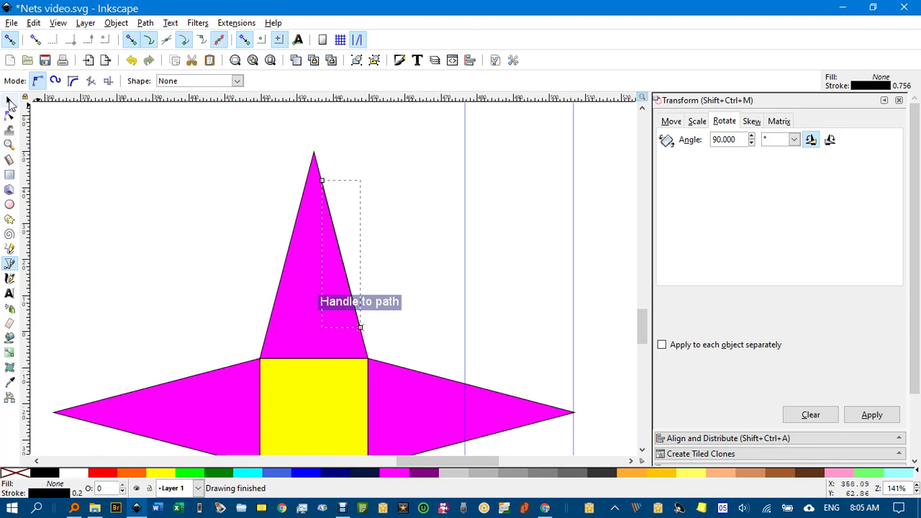
{"action": "left_click", "coordinate": [9, 100]}
{"action": "left_click_drag", "start_coordinate": [335, 245], "coordinate": [349, 243]}
{"action": "key", "text": "n"}
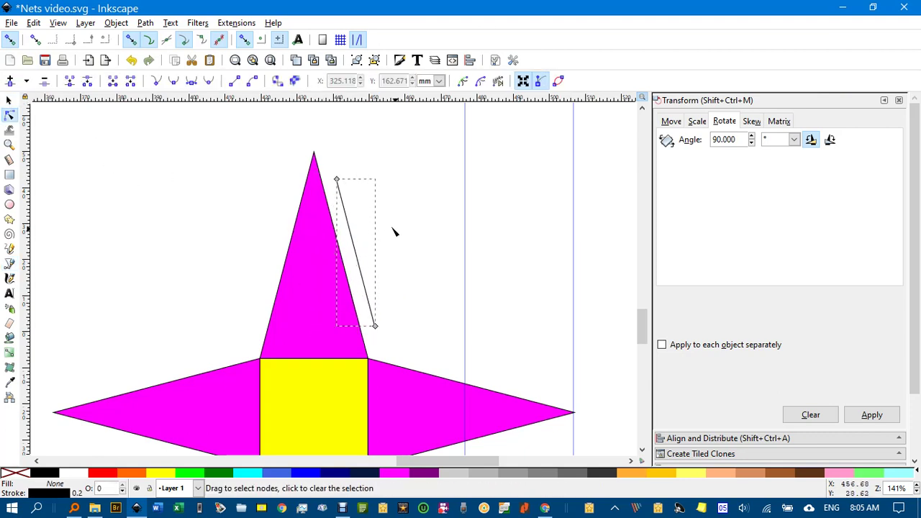
Extend the offset line's two ends to the top triangle's apex and its lower-right corner to complete the glue tab outline
{"action": "key", "text": "b"}
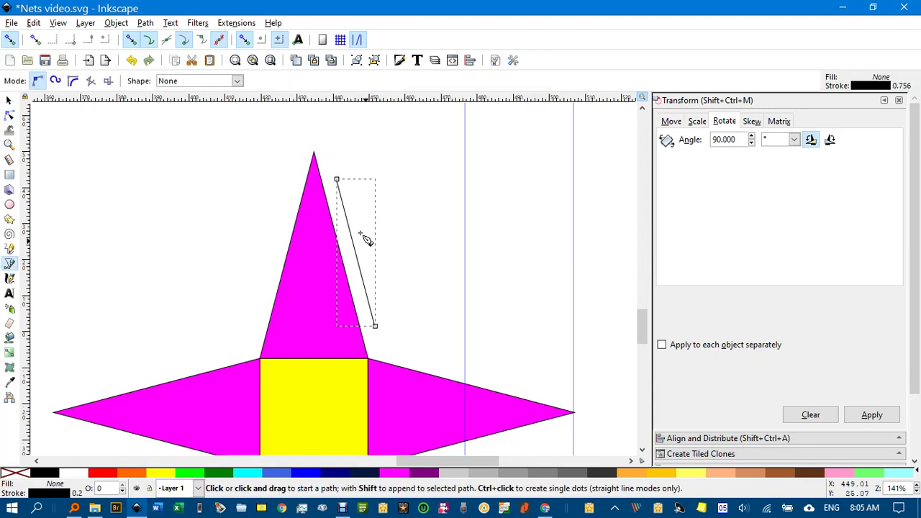
{"action": "left_click", "coordinate": [336, 179]}
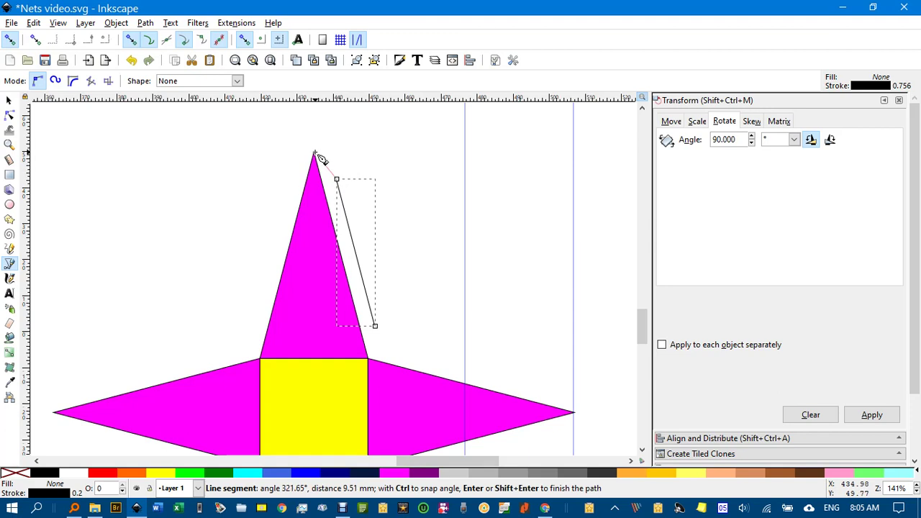
{"action": "double_click", "coordinate": [314, 154]}
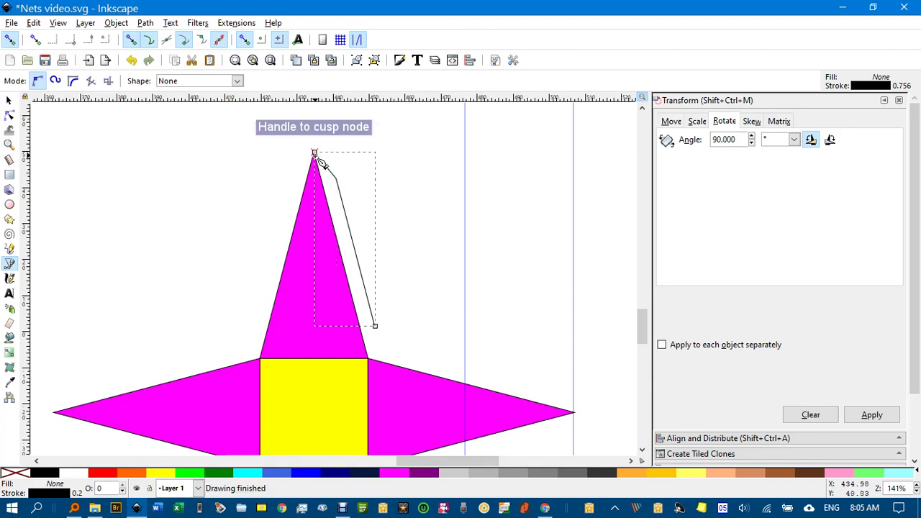
{"action": "left_click", "coordinate": [375, 326]}
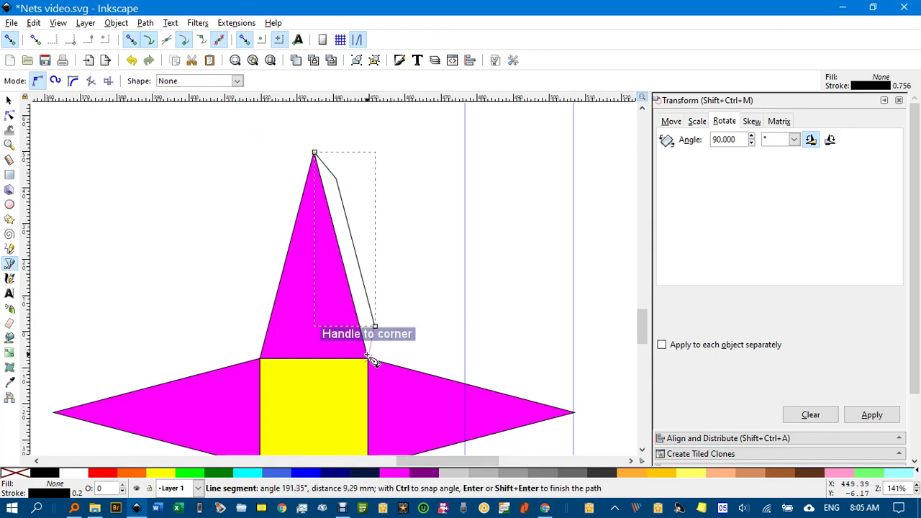
{"action": "double_click", "coordinate": [368, 357]}
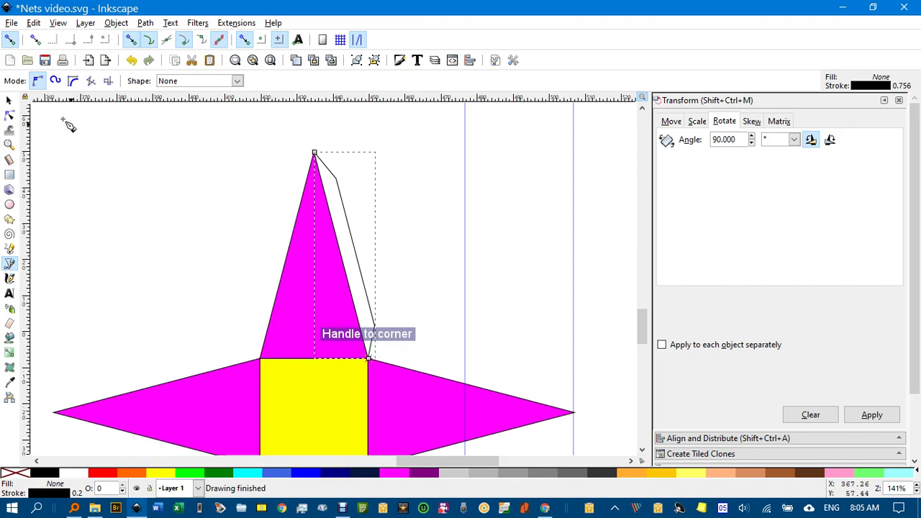
Duplicate the glue tab, flip the copy horizontally, and snap it onto the top triangle's left edge
{"action": "left_click", "coordinate": [9, 101]}
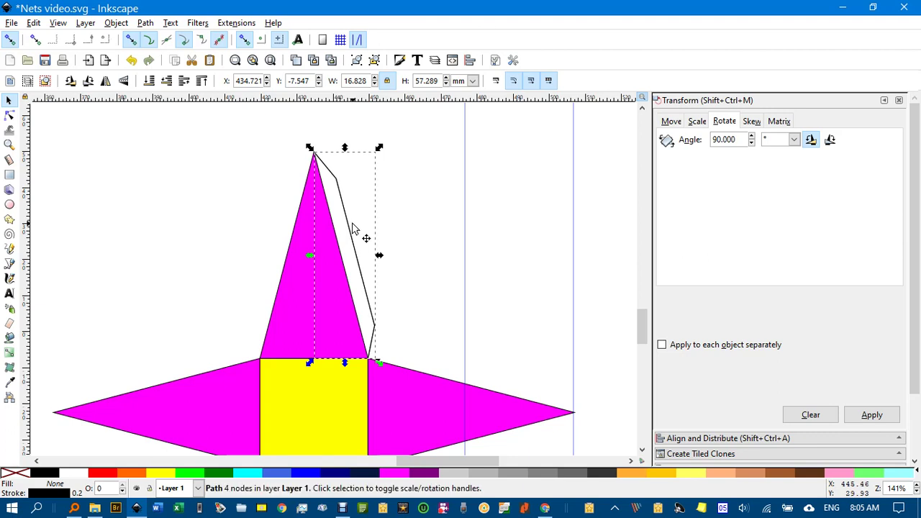
{"action": "left_click", "coordinate": [105, 81]}
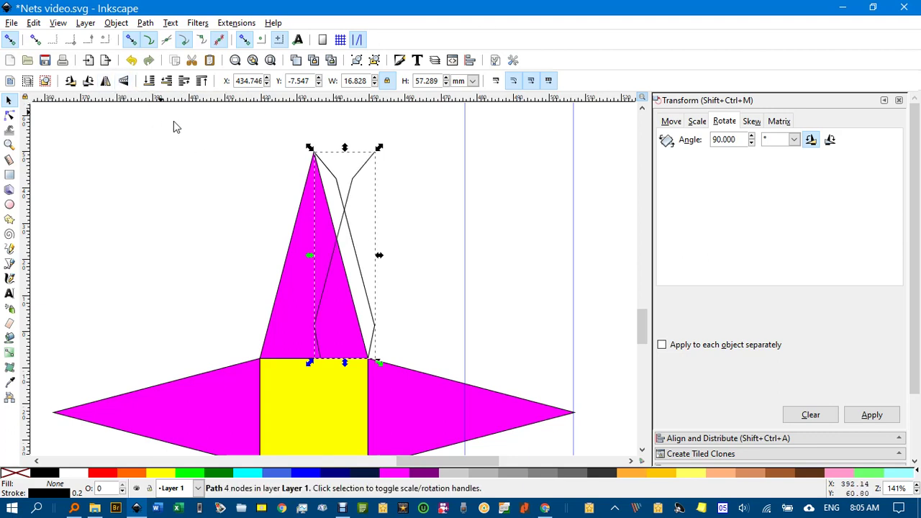
{"action": "left_click_drag", "start_coordinate": [350, 203], "coordinate": [288, 208]}
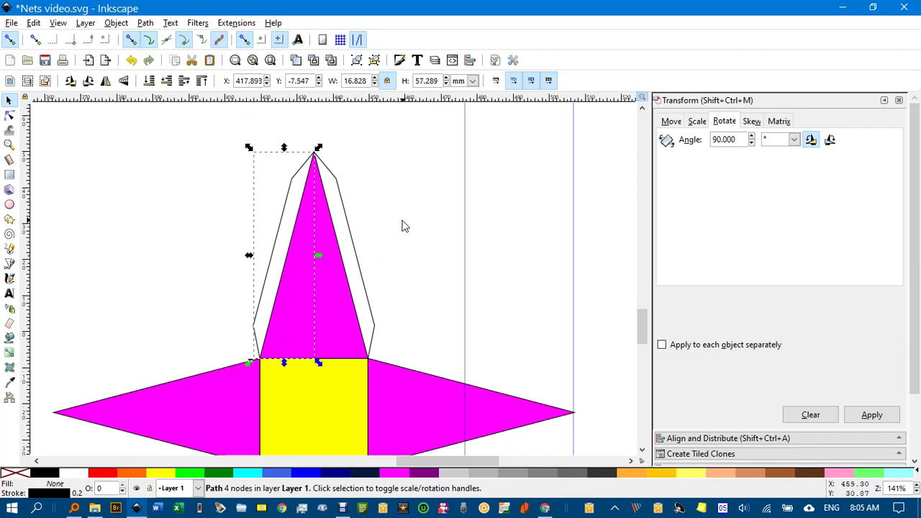
Duplicate the left glue tab, rotate the copy 90° counter-clockwise, and snap it onto the left triangle's lower edge
{"action": "left_click", "coordinate": [70, 82]}
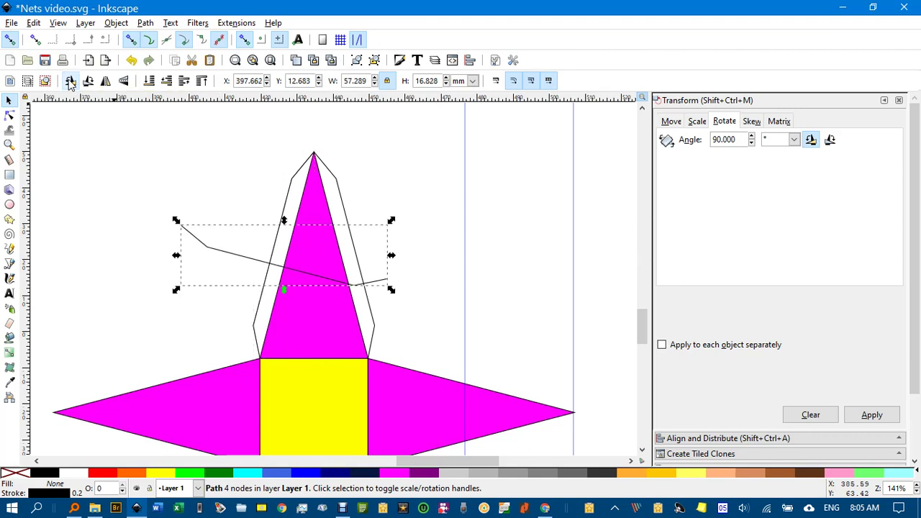
{"action": "scroll", "coordinate": [453, 201], "scroll_direction": "down", "scroll_amount": 3}
{"action": "scroll", "coordinate": [453, 202], "scroll_direction": "left", "scroll_amount": 2}
{"action": "left_click_drag", "start_coordinate": [315, 181], "coordinate": [305, 369]}
{"action": "scroll", "coordinate": [298, 384], "scroll_direction": "up", "scroll_amount": 2}
{"action": "scroll", "coordinate": [305, 368], "scroll_direction": "down", "scroll_amount": 2}
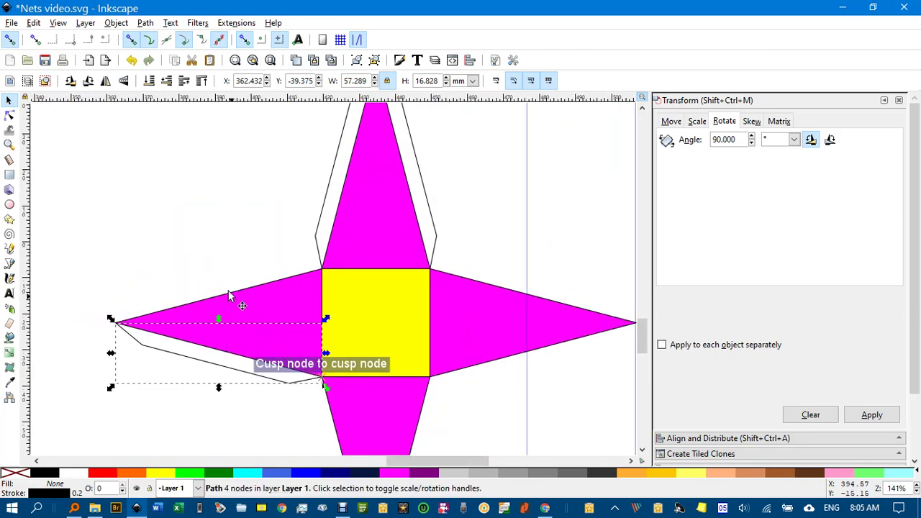
Duplicate the left triangle's lower glue tab, flip the copy vertically, and snap it onto that triangle's upper edge
{"action": "left_click", "coordinate": [124, 81]}
{"action": "left_click_drag", "start_coordinate": [229, 341], "coordinate": [229, 288]}
{"action": "key", "text": "ctrl+z"}
{"action": "left_click_drag", "start_coordinate": [176, 361], "coordinate": [171, 301]}
{"action": "left_click", "coordinate": [185, 205]}
{"action": "scroll", "coordinate": [241, 215], "scroll_direction": "down", "scroll_amount": 2}
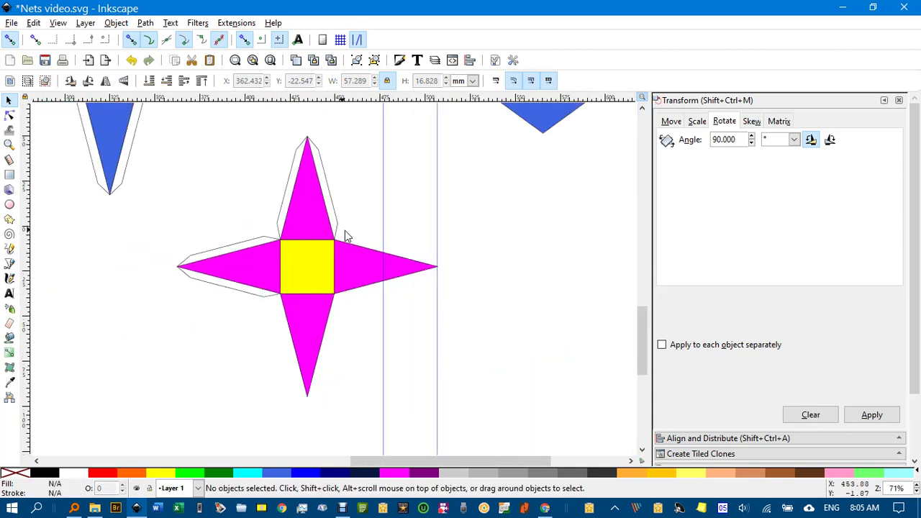
Open the 3D Polyhedron render extension and set its object to Dodecahedron
{"action": "scroll", "coordinate": [353, 237], "scroll_direction": "down", "scroll_amount": 1}
{"action": "scroll", "coordinate": [363, 252], "scroll_direction": "left", "scroll_amount": 6}
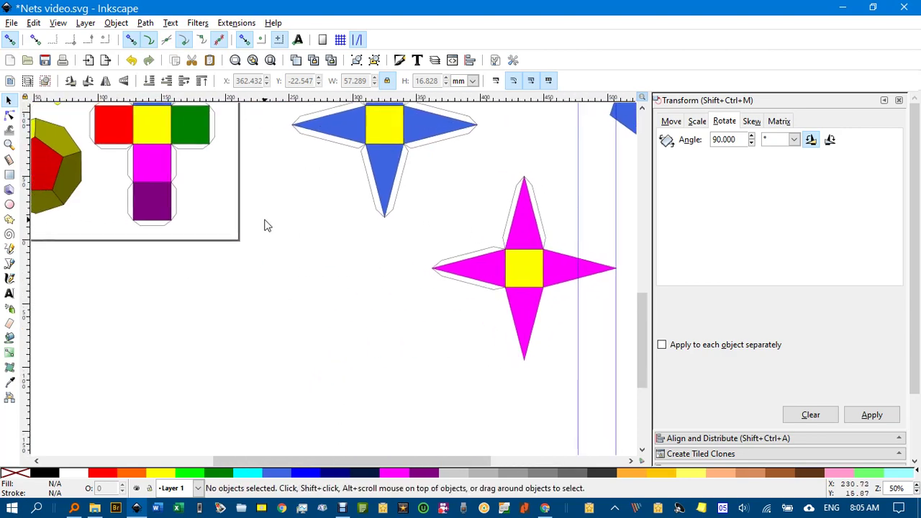
{"action": "scroll", "coordinate": [264, 225], "scroll_direction": "left", "scroll_amount": 2}
{"action": "scroll", "coordinate": [264, 225], "scroll_direction": "up", "scroll_amount": 5}
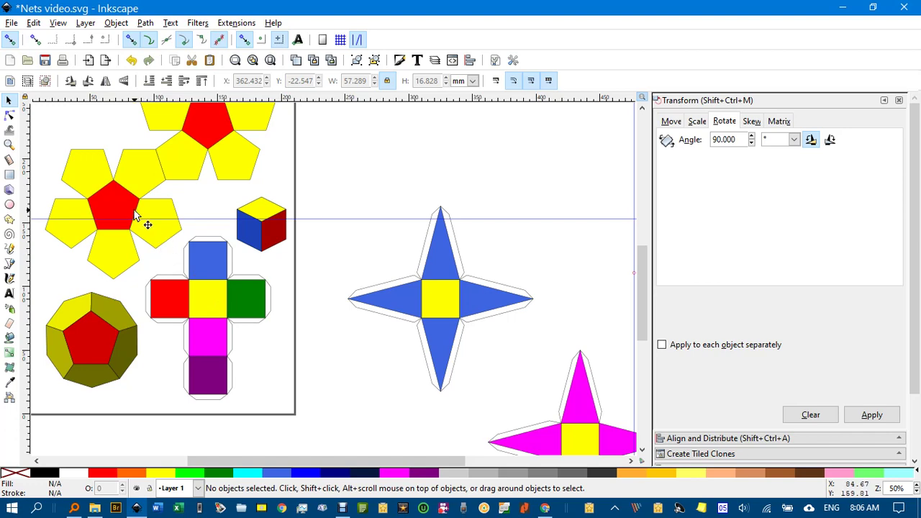
{"action": "scroll", "coordinate": [385, 196], "scroll_direction": "up", "scroll_amount": 1}
{"action": "left_click_drag", "start_coordinate": [385, 196], "coordinate": [424, 187]}
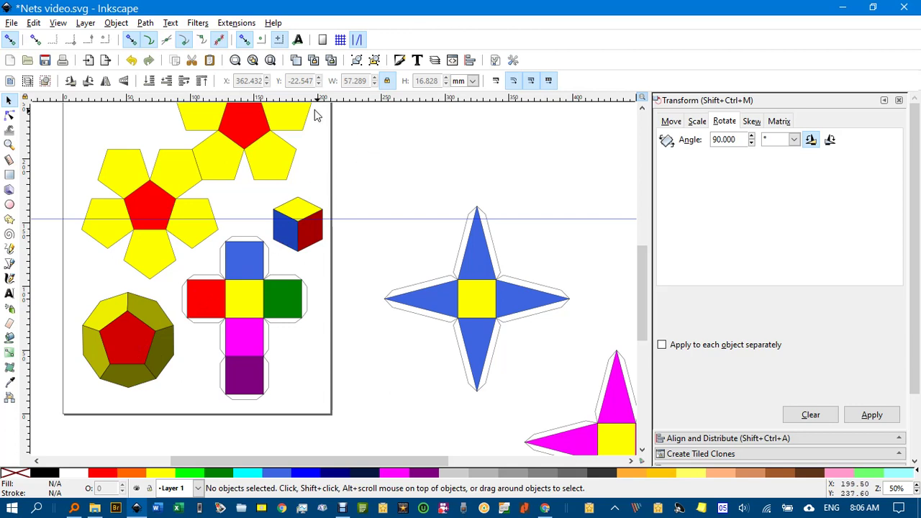
{"action": "left_click", "coordinate": [237, 23]}
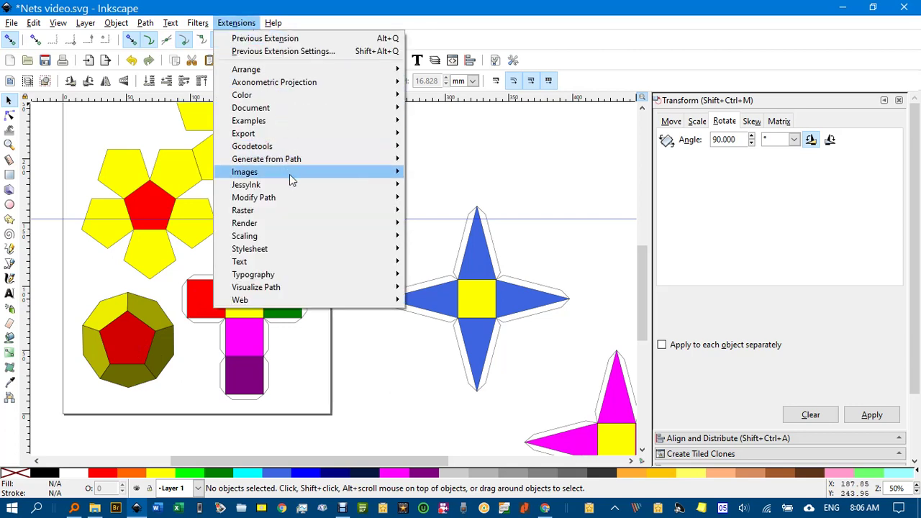
{"action": "mouse_move", "coordinate": [314, 222]}
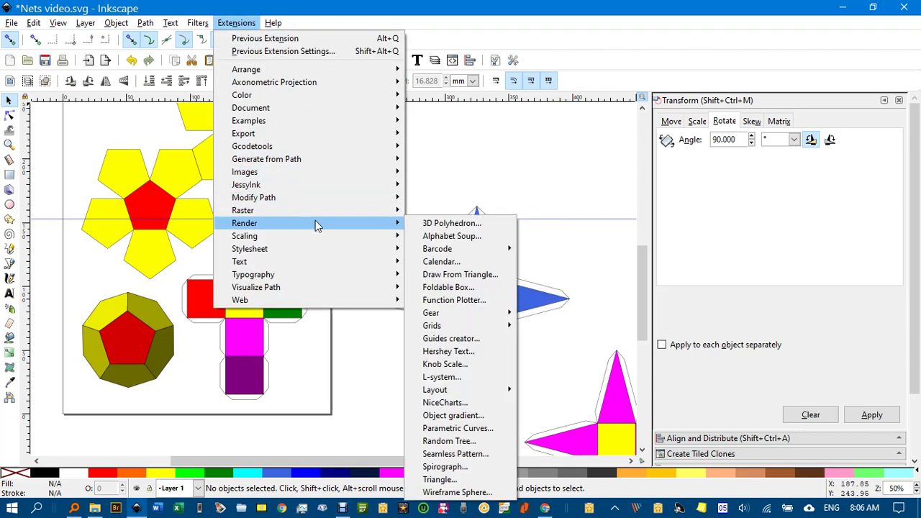
{"action": "left_click", "coordinate": [427, 225]}
{"action": "left_click", "coordinate": [393, 122]}
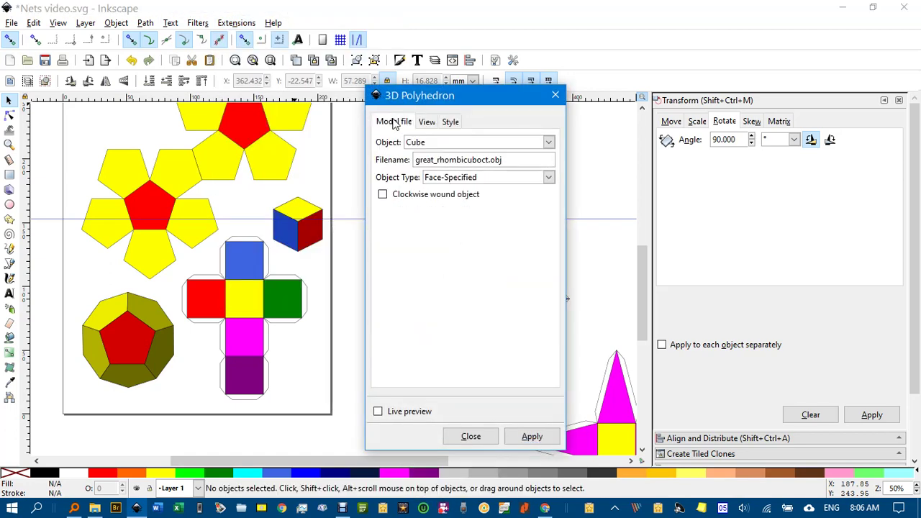
{"action": "left_click", "coordinate": [549, 142]}
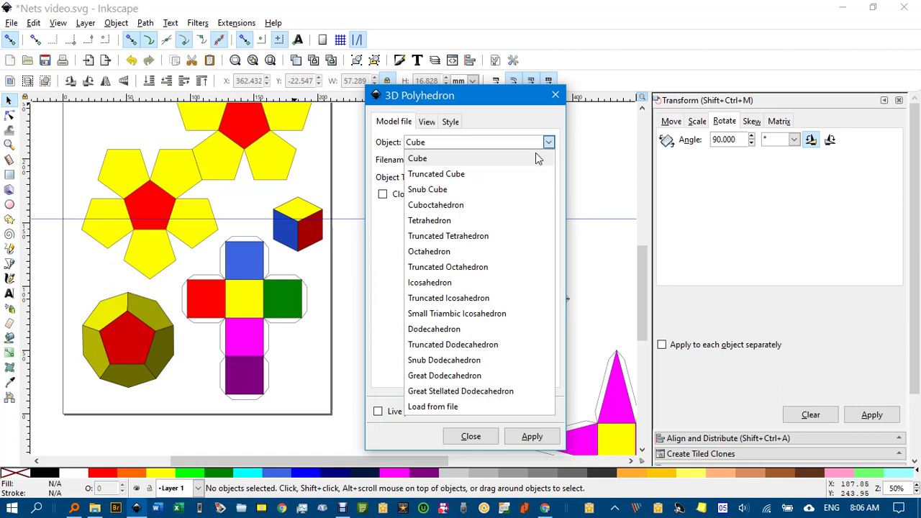
{"action": "left_click", "coordinate": [445, 329]}
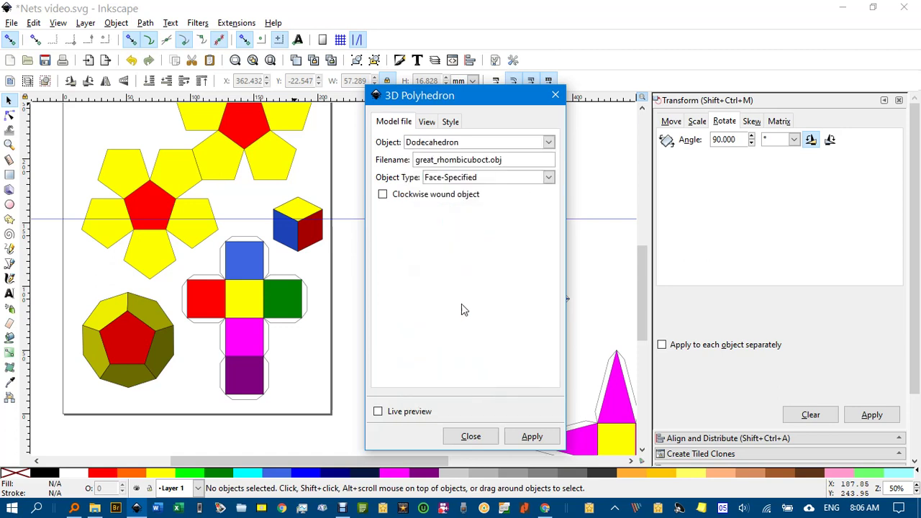
Set the polyhedron's first three view rotation axes, in order, to X-Axis, Y-Axis and Z-Axis
{"action": "left_click", "coordinate": [429, 122]}
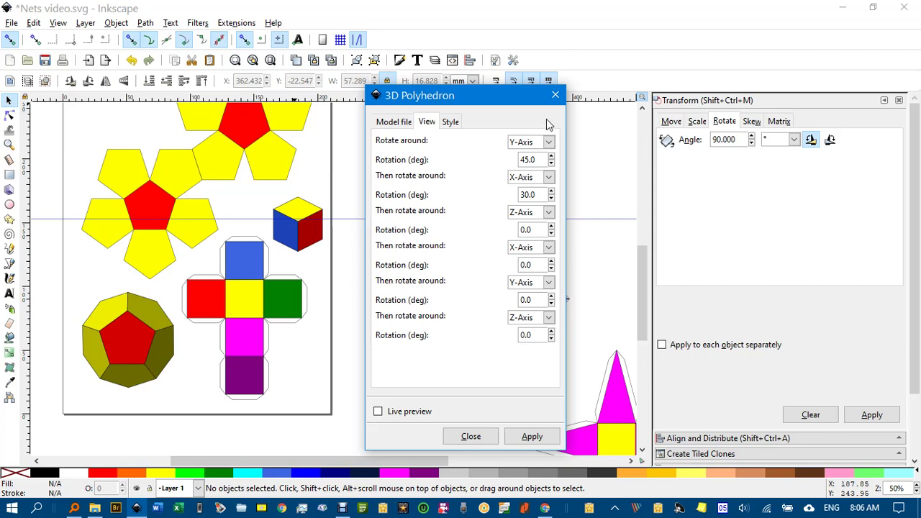
{"action": "left_click", "coordinate": [549, 142]}
{"action": "left_click", "coordinate": [545, 158]}
{"action": "left_click", "coordinate": [548, 177]}
{"action": "left_click", "coordinate": [539, 209]}
{"action": "left_click", "coordinate": [548, 213]}
{"action": "left_click", "coordinate": [548, 216]}
Set the view rotations to 0° around X, 36° around Y and 18° around Z
{"action": "left_click_drag", "start_coordinate": [544, 159], "coordinate": [506, 162]}
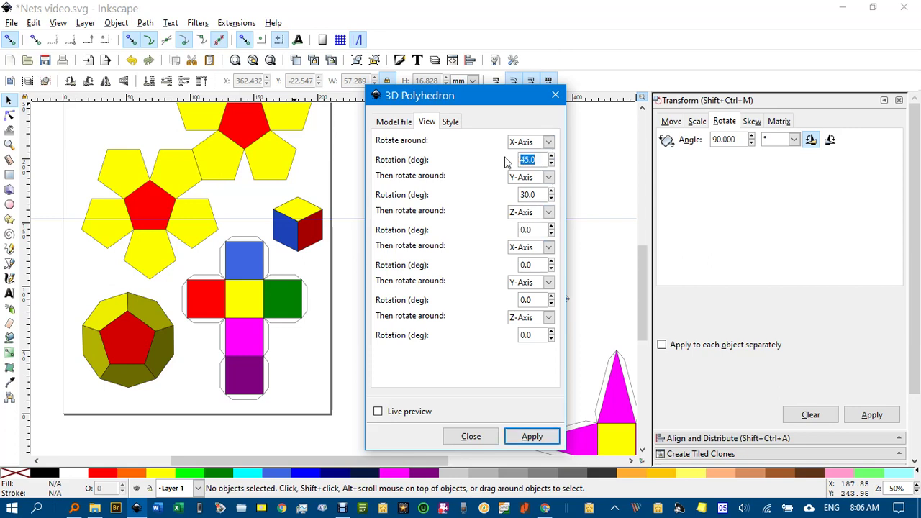
{"action": "type", "text": "0"}
{"action": "left_click_drag", "start_coordinate": [543, 195], "coordinate": [510, 194]}
{"action": "type", "text": "36"}
{"action": "left_click_drag", "start_coordinate": [527, 229], "coordinate": [509, 235]}
{"action": "type", "text": "18"}
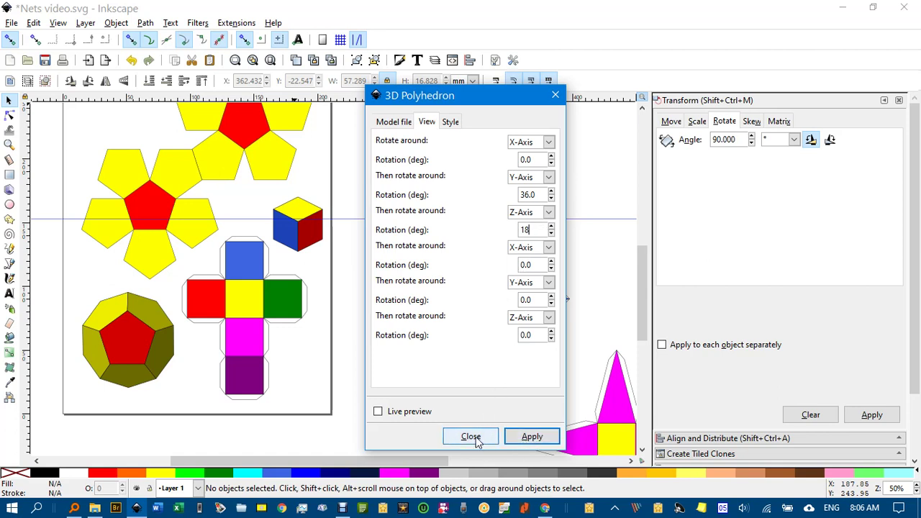
Generate the dodecahedron and move it off the page, above and left of the blue square pyramid net
{"action": "left_click", "coordinate": [531, 437]}
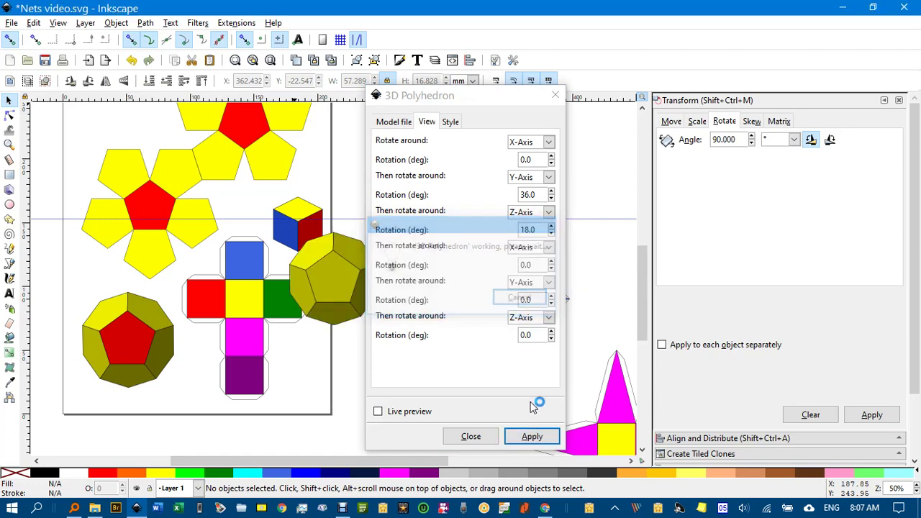
{"action": "left_click", "coordinate": [468, 436]}
{"action": "left_click_drag", "start_coordinate": [317, 281], "coordinate": [392, 175]}
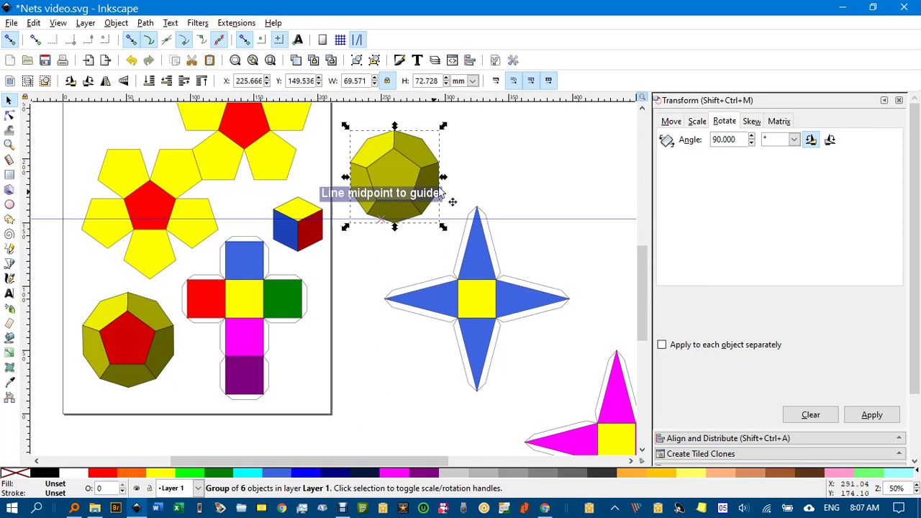
{"action": "left_click", "coordinate": [483, 169]}
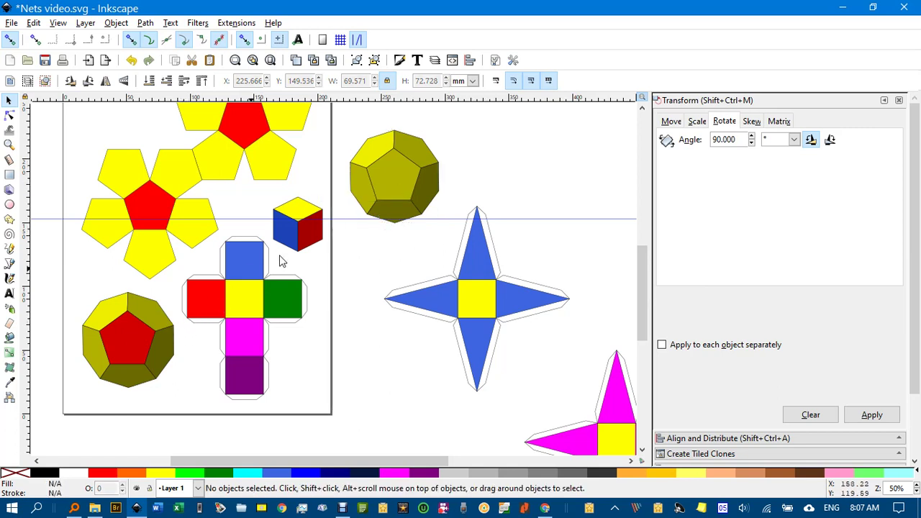
{"action": "left_click", "coordinate": [387, 180]}
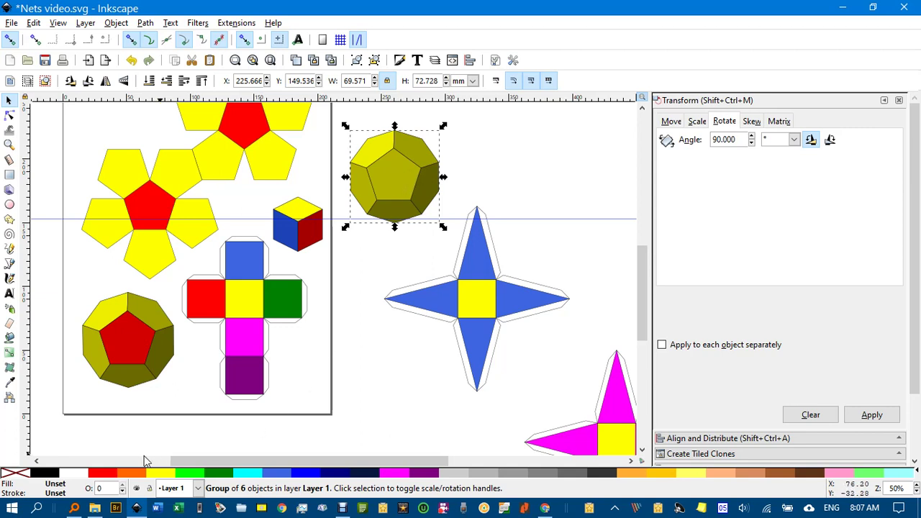
{"action": "left_click", "coordinate": [101, 475]}
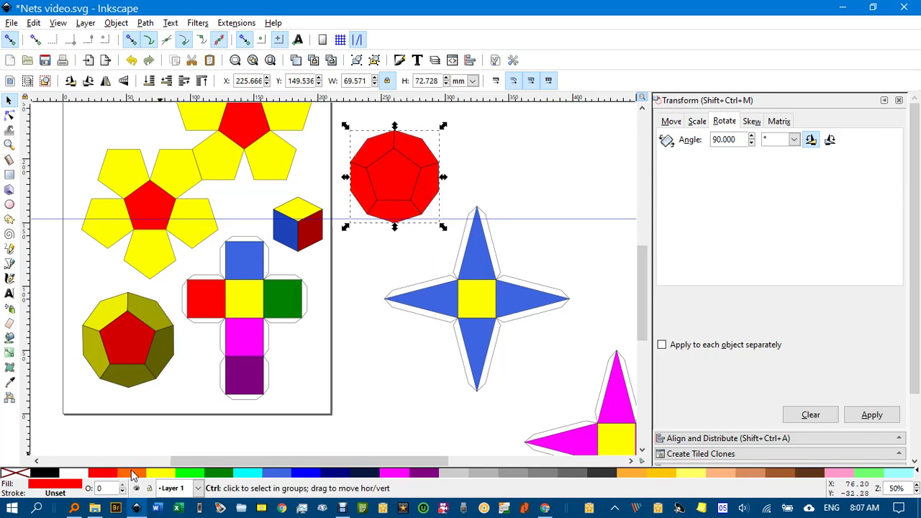
{"action": "key", "text": "ctrl+z"}
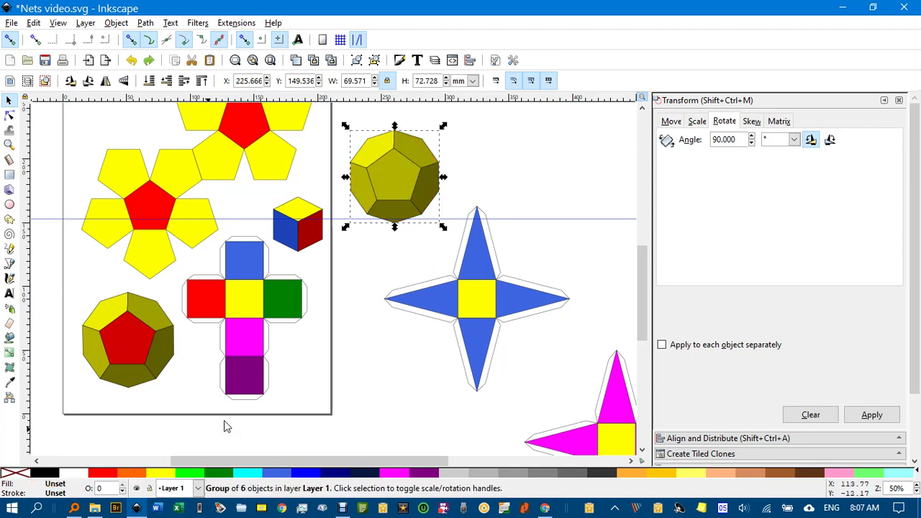
Fill only the new dodecahedron's central pentagon face with red, and darken that fill to an HSL lightness of 103
{"action": "left_click", "coordinate": [391, 181], "text": "ctrl"}
{"action": "left_click", "coordinate": [104, 476]}
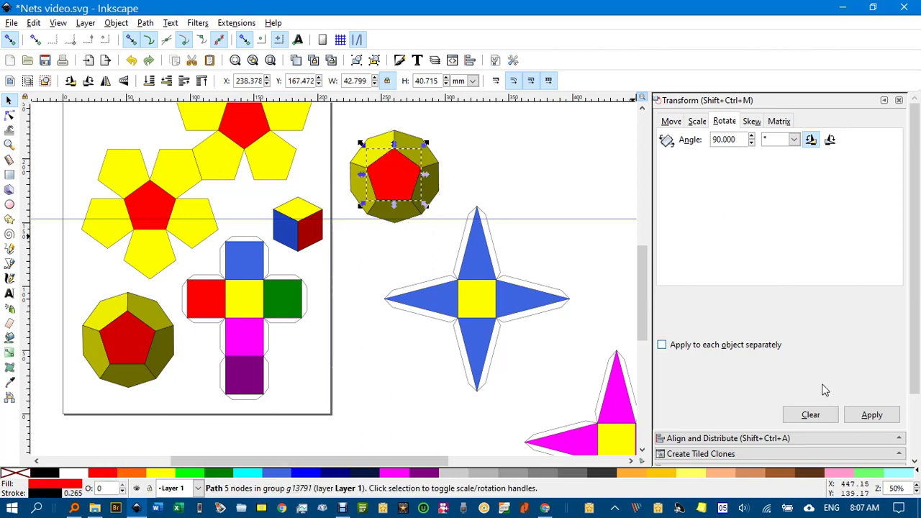
{"action": "scroll", "coordinate": [908, 326], "scroll_direction": "down", "scroll_amount": 2}
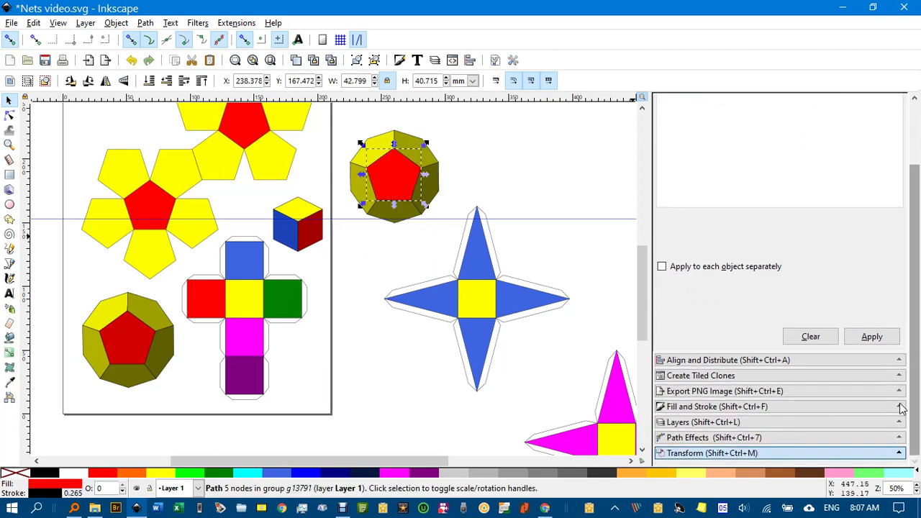
{"action": "left_click", "coordinate": [711, 407]}
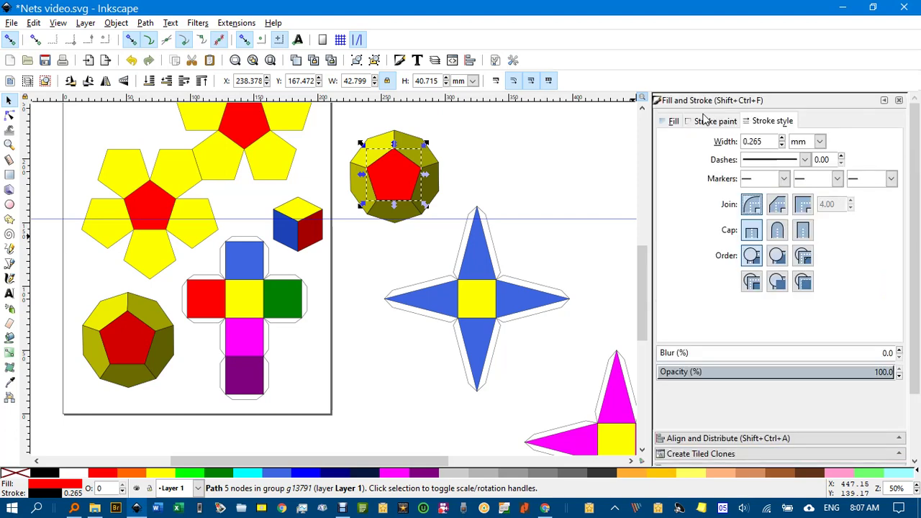
{"action": "left_click", "coordinate": [674, 121]}
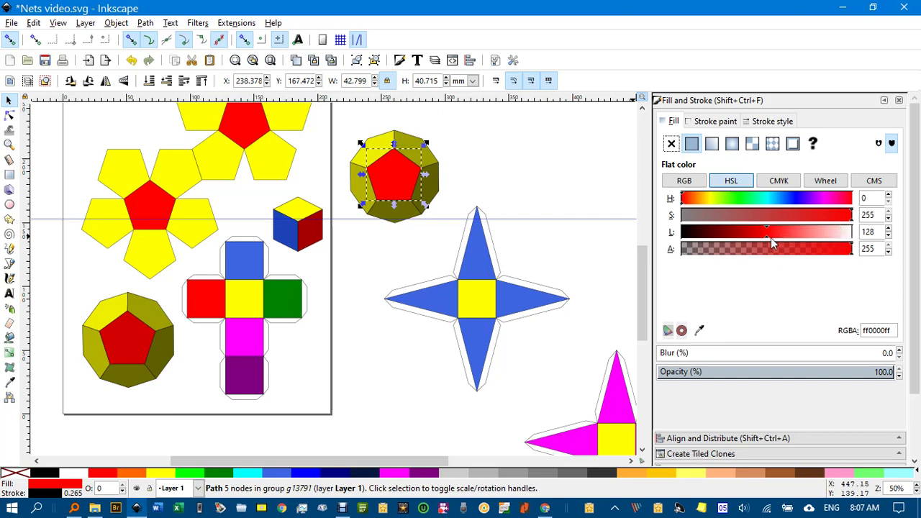
{"action": "left_click_drag", "start_coordinate": [767, 236], "coordinate": [751, 235]}
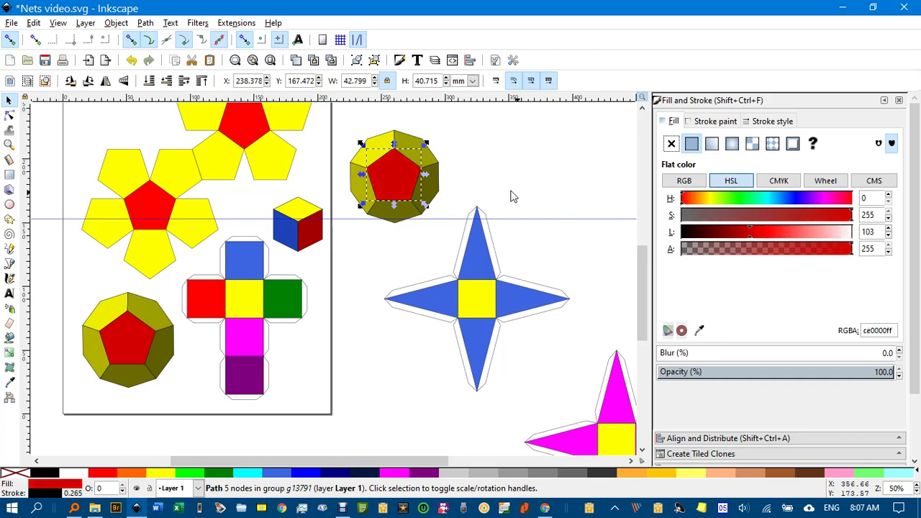
{"action": "left_click", "coordinate": [504, 177]}
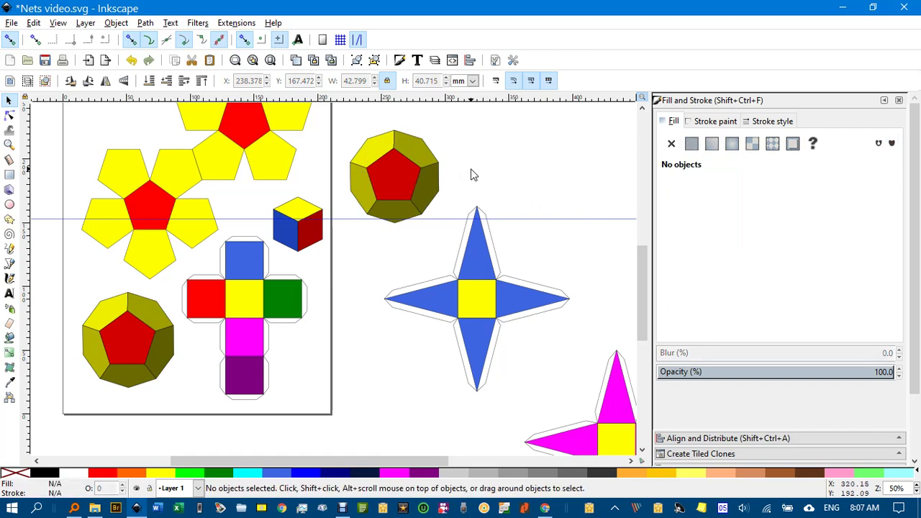
{"action": "scroll", "coordinate": [483, 179], "scroll_direction": "up", "scroll_amount": 1}
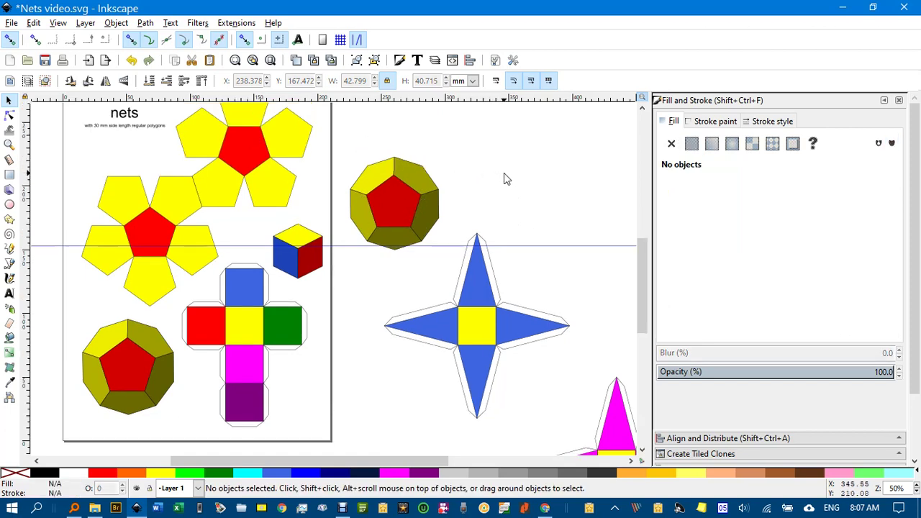